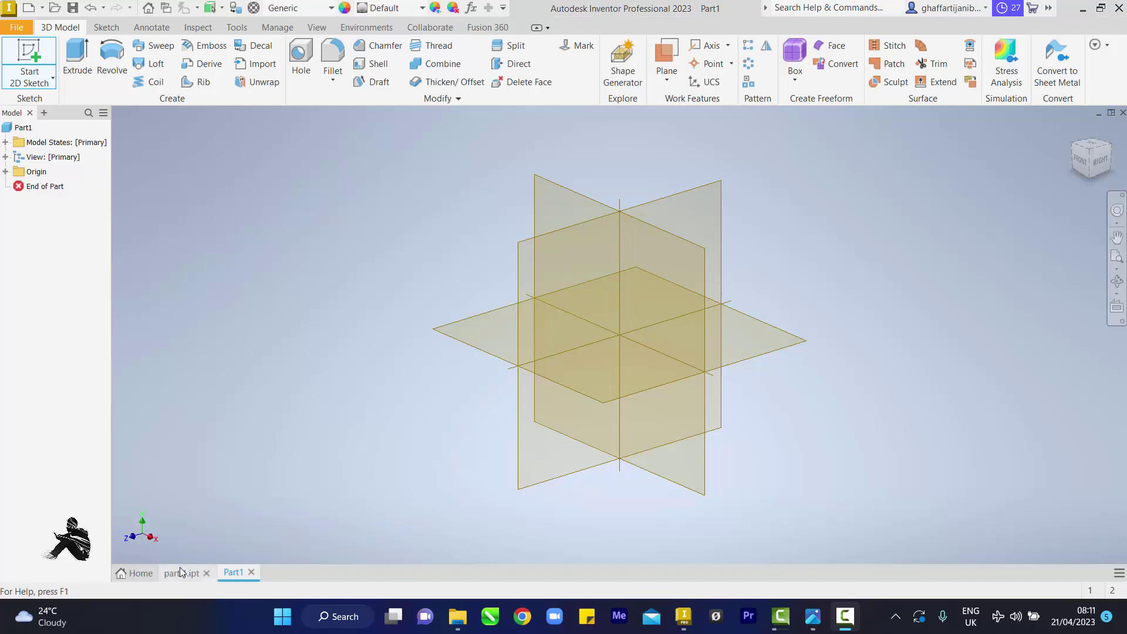
# Step: Switch to part 1.ipt and examine the tool post body in the MEG 221 - ASSIGNMENT drawing image
pyautogui.click(180, 568)
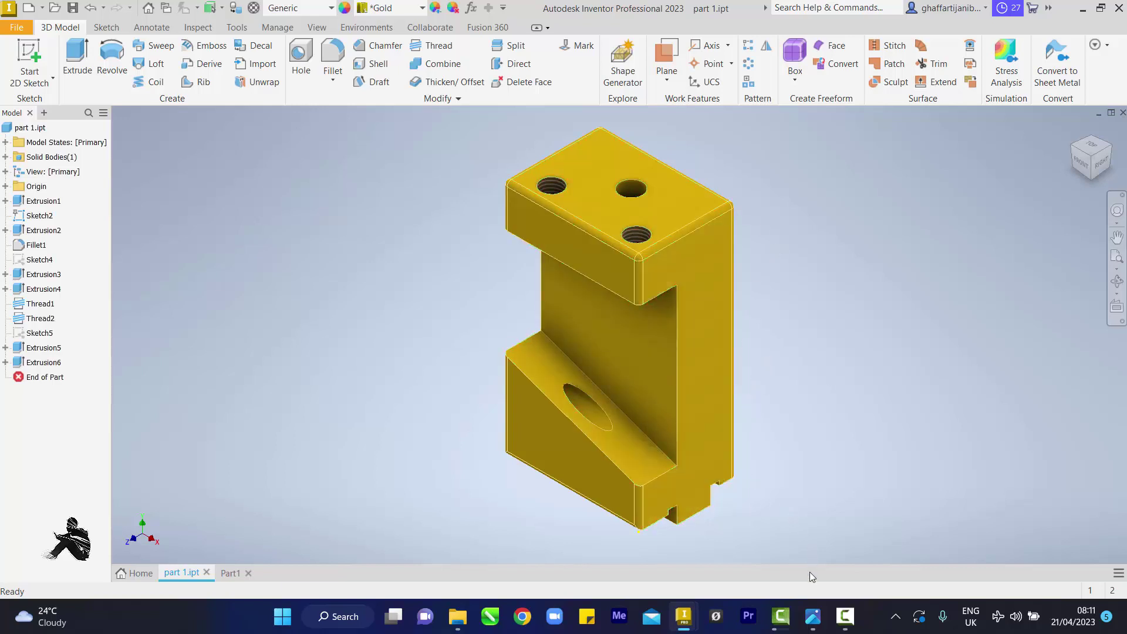
pyautogui.moveTo(813, 615)
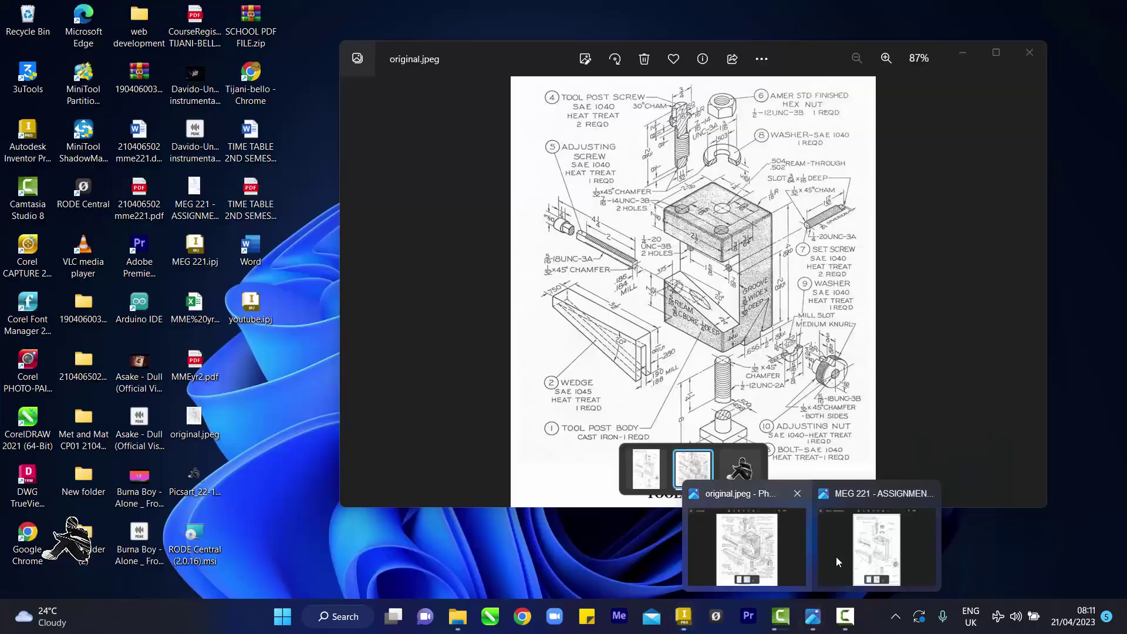
pyautogui.click(847, 553)
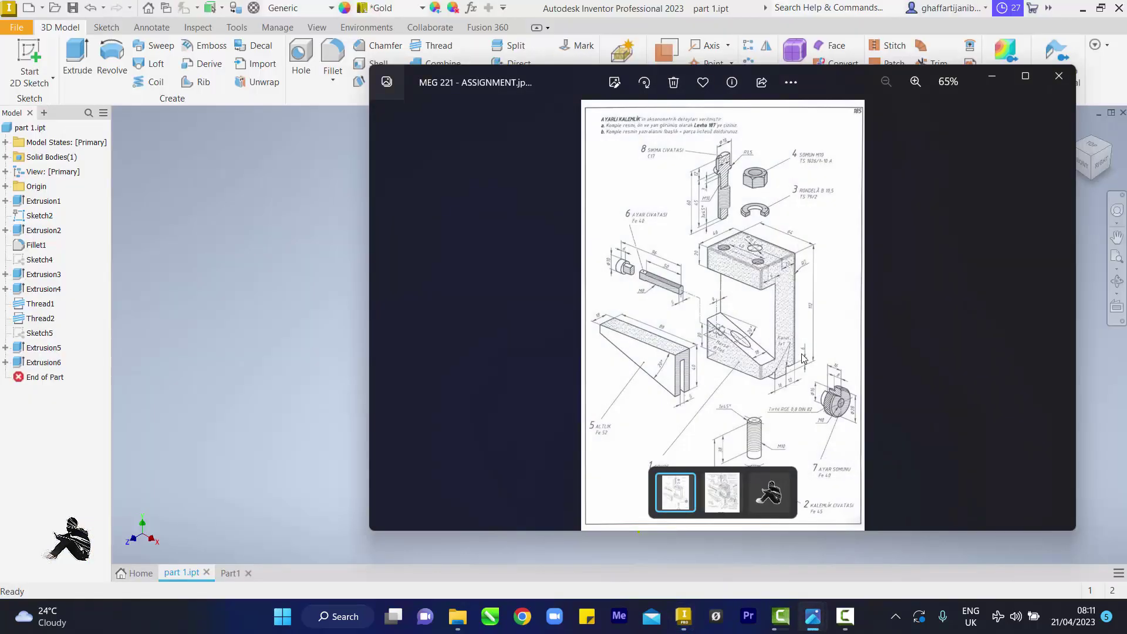
pyautogui.scroll(5, 803, 358)
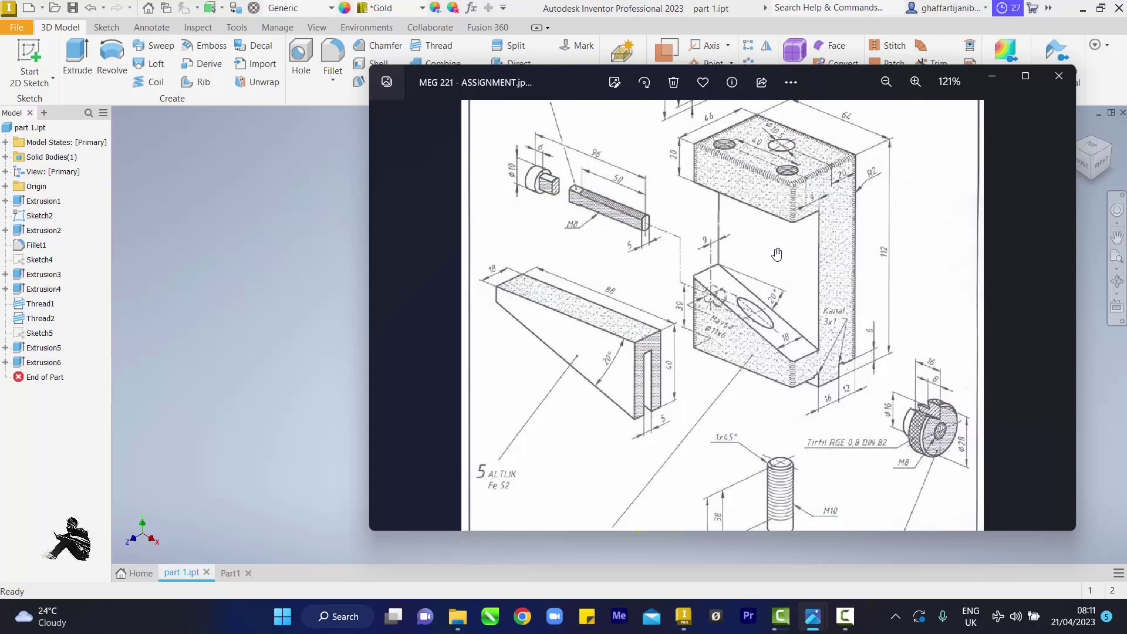
# Step: Examine the tool post body's dimensions and set-screw holes in original.jpeg, and return to the part model in Inventor
pyautogui.click(813, 616)
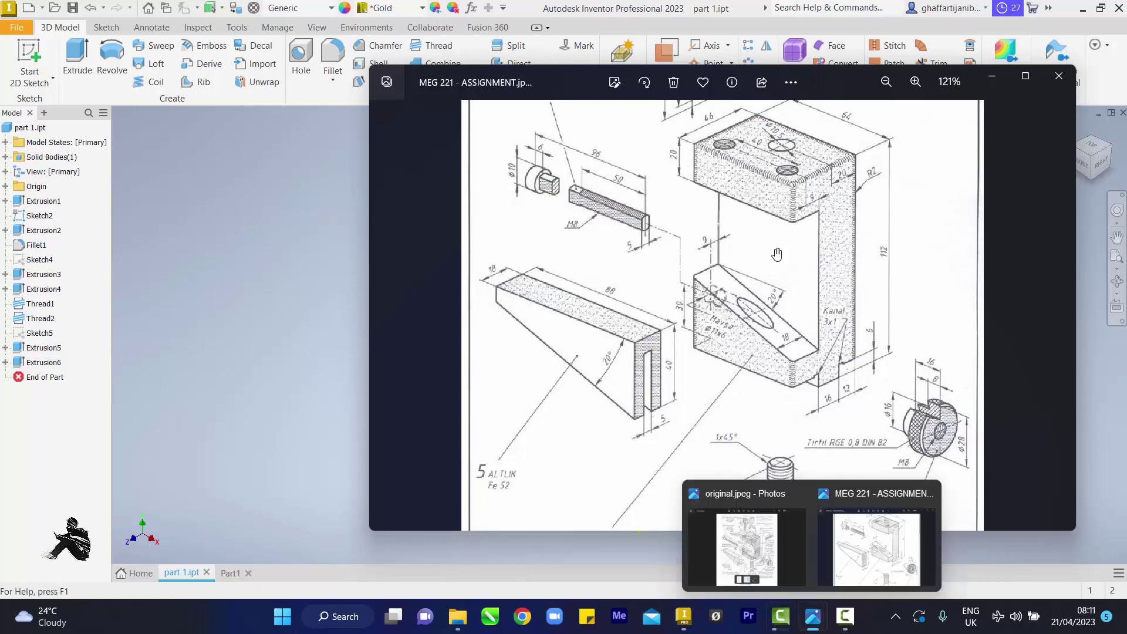
pyautogui.click(746, 538)
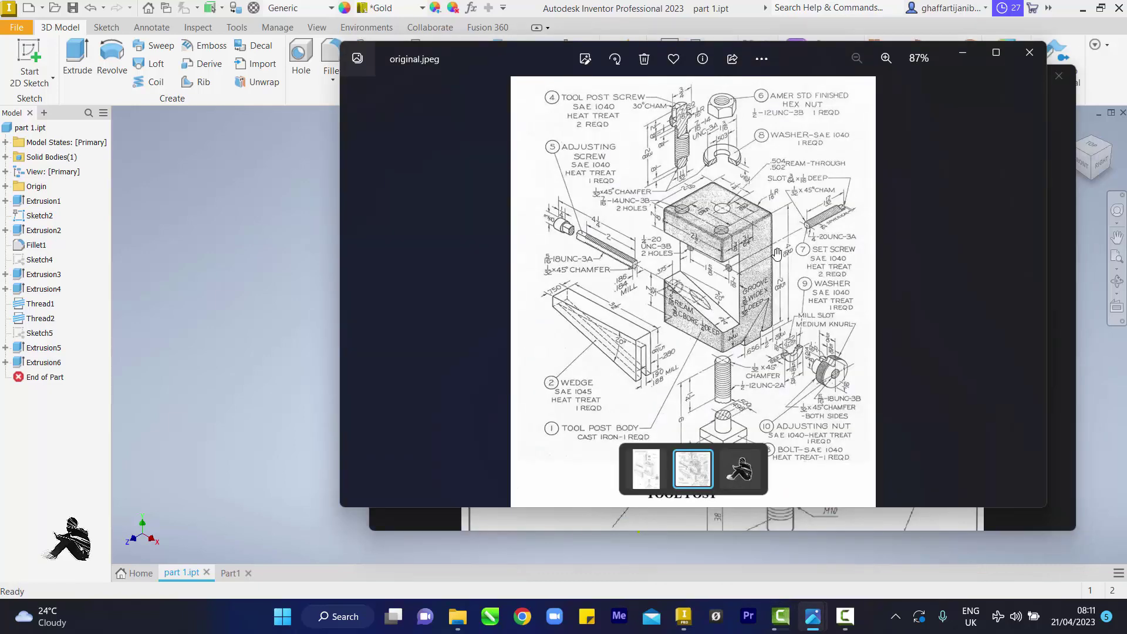
pyautogui.scroll(5, 776, 254)
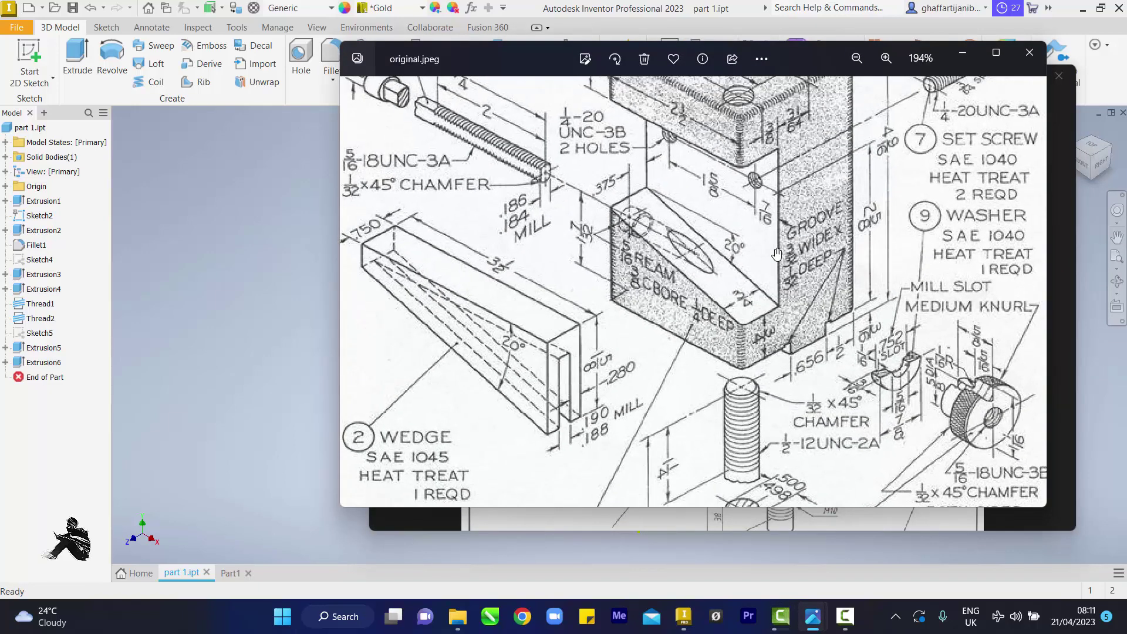
pyautogui.scroll(3, 776, 254)
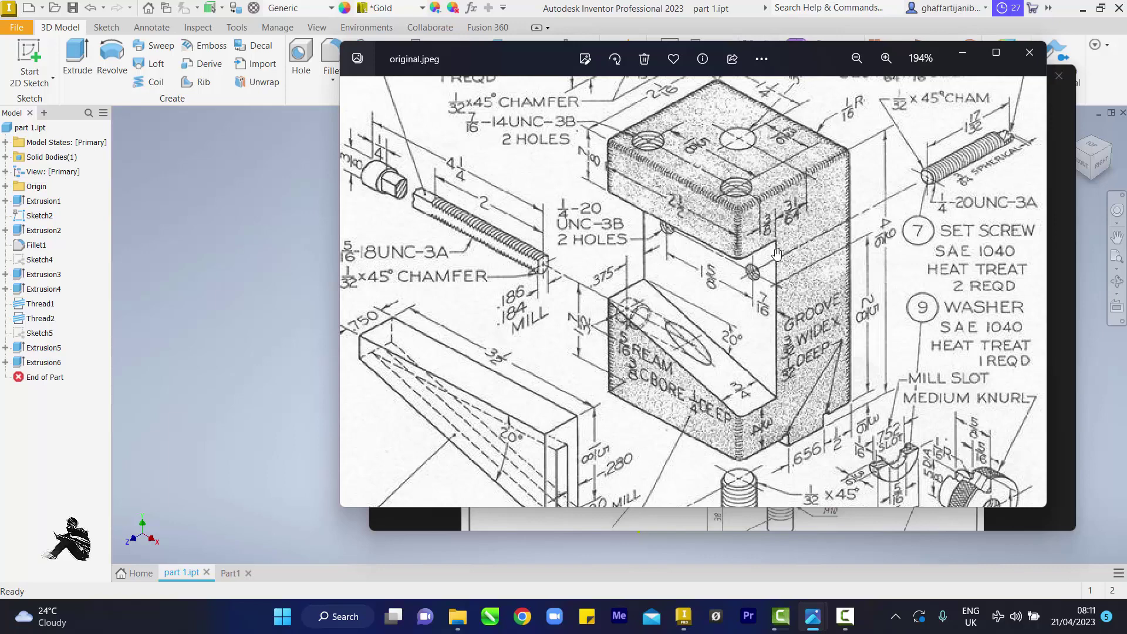
pyautogui.keyDown('ctrl'); pyautogui.scroll(-5, 777, 254); pyautogui.keyUp('ctrl')
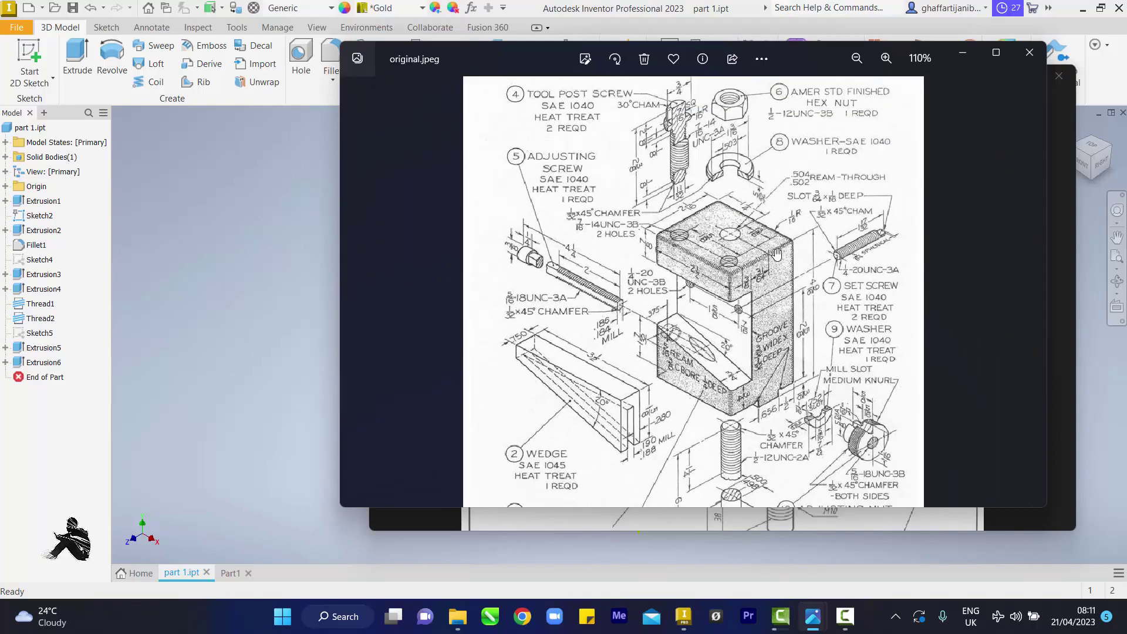
pyautogui.keyDown('ctrl'); pyautogui.scroll(7, 776, 254); pyautogui.keyUp('ctrl')
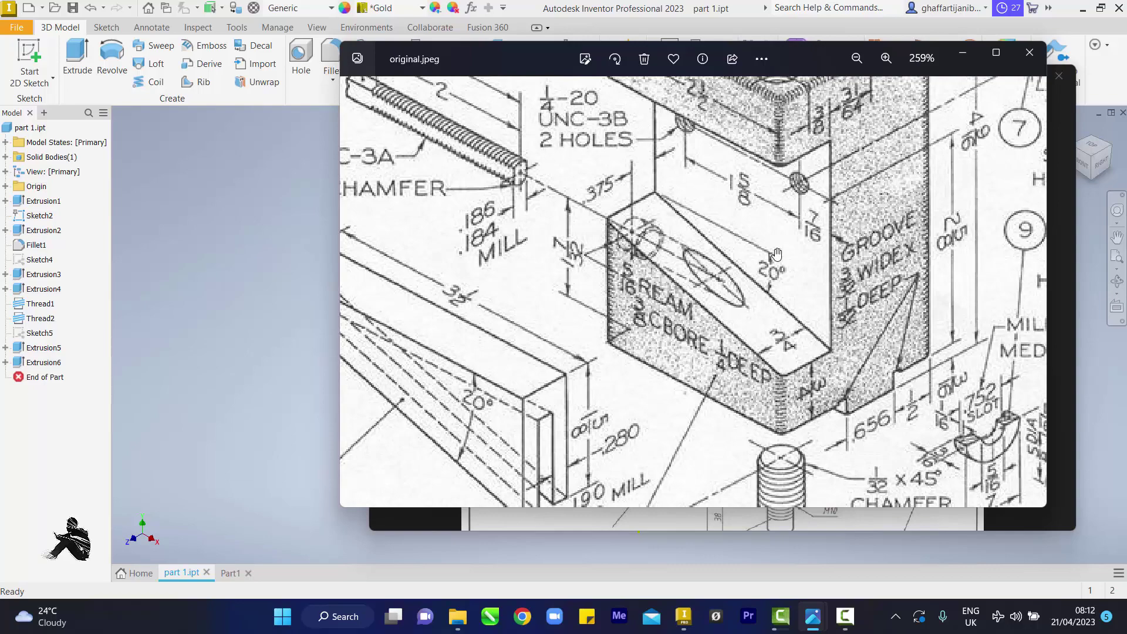
pyautogui.keyDown('ctrl'); pyautogui.scroll(-3, 777, 254); pyautogui.keyUp('ctrl')
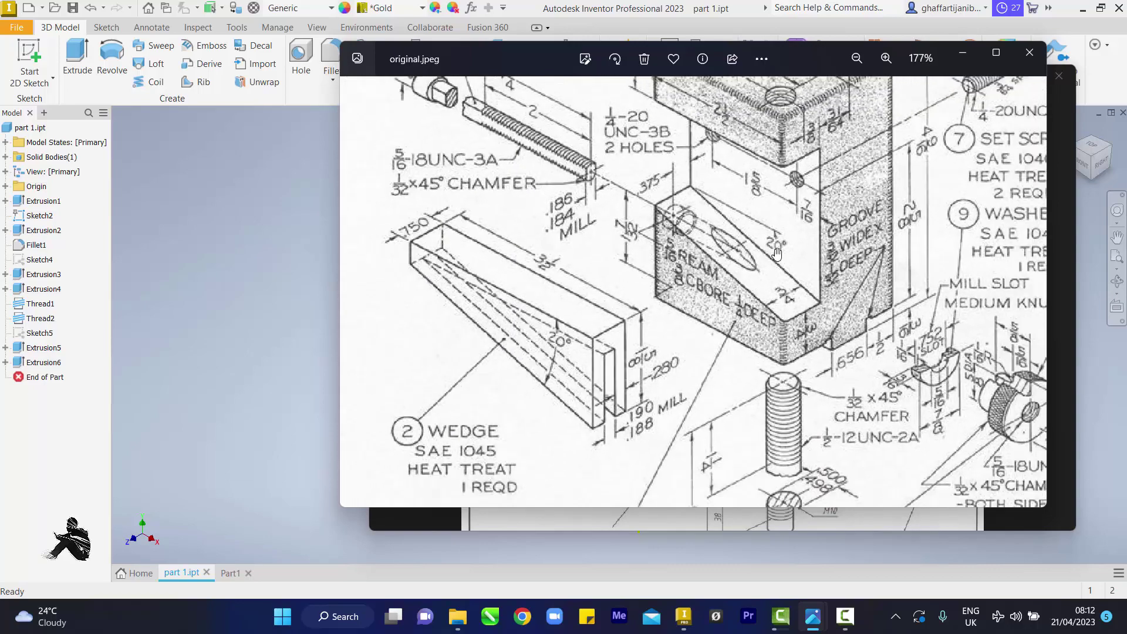
pyautogui.keyDown('ctrl'); pyautogui.scroll(-1, 776, 253); pyautogui.keyUp('ctrl')
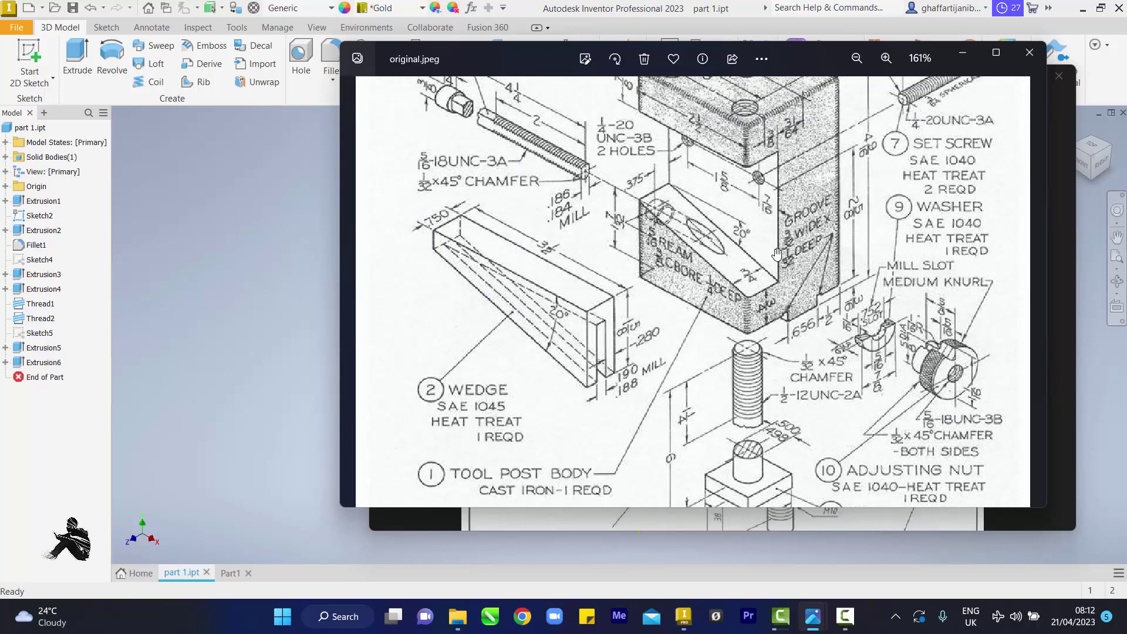
pyautogui.keyDown('ctrl'); pyautogui.scroll(-4, 777, 254); pyautogui.keyUp('ctrl')
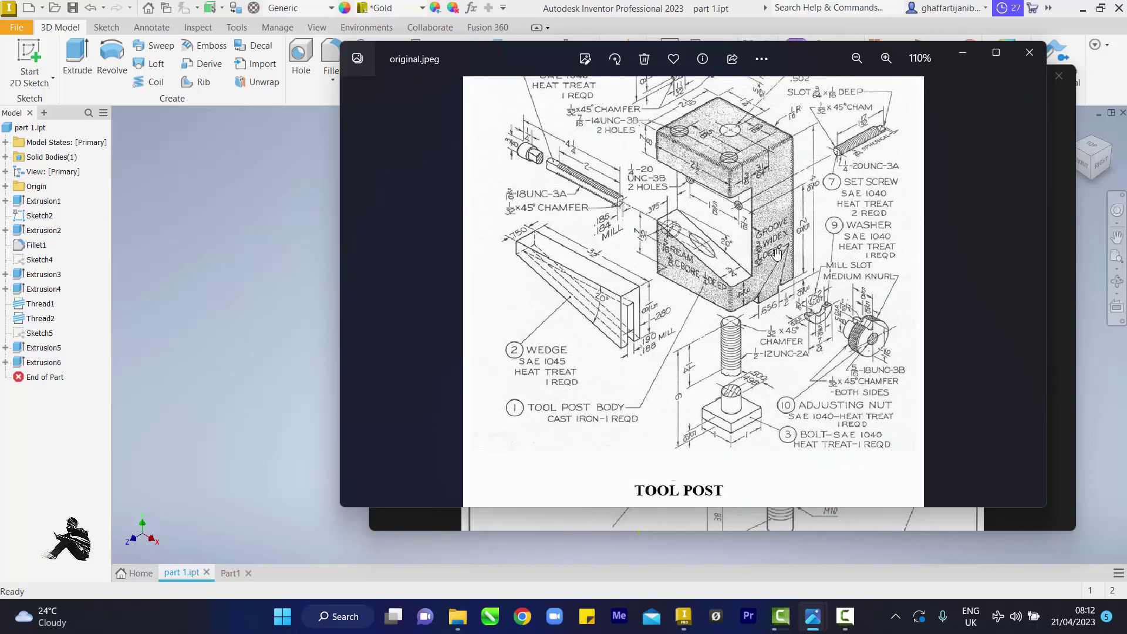
pyautogui.click(962, 52)
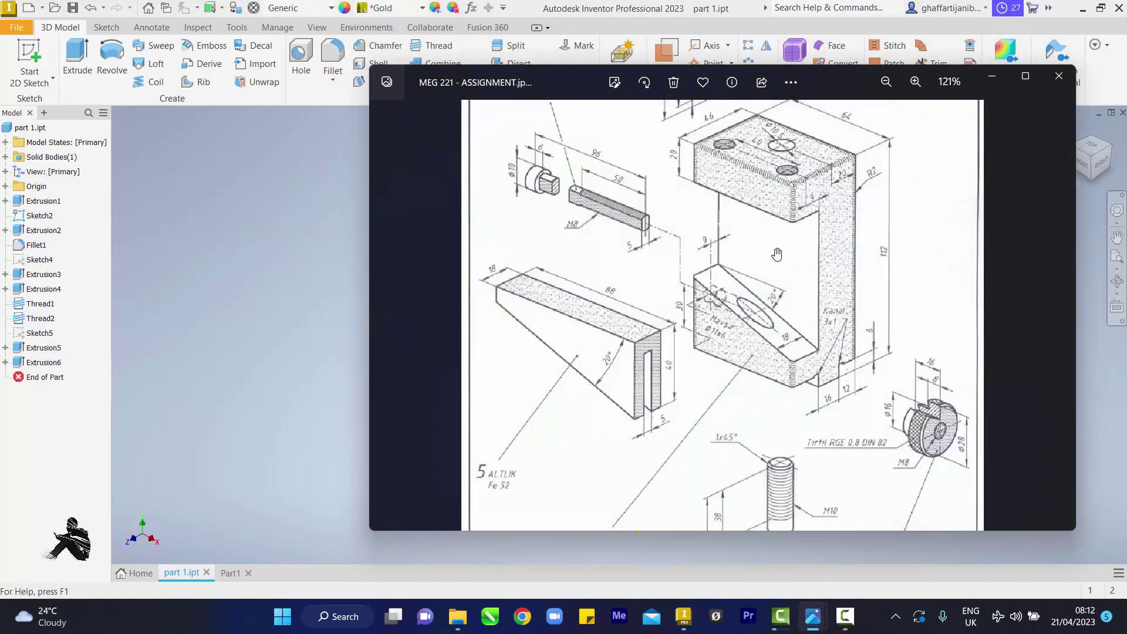
pyautogui.click(991, 76)
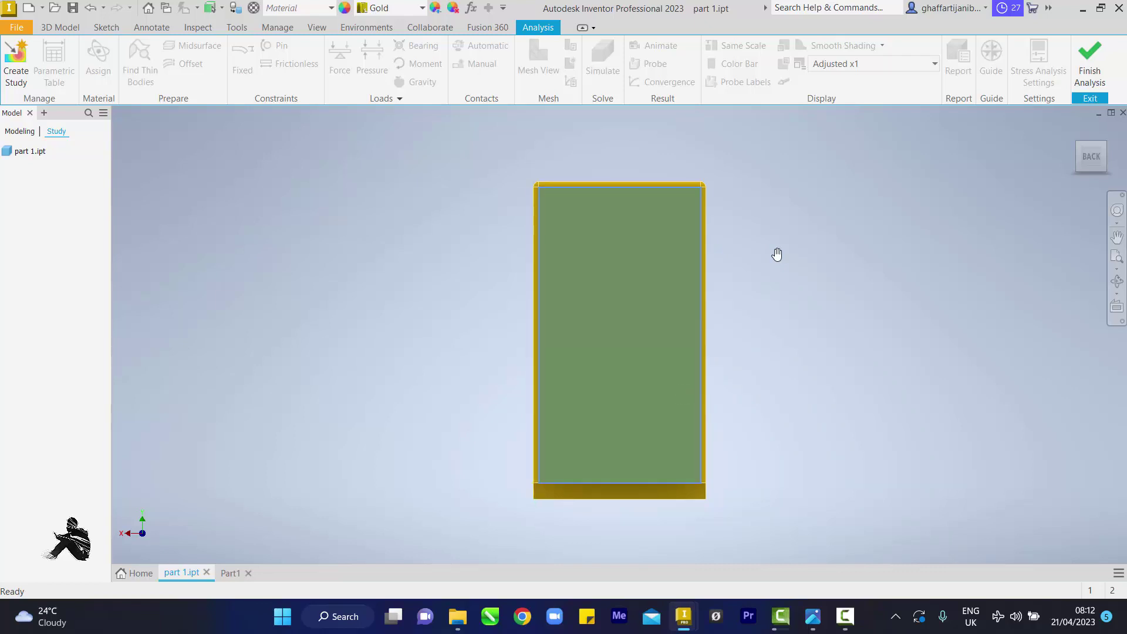
# Step: Start a sketch on the body's back face and draw a horizontal construction line about 99 mm long across its upper part
pyautogui.press('s')
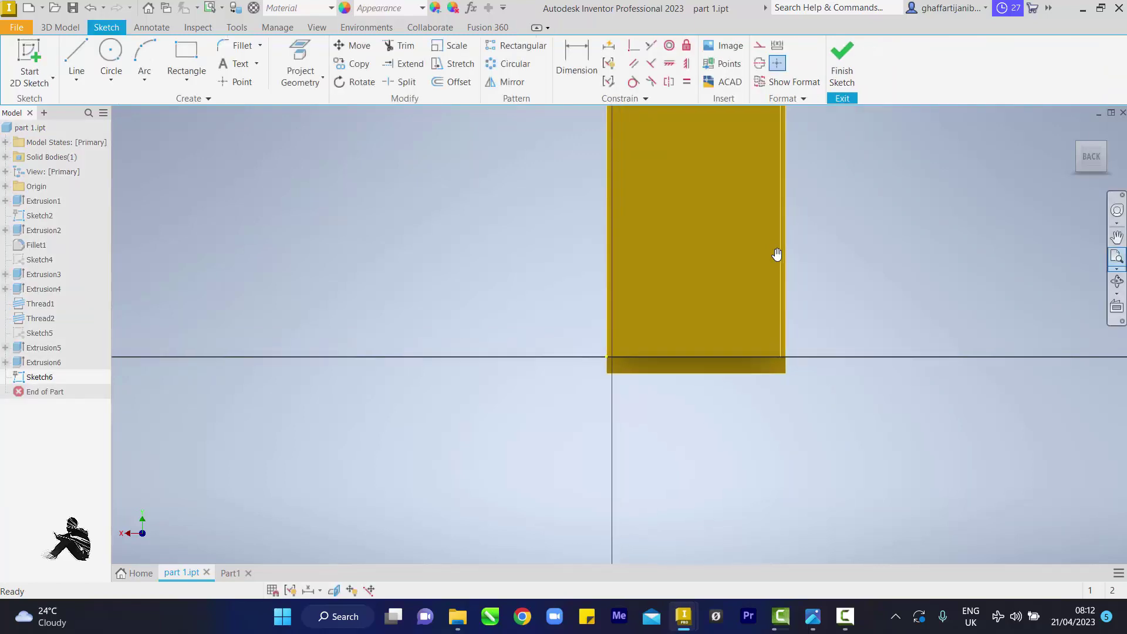
pyautogui.press('d')
pyautogui.press('l')
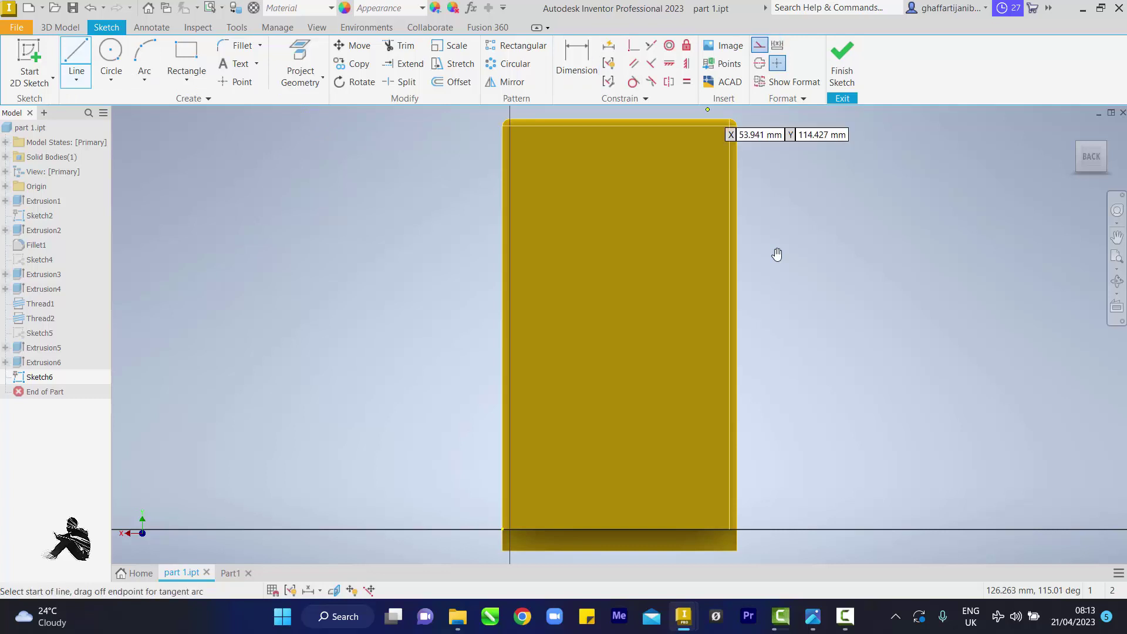
pyautogui.click(445, 260)
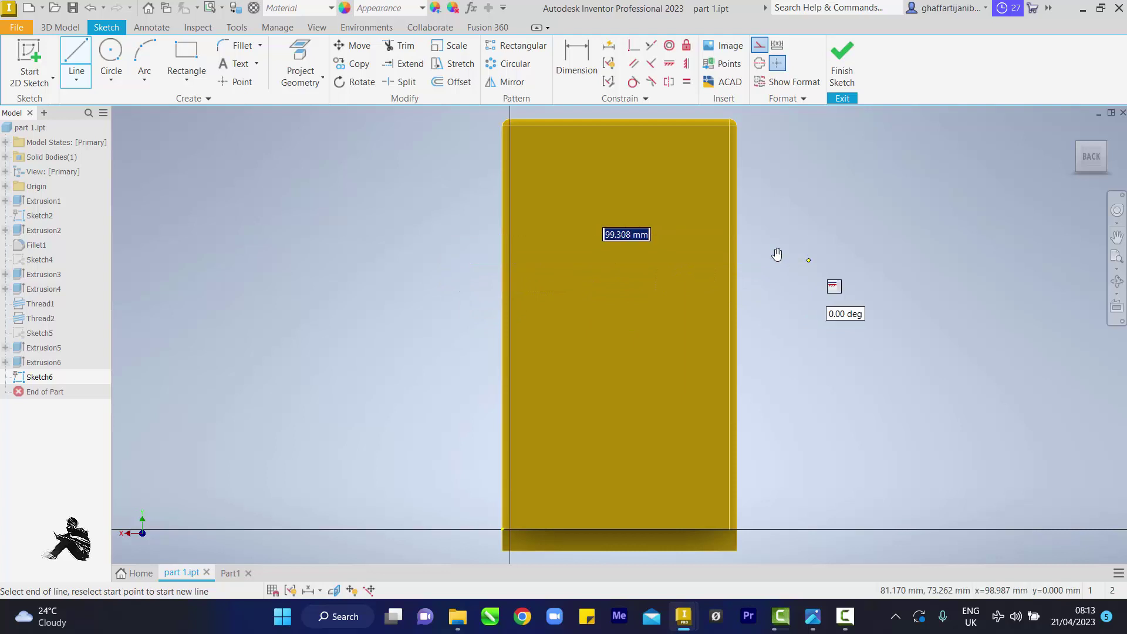
pyautogui.click(809, 260)
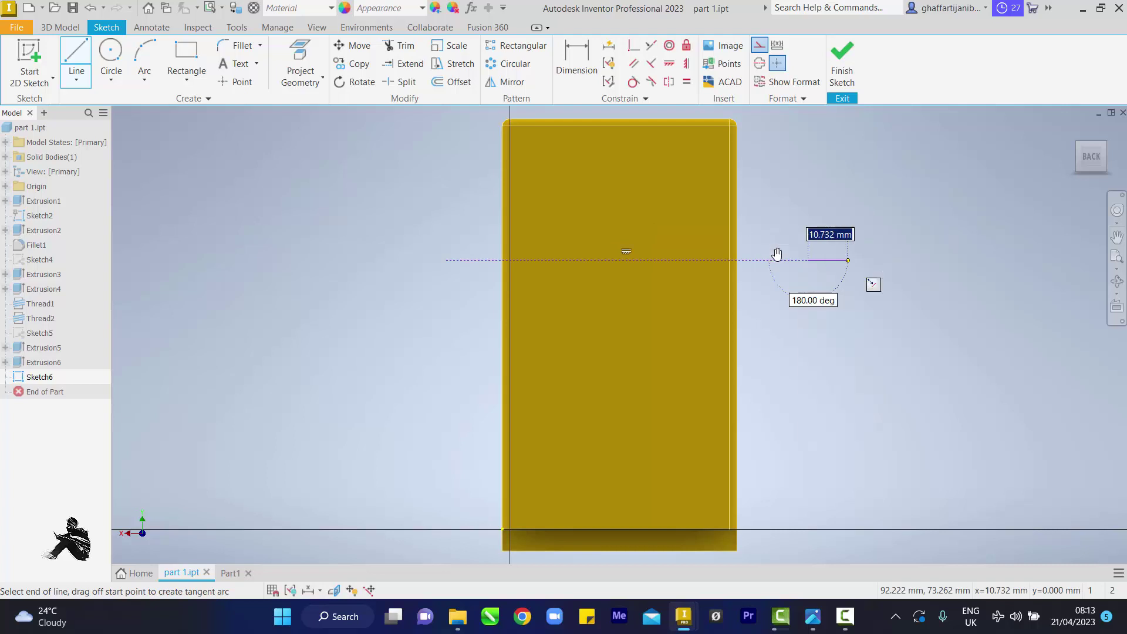
pyautogui.press('Escape')
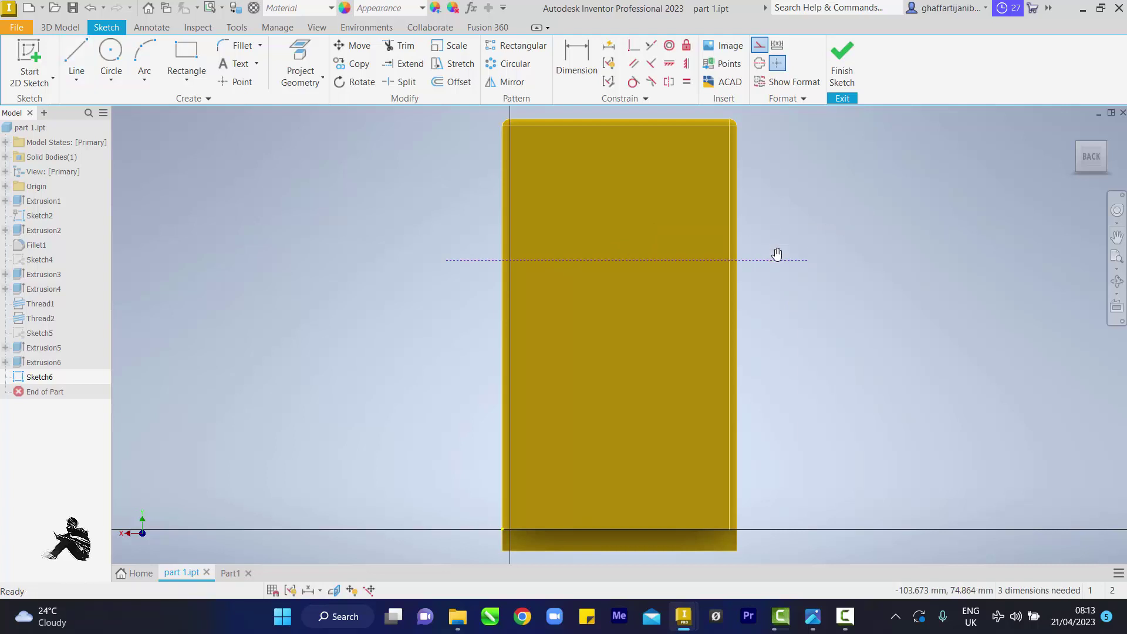
# Step: Dimension the horizontal construction line 40 mm below the top edge of the back face
pyautogui.rightClick(778, 253)
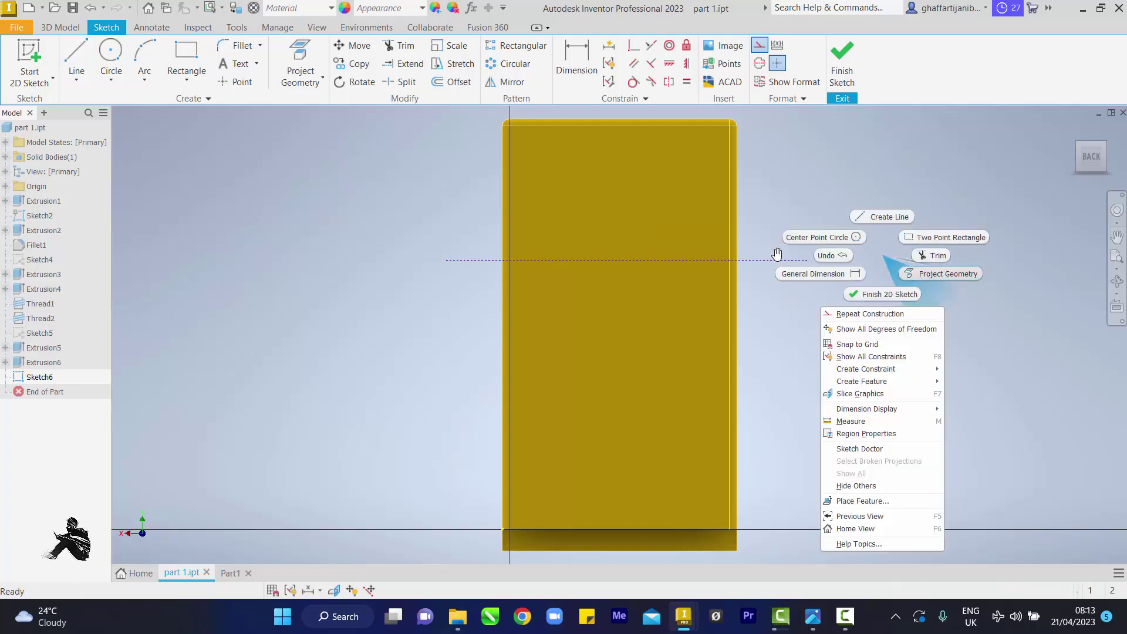
pyautogui.click(946, 237)
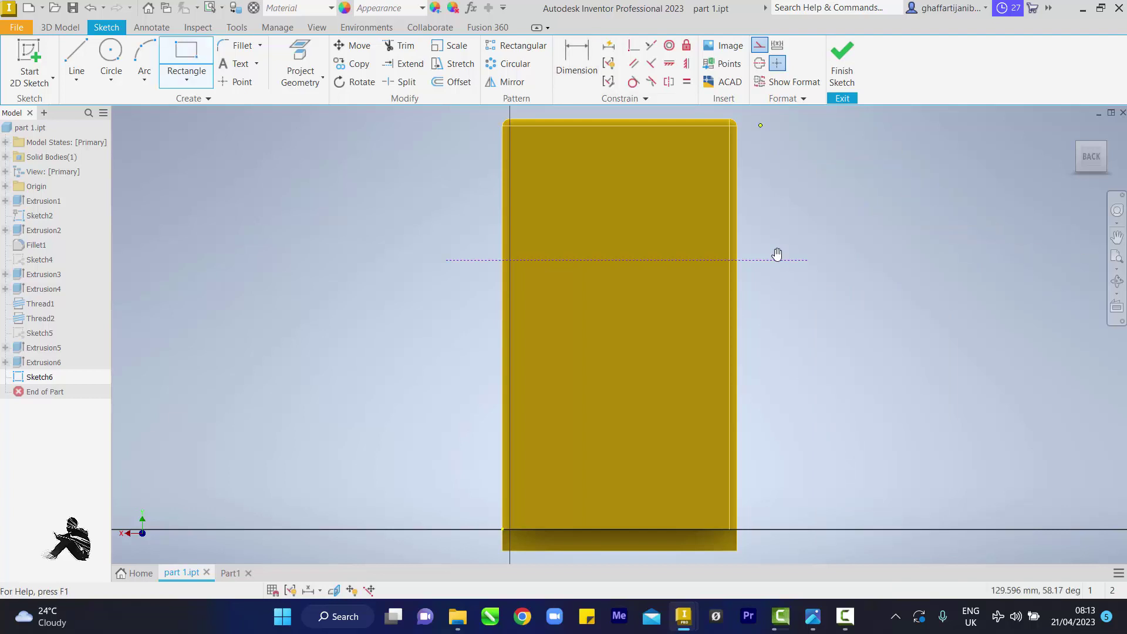
pyautogui.press('d')
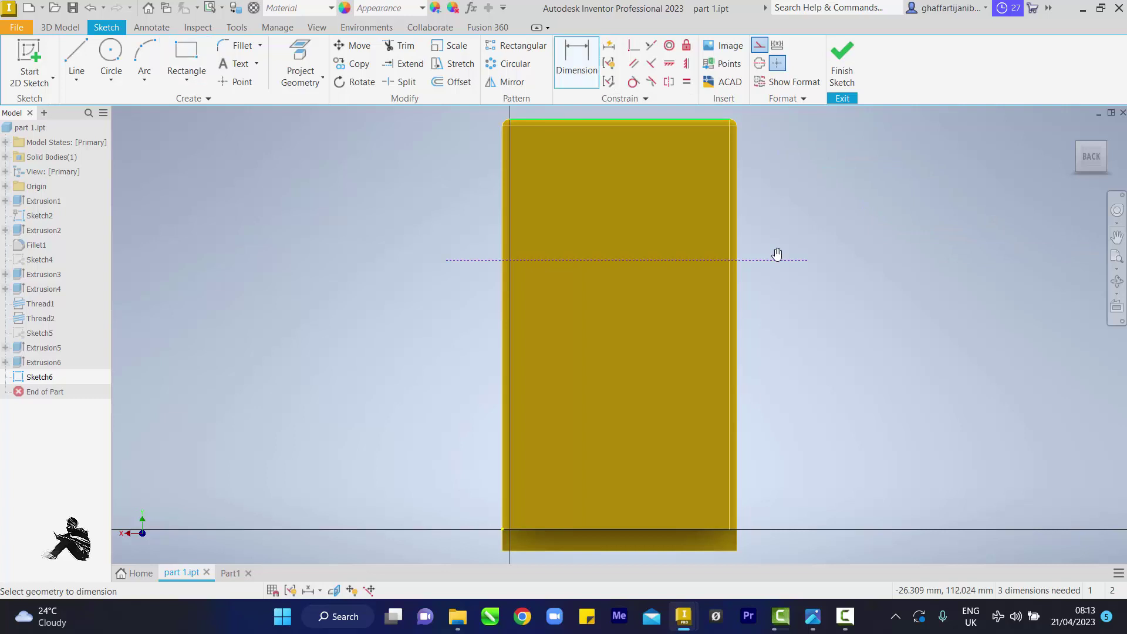
pyautogui.click(616, 120)
pyautogui.click(609, 261)
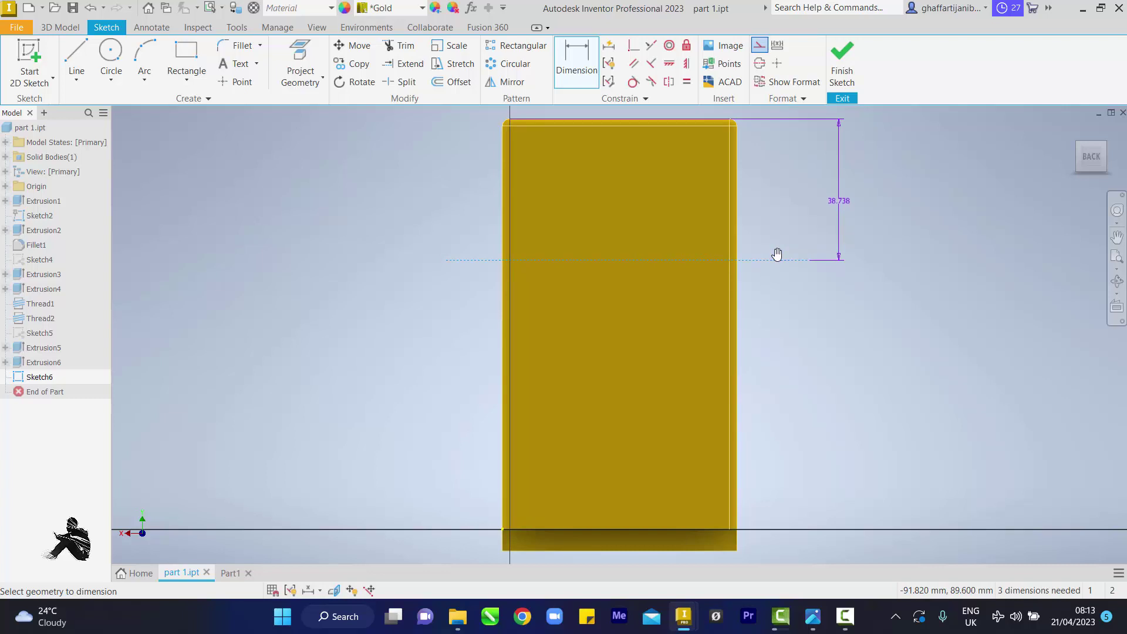
pyautogui.click(777, 254)
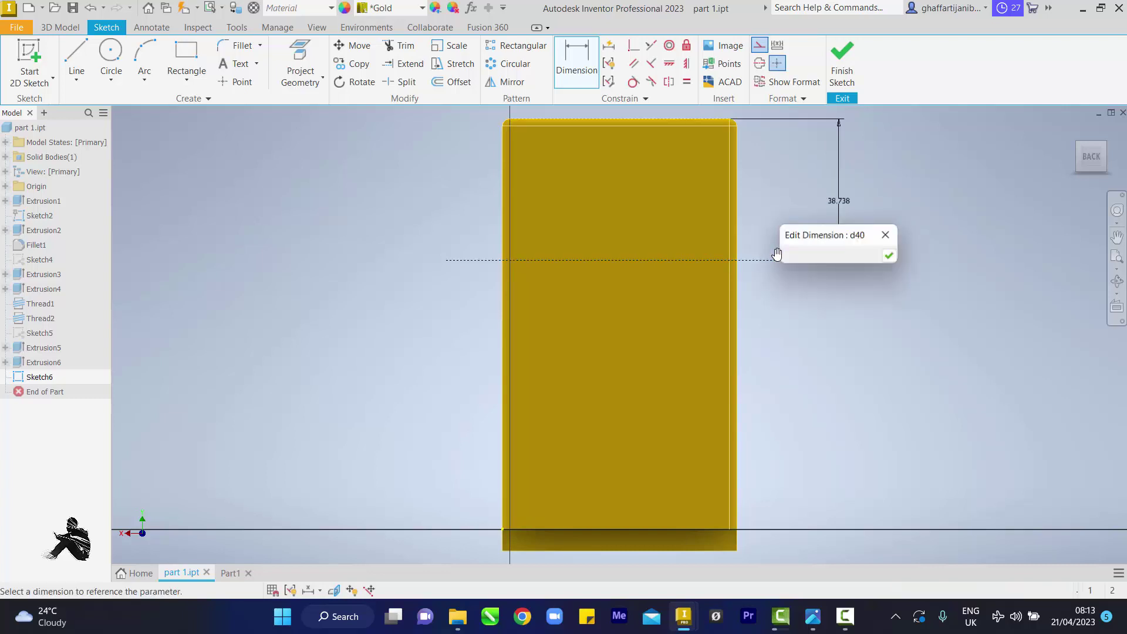
pyautogui.write('40')
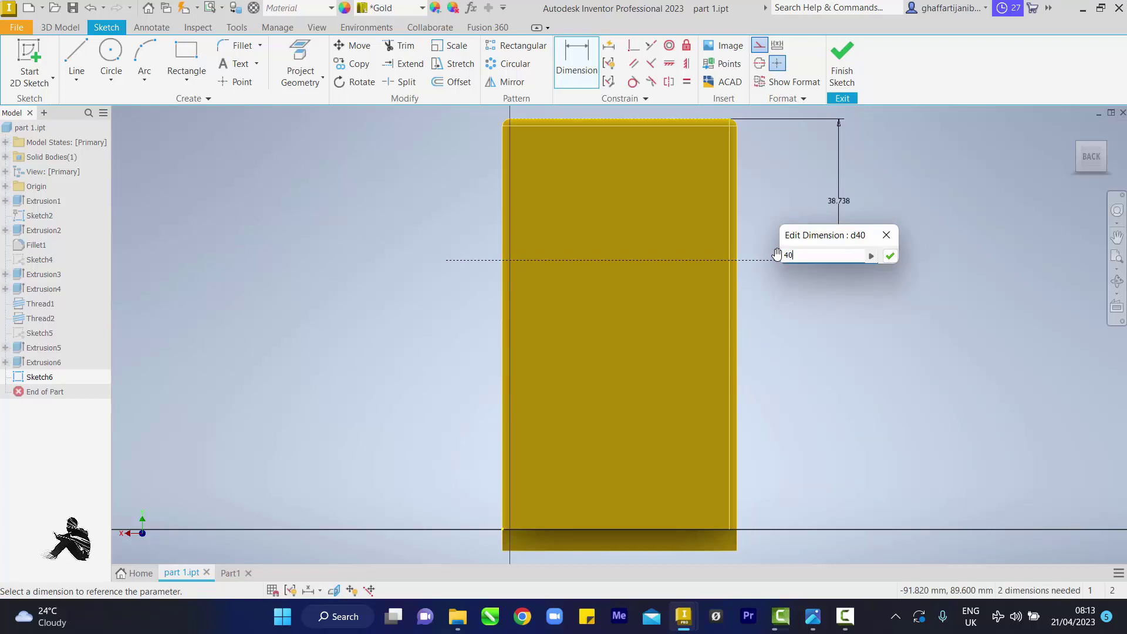
pyautogui.press('Return')
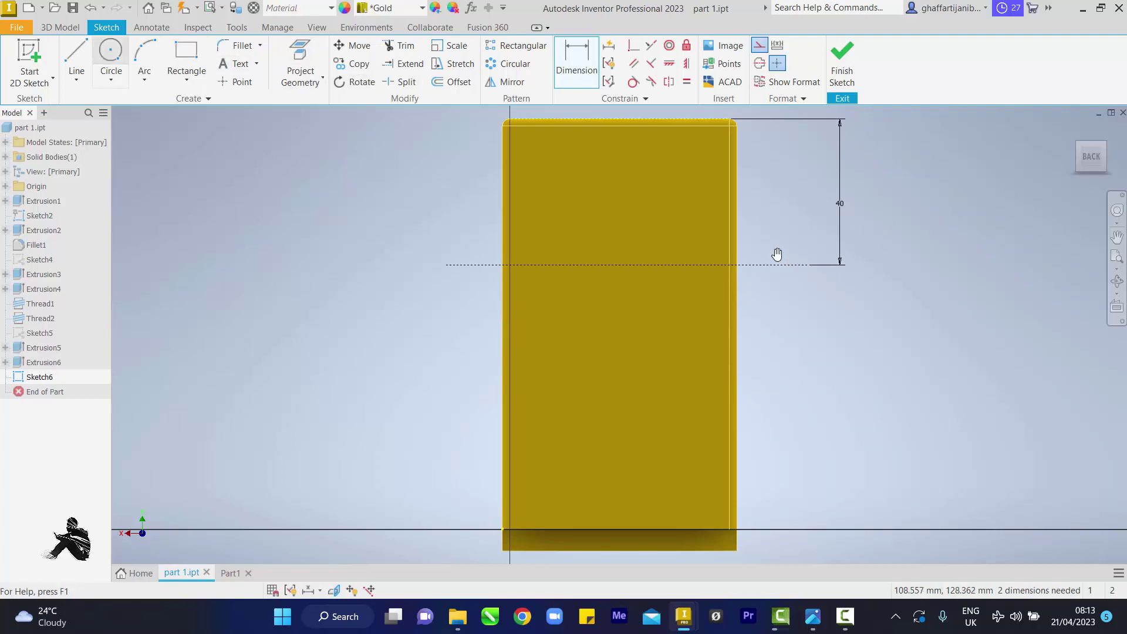
# Step: Try to draw an 8 mm diameter construction circle centred on the horizontal construction line
pyautogui.click(110, 58)
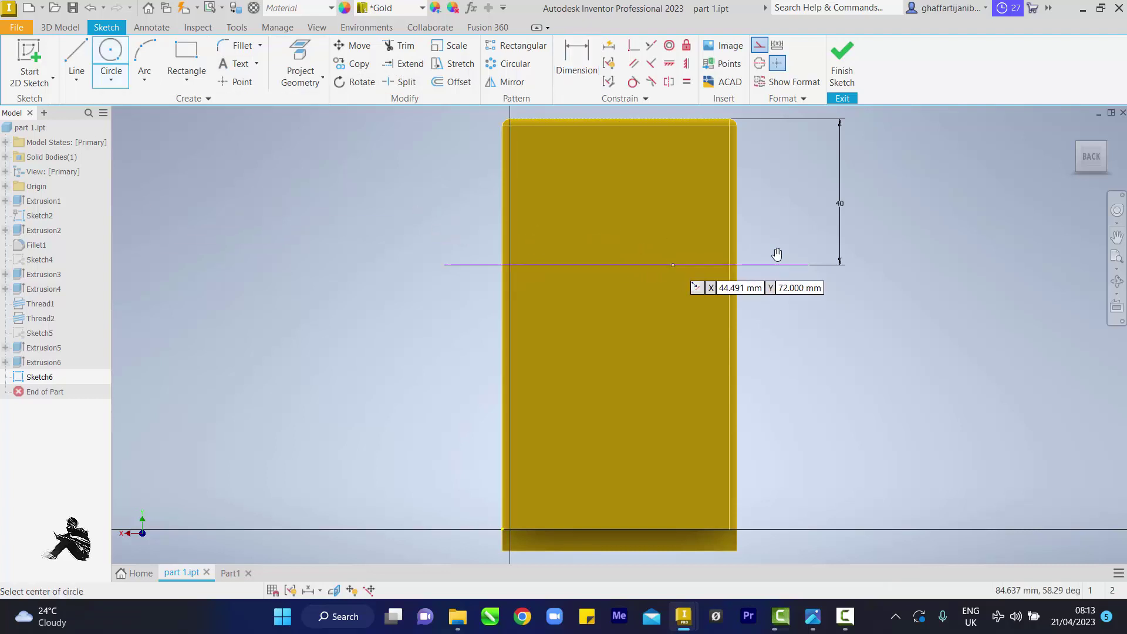
pyautogui.click(681, 265)
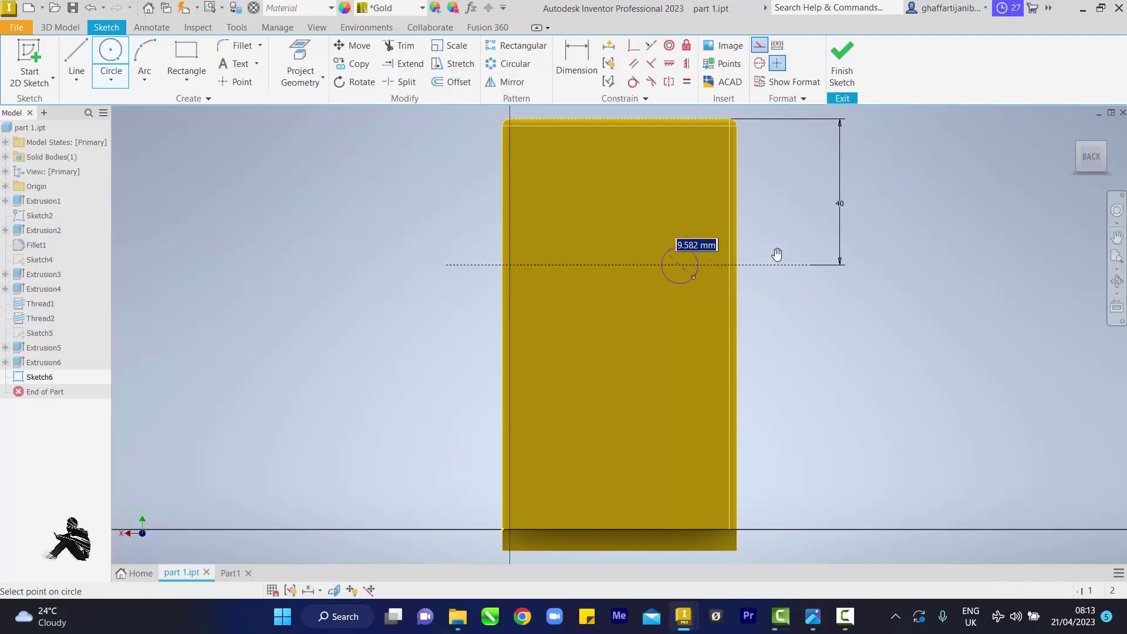
pyautogui.write('8')
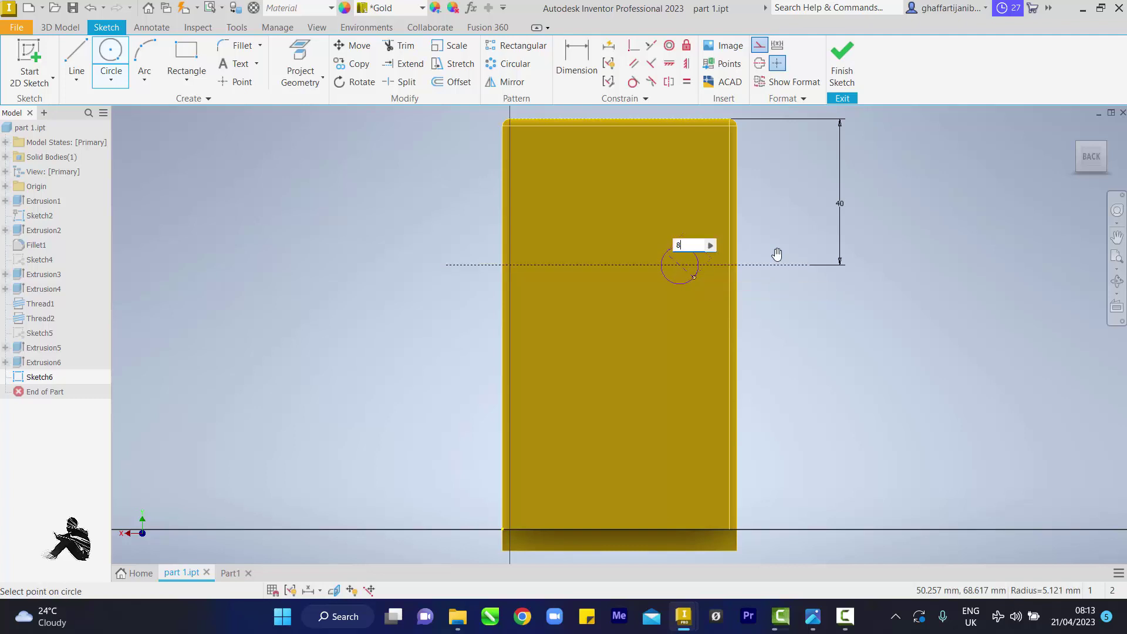
pyautogui.press('Tab')
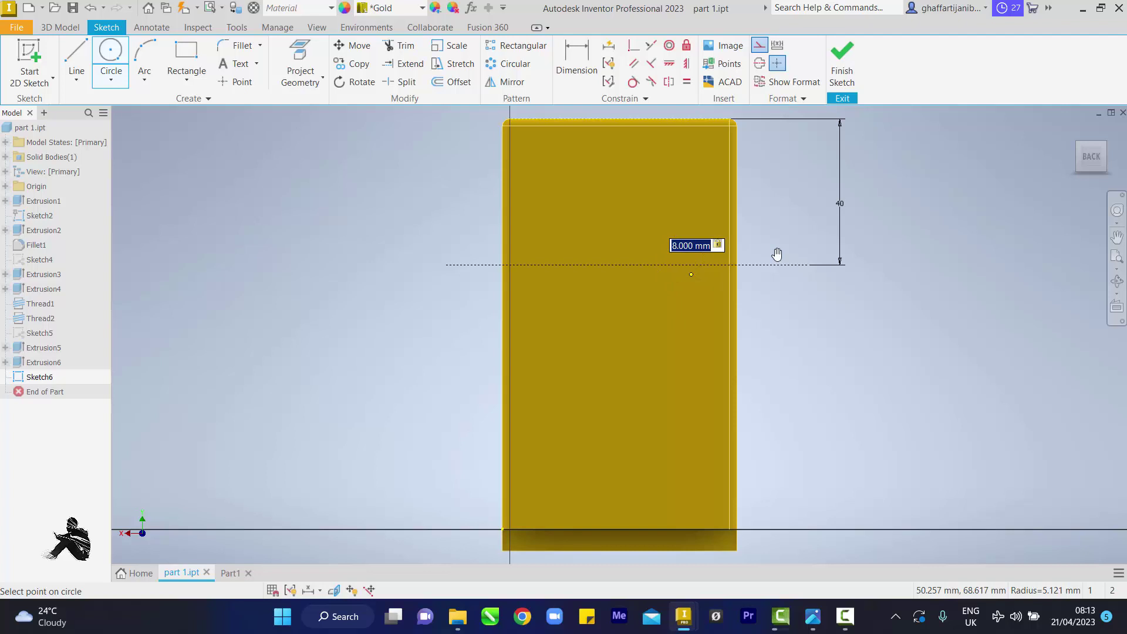
pyautogui.press('Return')
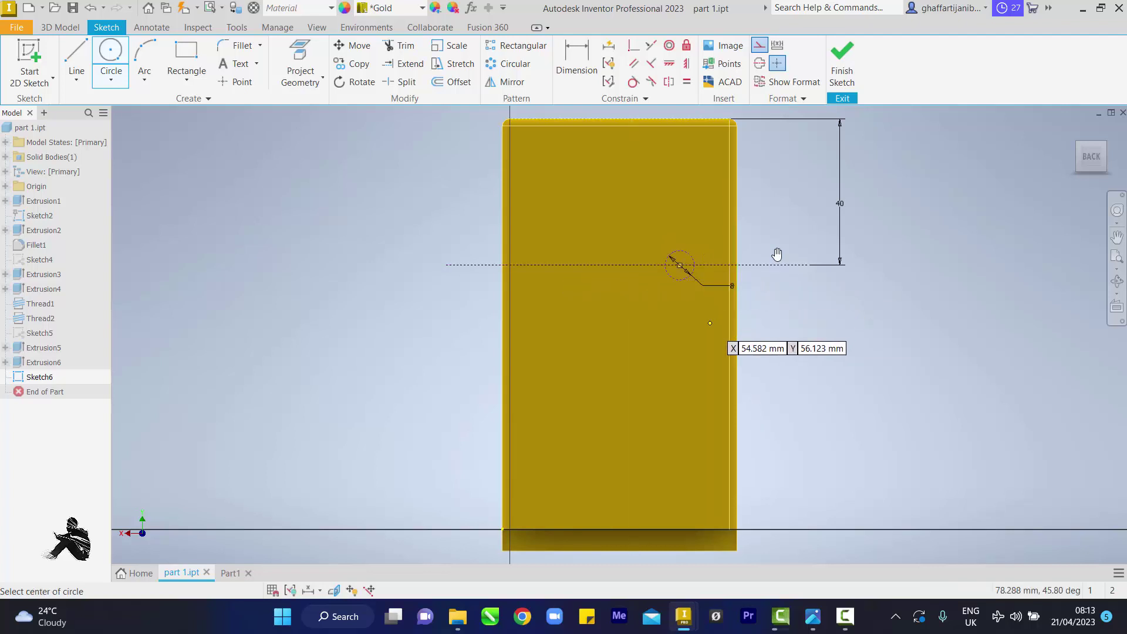
pyautogui.press('Escape')
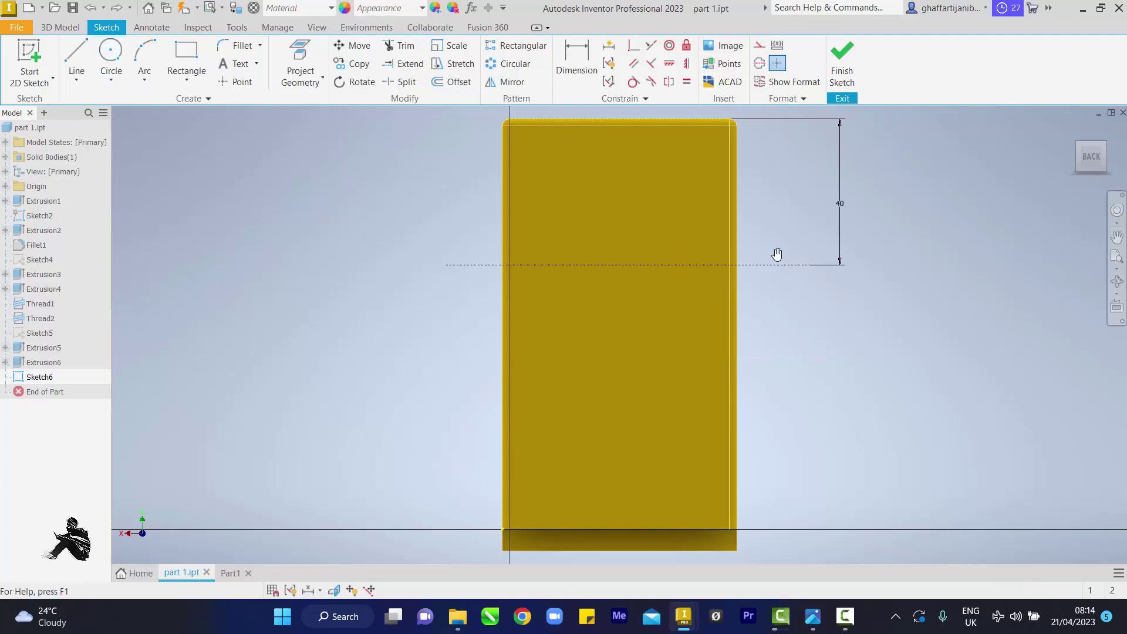
# Step: Draw two 8 mm diameter circles centred on the horizontal construction line, one near each side edge of the back face
pyautogui.press('c')
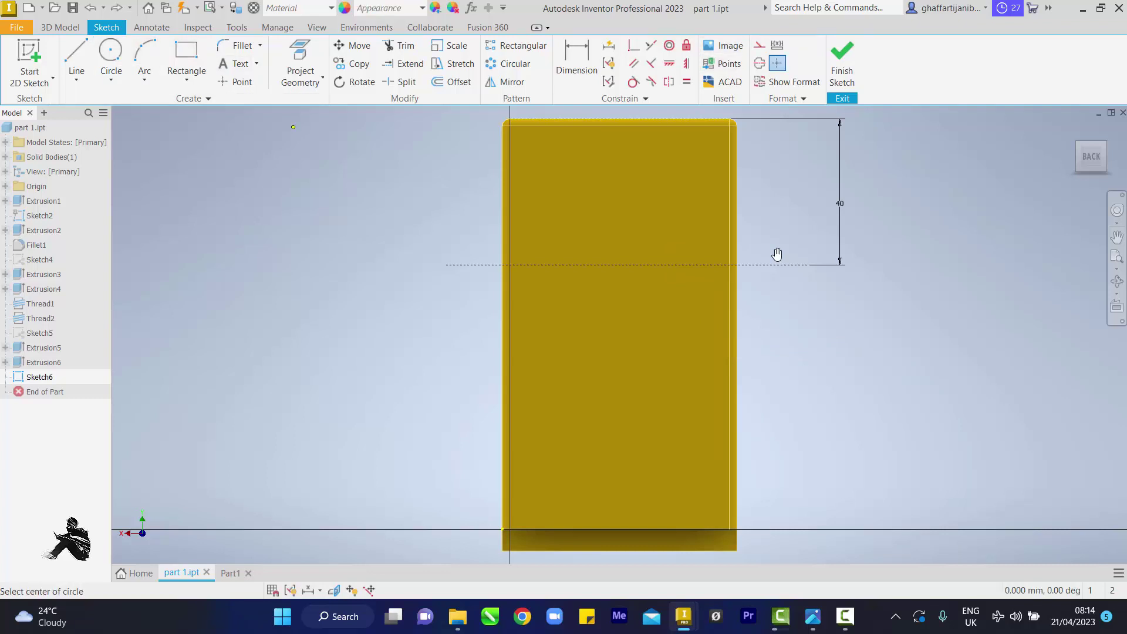
pyautogui.click(111, 59)
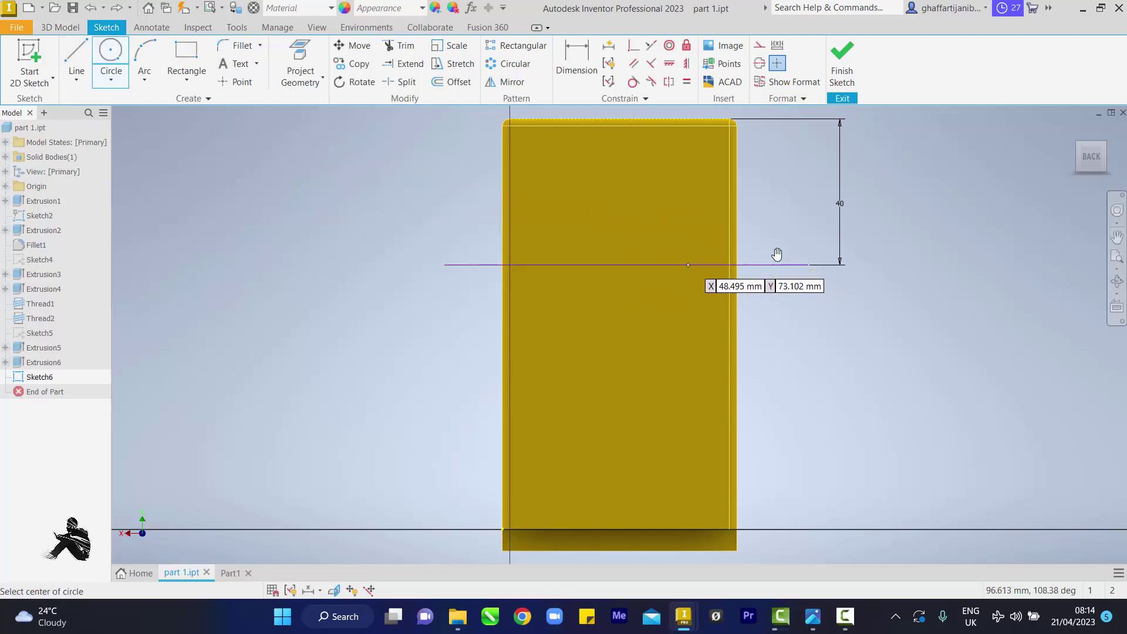
pyautogui.click(689, 265)
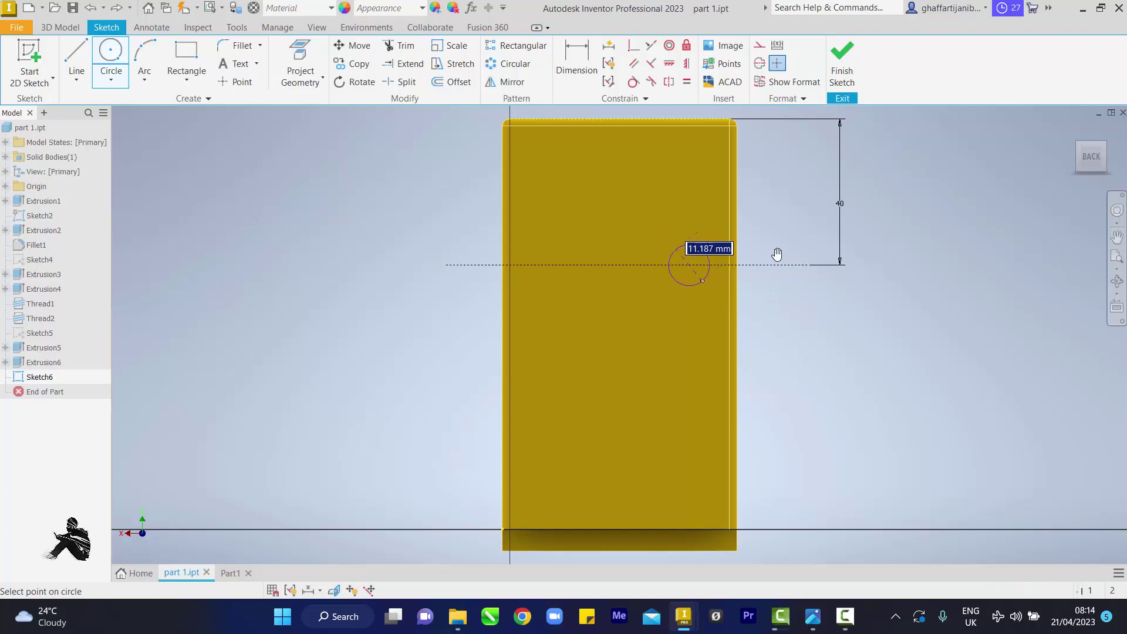
pyautogui.write('8')
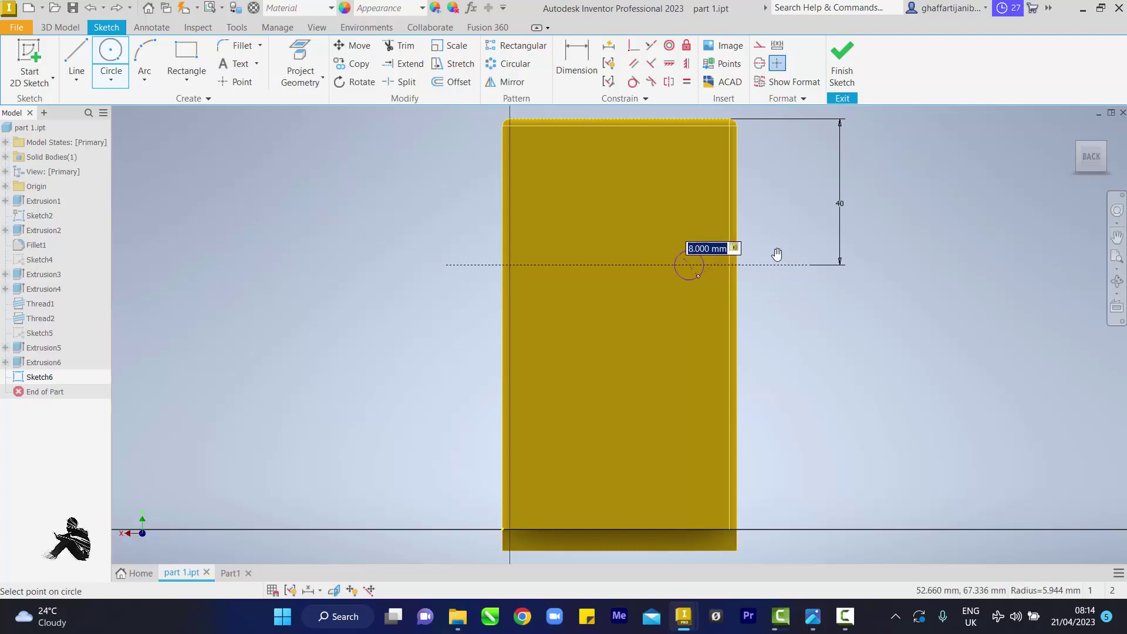
pyautogui.press('Return')
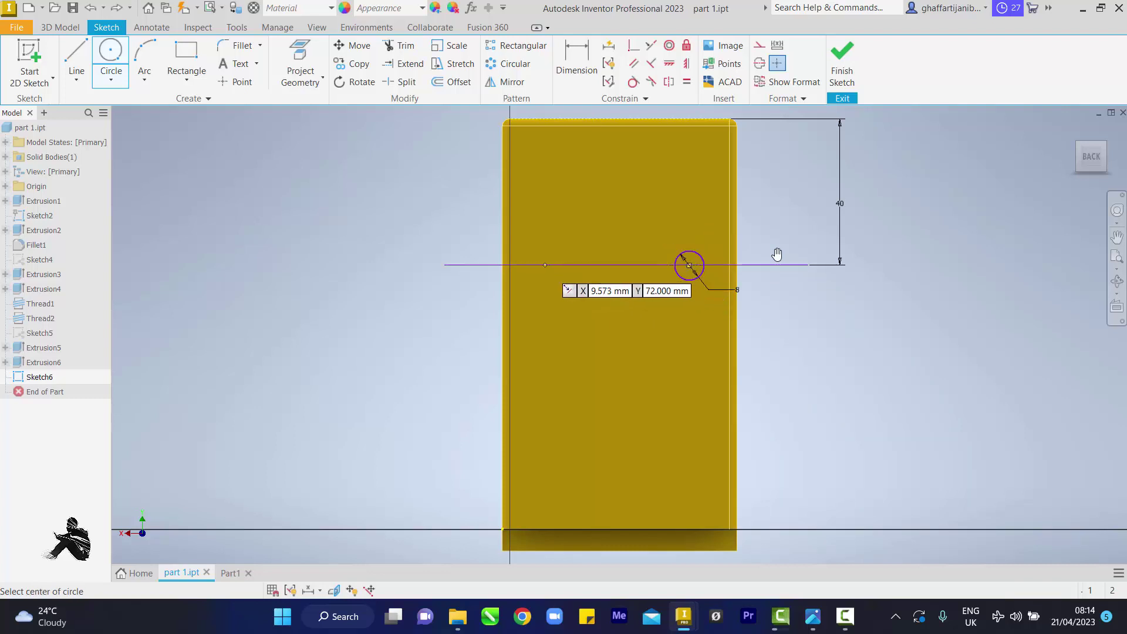
pyautogui.click(545, 264)
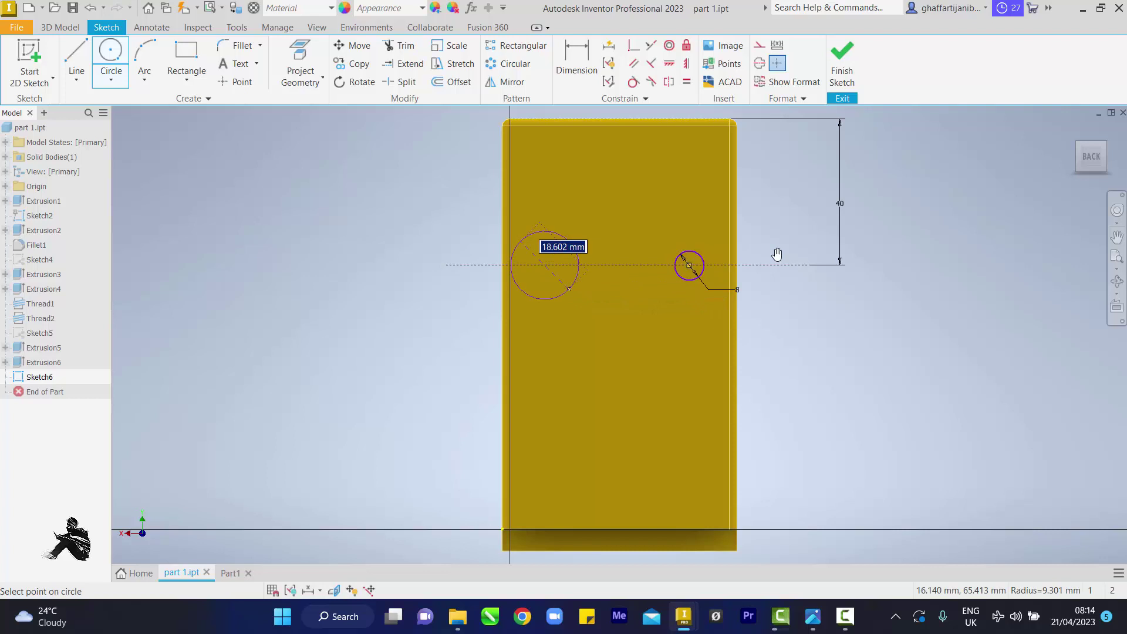
pyautogui.write('8')
pyautogui.press('Return')
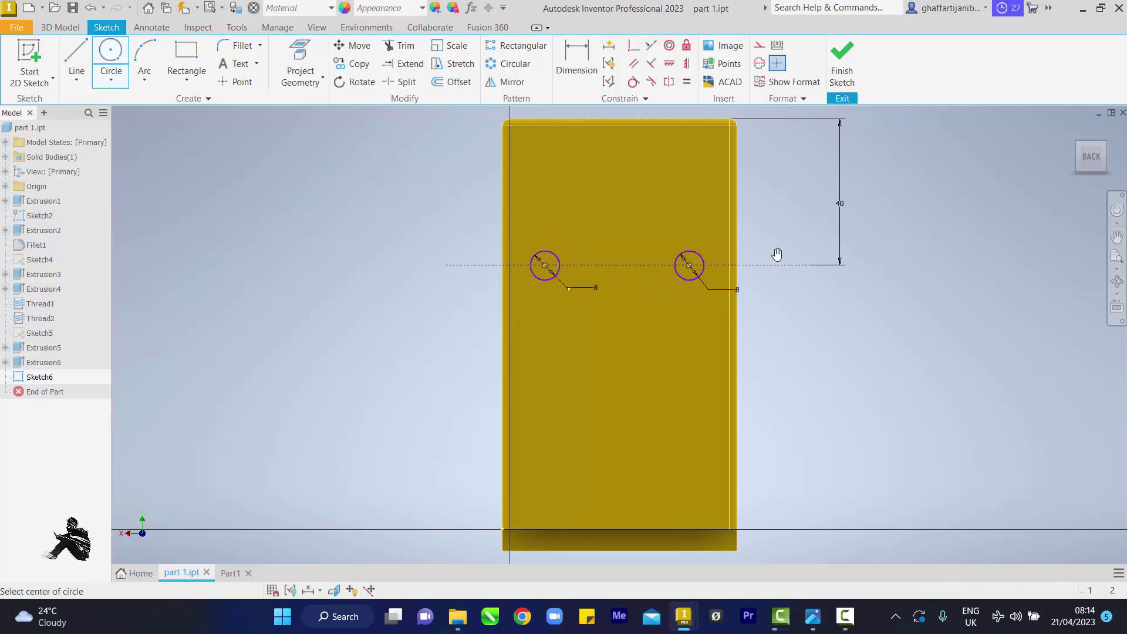
pyautogui.rightClick(675, 310)
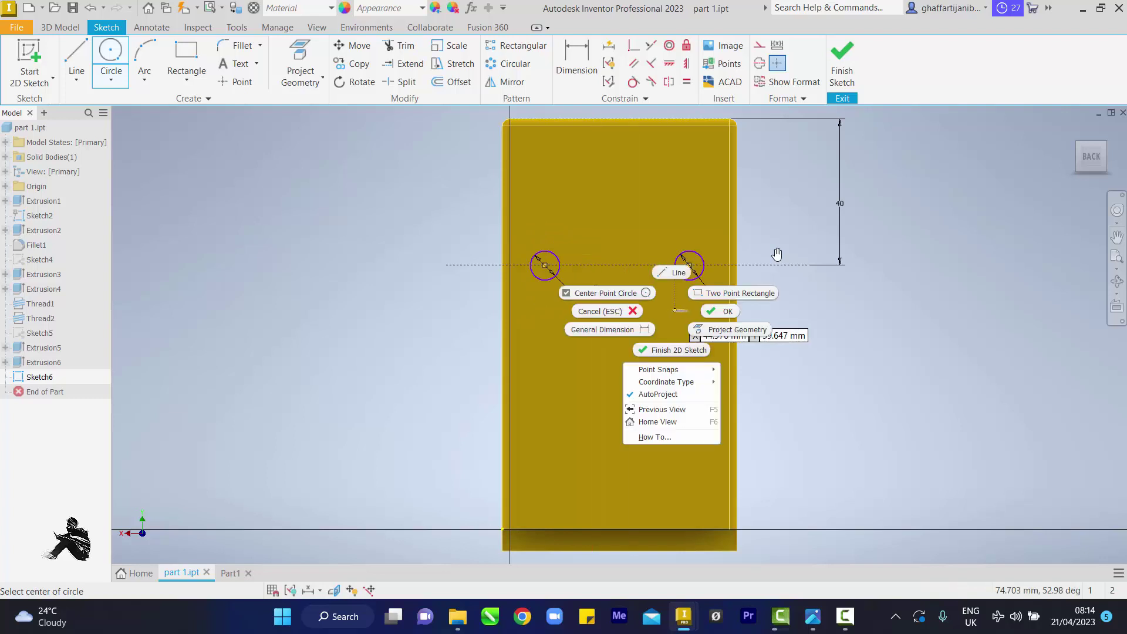
pyautogui.click(717, 310)
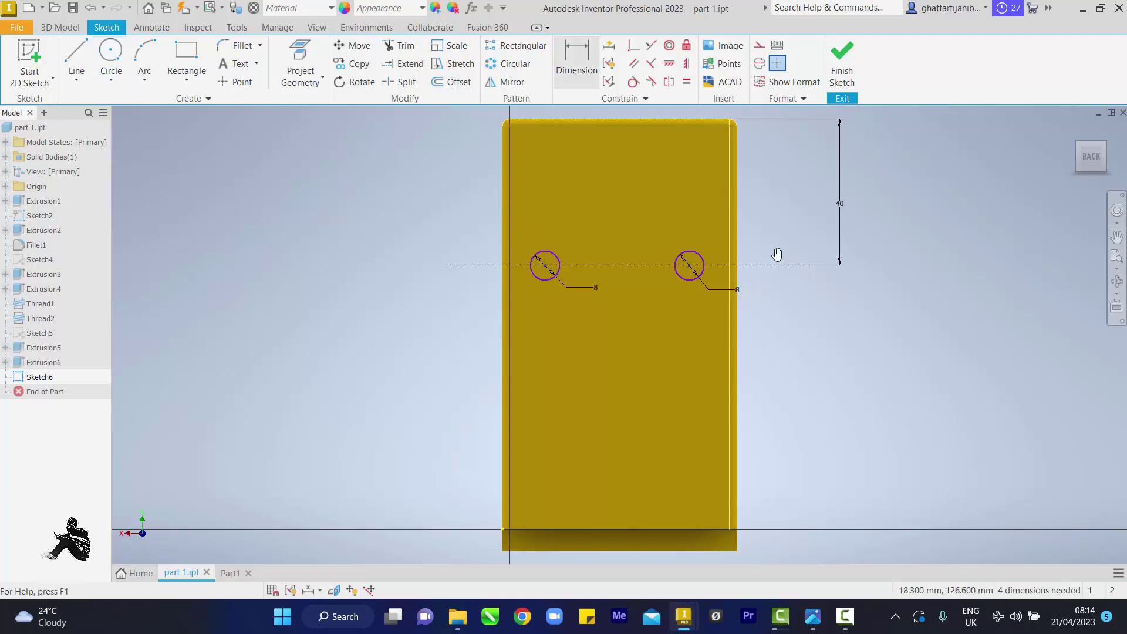
# Step: Draw a vertical construction line about 54 mm long downward from the midpoint of the back face's top edge
pyautogui.press('l')
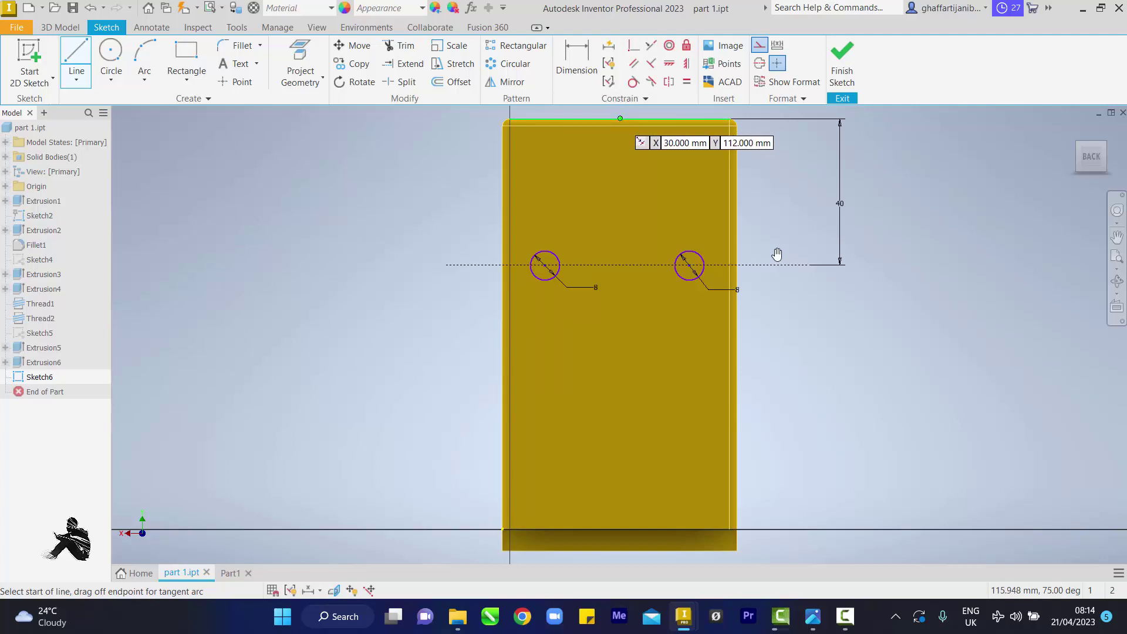
pyautogui.press('Return')
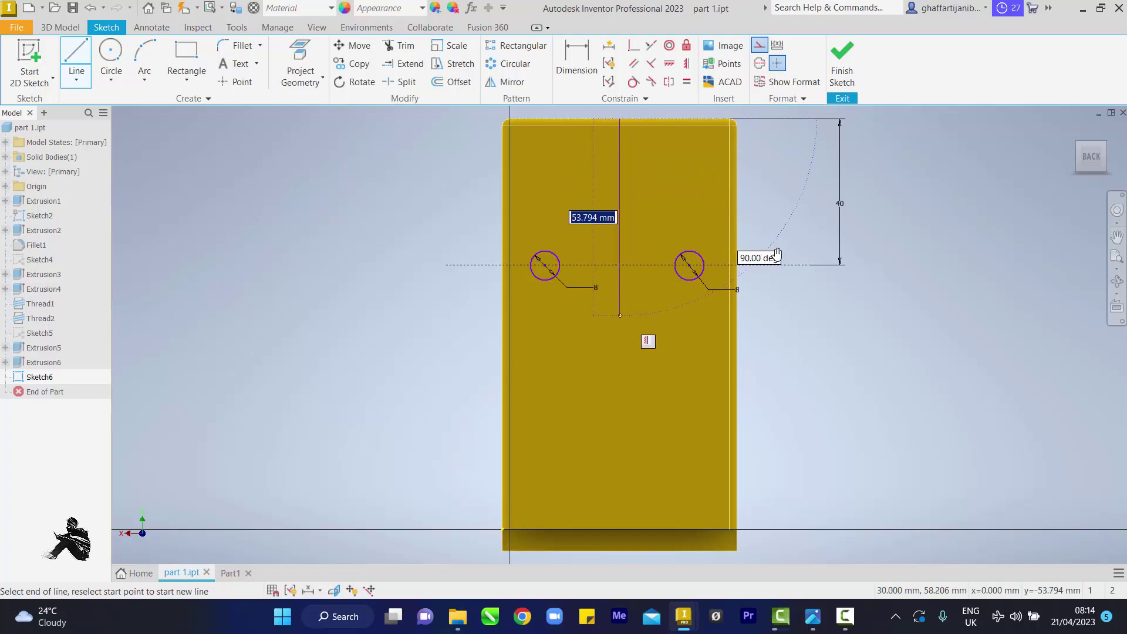
pyautogui.rightClick(792, 327)
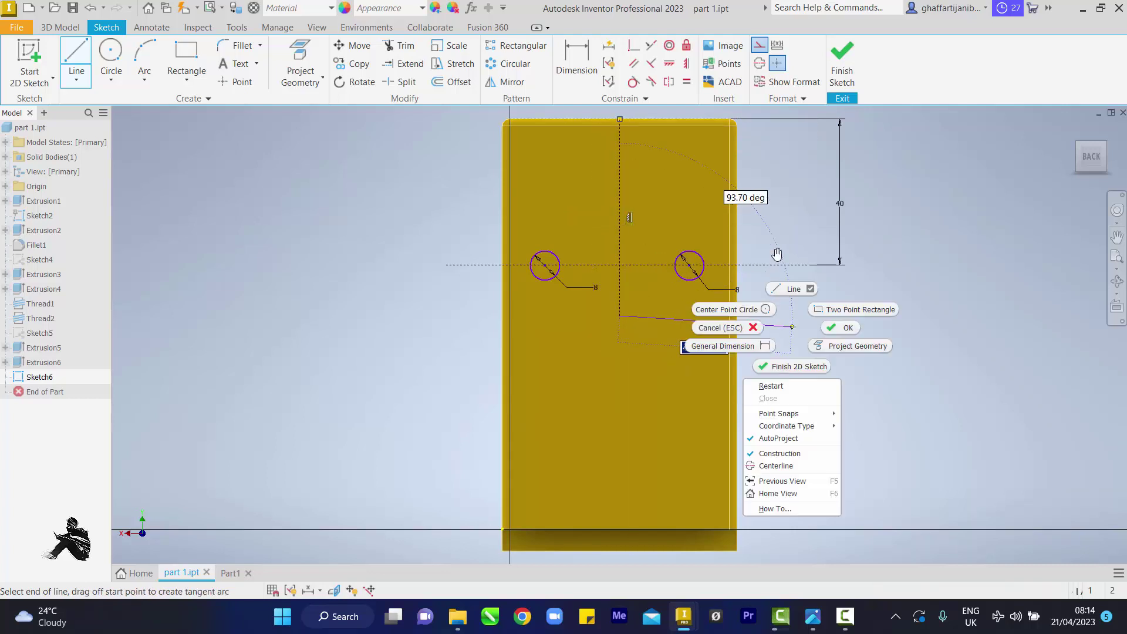
pyautogui.click(840, 327)
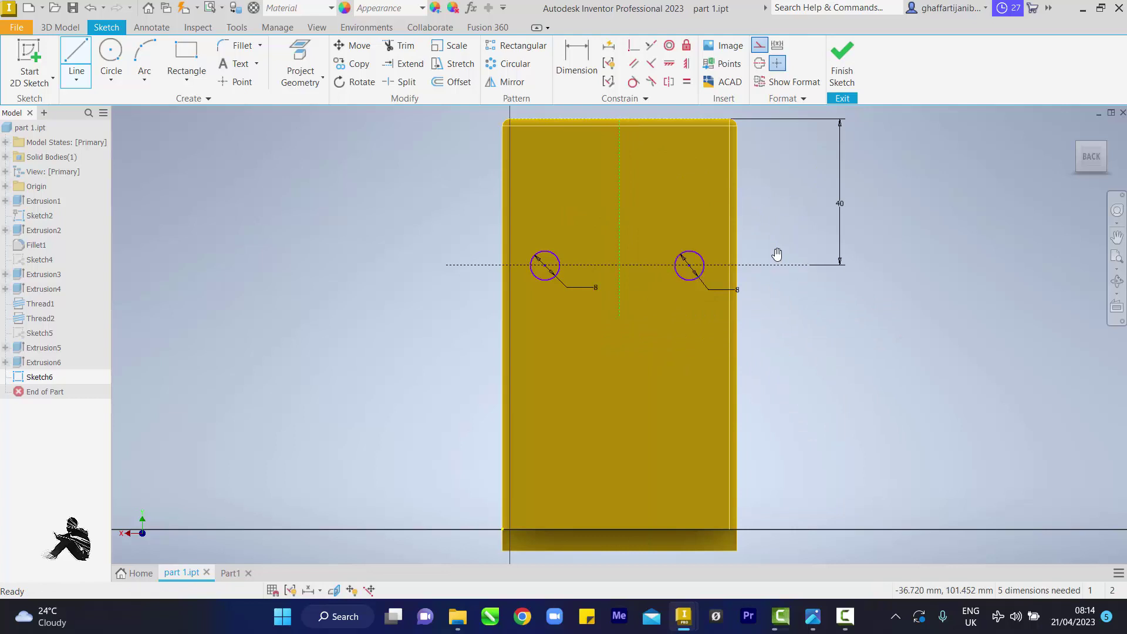
# Step: Dimension the horizontal distance between the two circle centres as 40 mm
pyautogui.press('d')
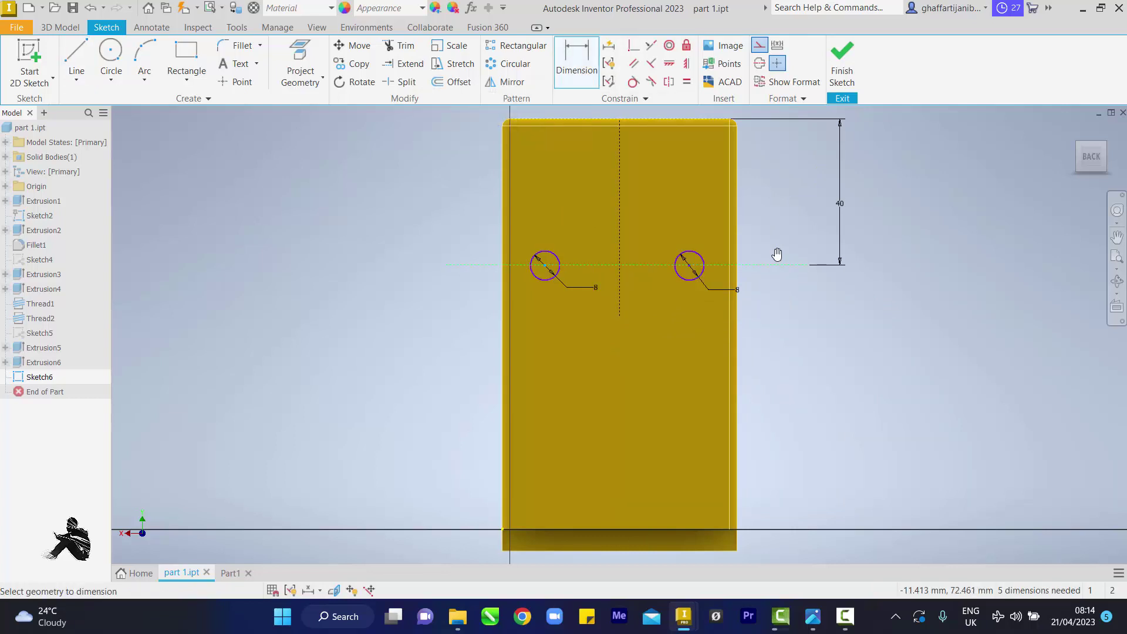
pyautogui.click(544, 265)
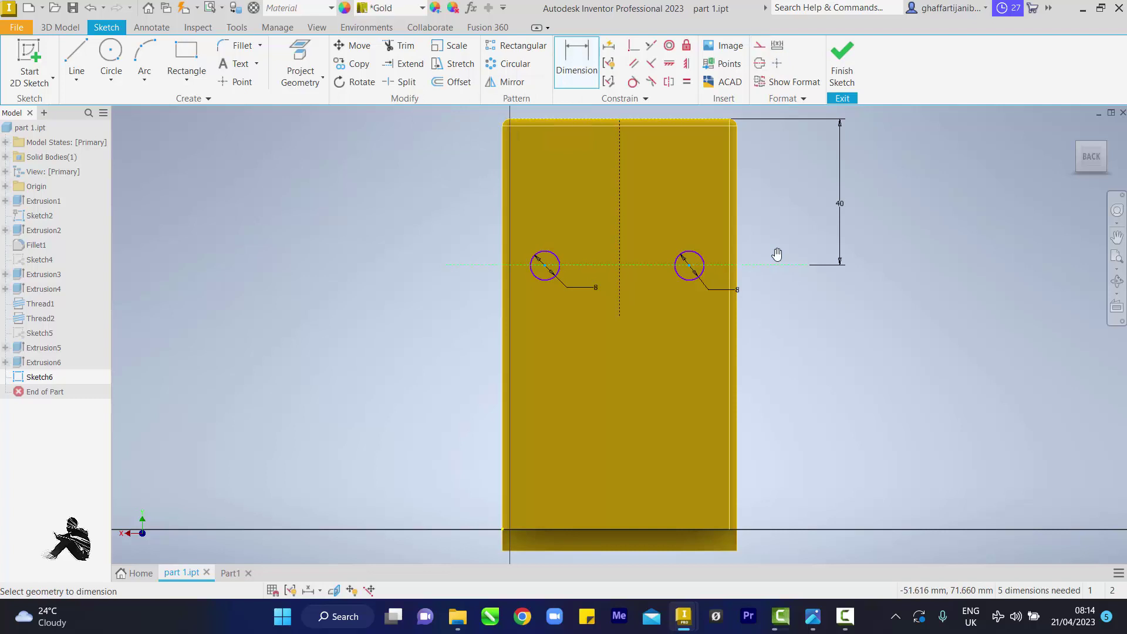
pyautogui.click(689, 265)
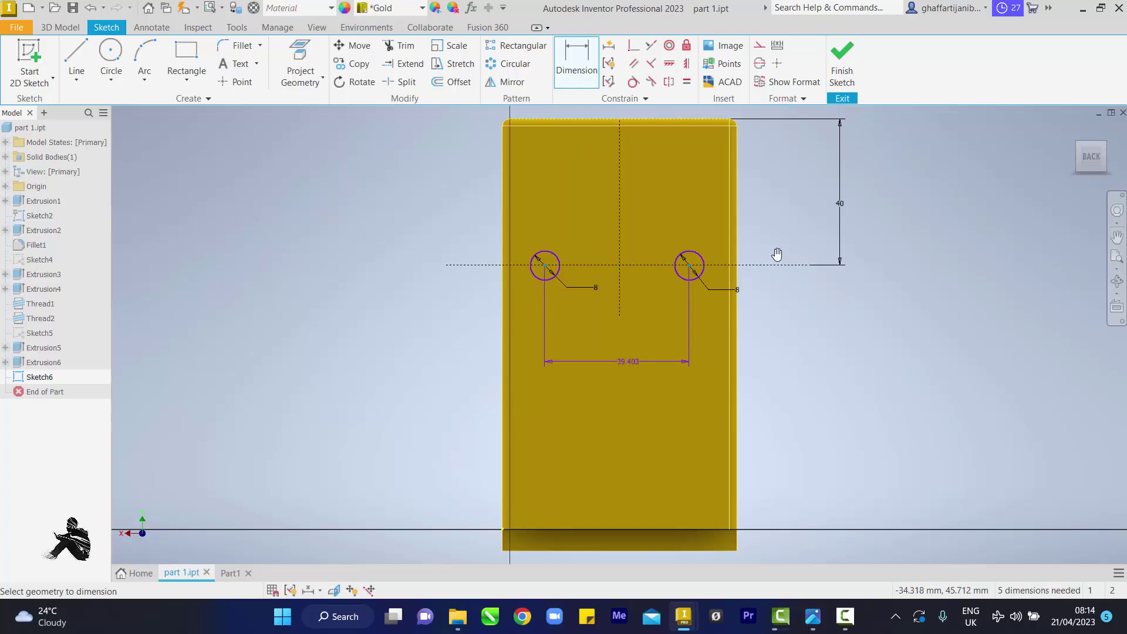
pyautogui.write('4')
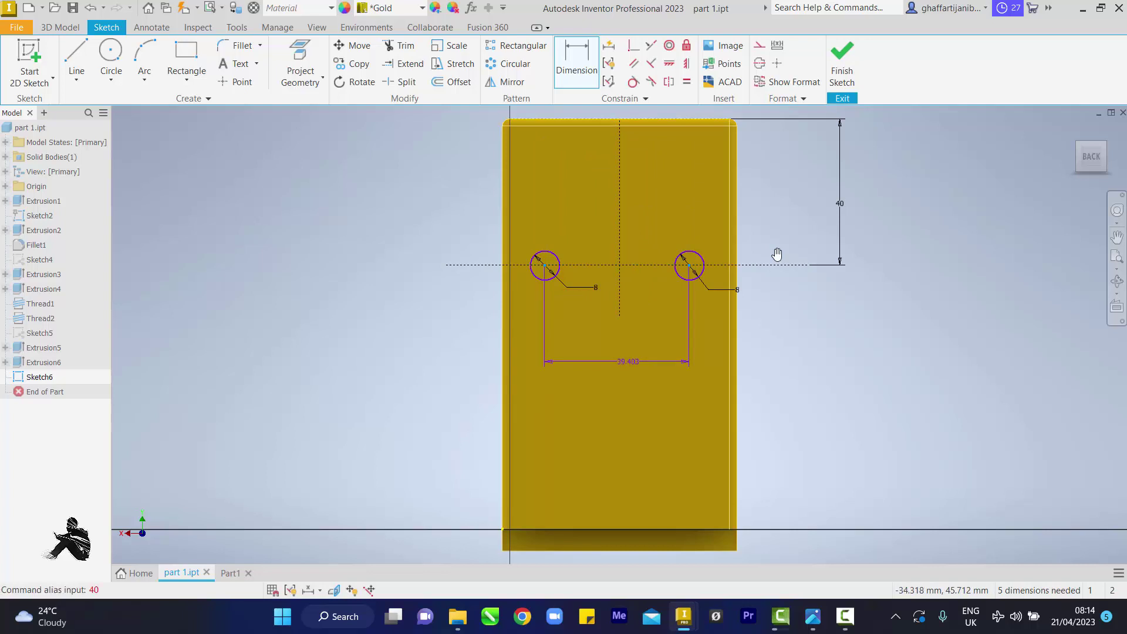
pyautogui.write('0')
pyautogui.press('Return')
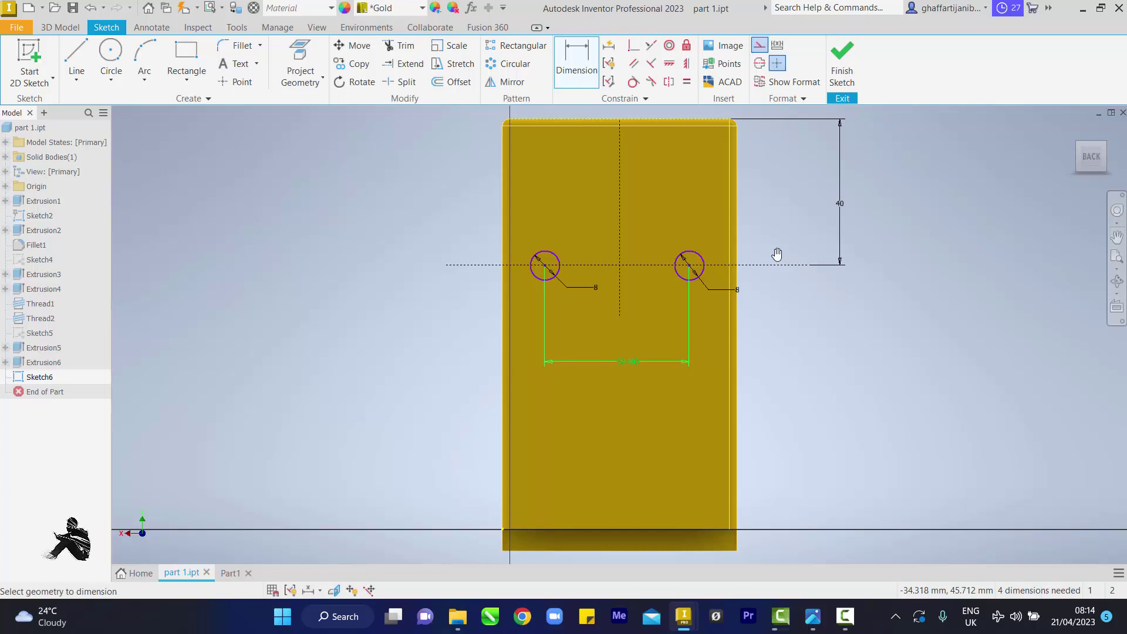
pyautogui.write('40')
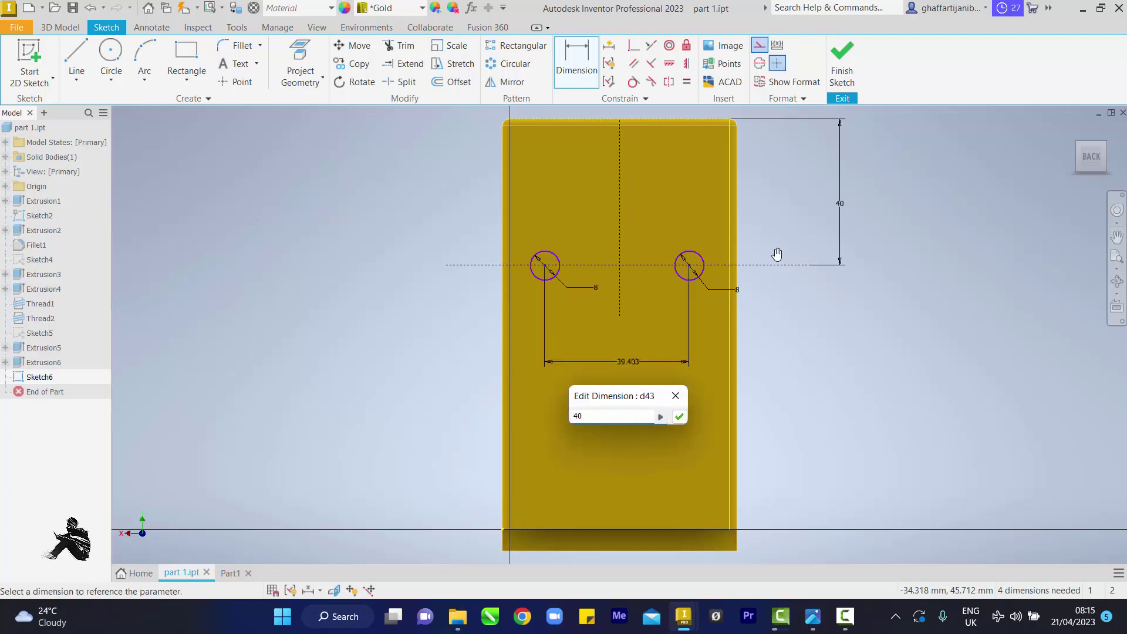
pyautogui.press('Return')
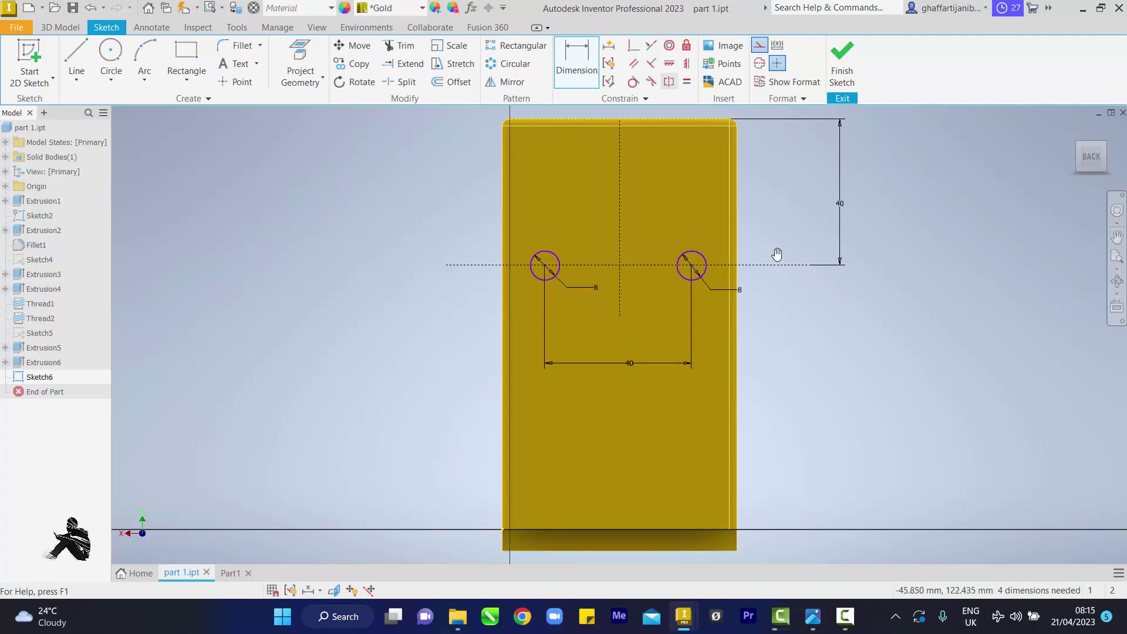
# Step: Make the two circle centres symmetric about the vertical construction line and finish the sketch
pyautogui.click(669, 81)
pyautogui.click(545, 265)
pyautogui.click(691, 265)
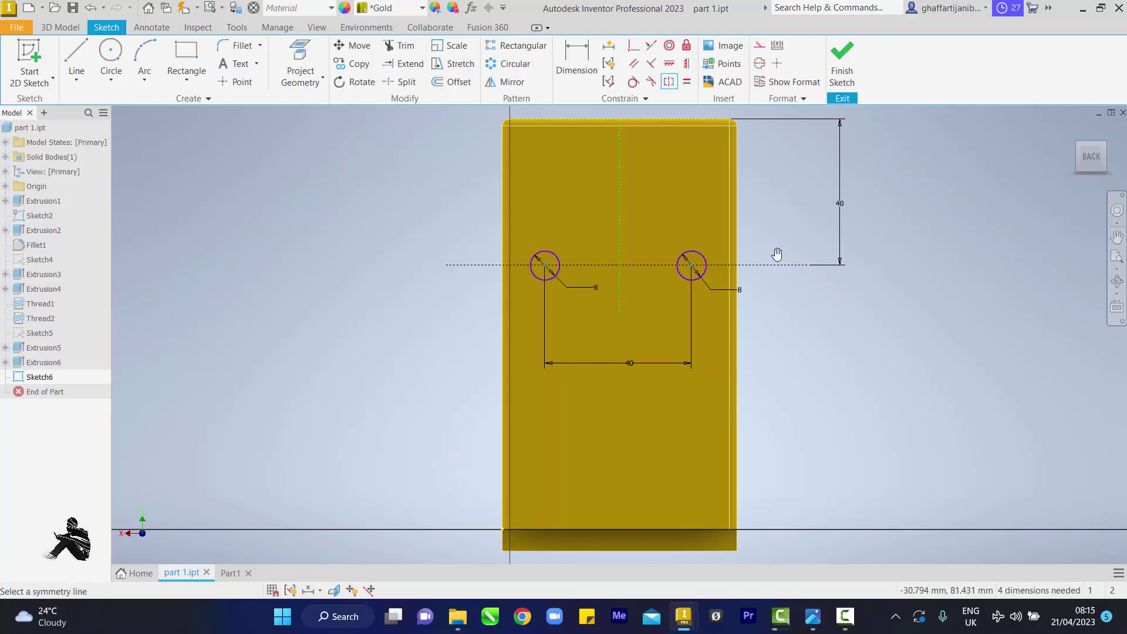
pyautogui.click(777, 254)
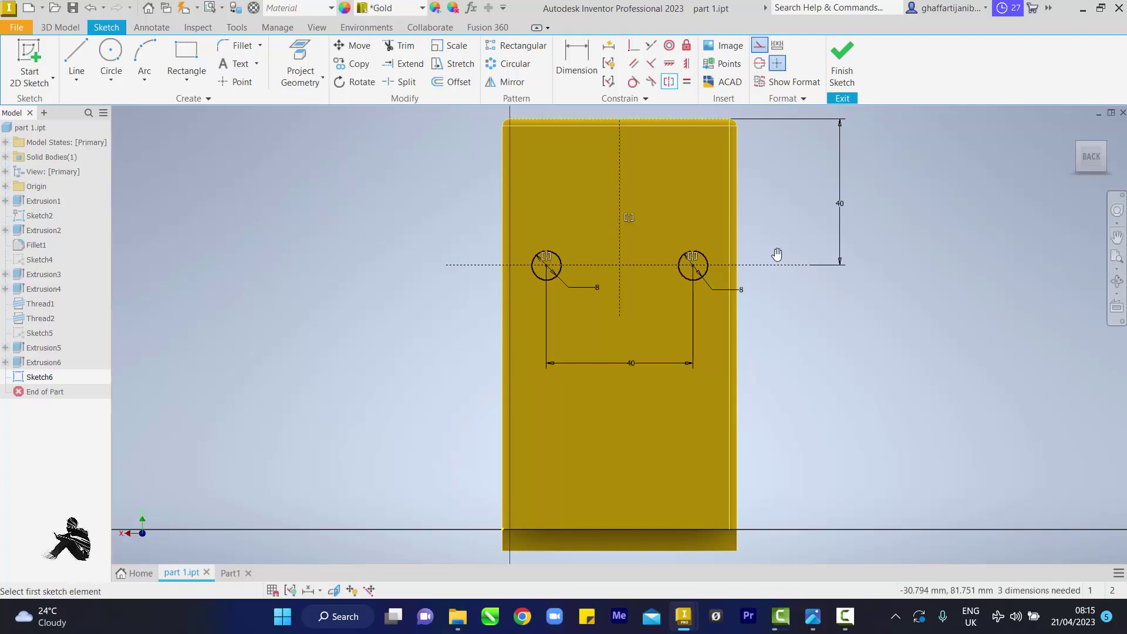
pyautogui.press('Escape')
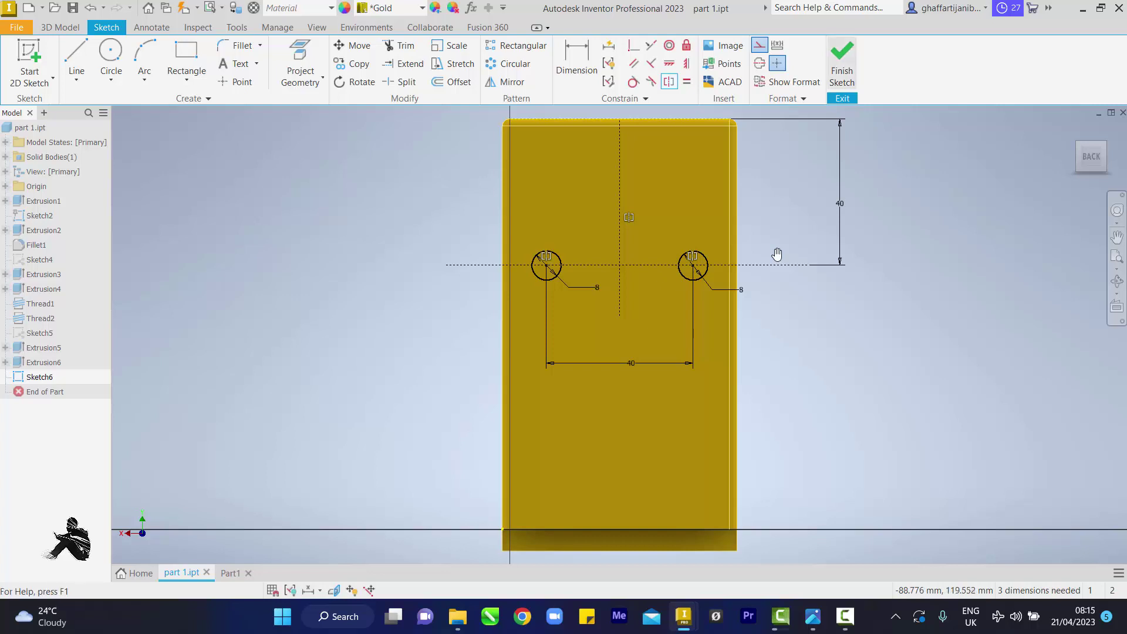
pyautogui.click(842, 71)
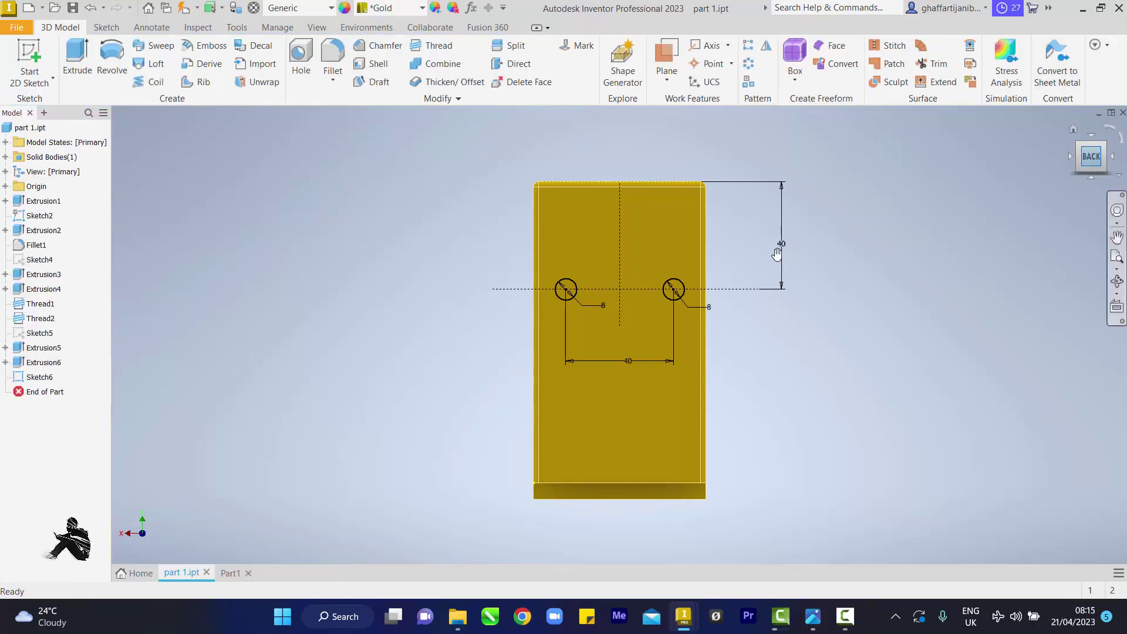
# Step: Extrude both 8 mm circles as a cut through all of the body's back wall
pyautogui.press('F6')
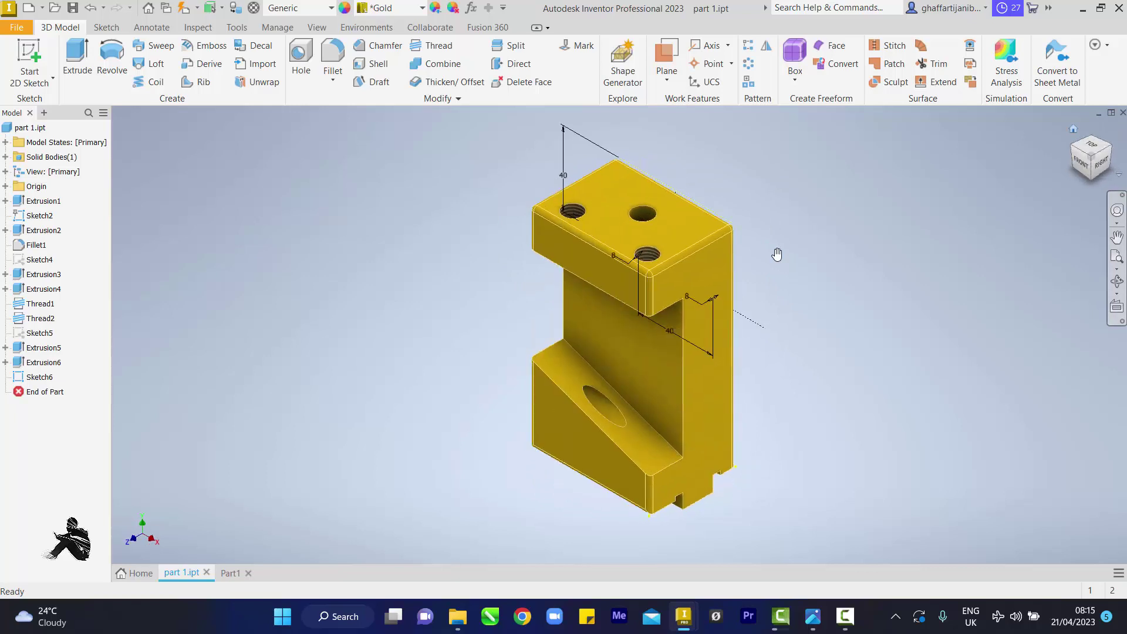
pyautogui.press('h')
pyautogui.press('e')
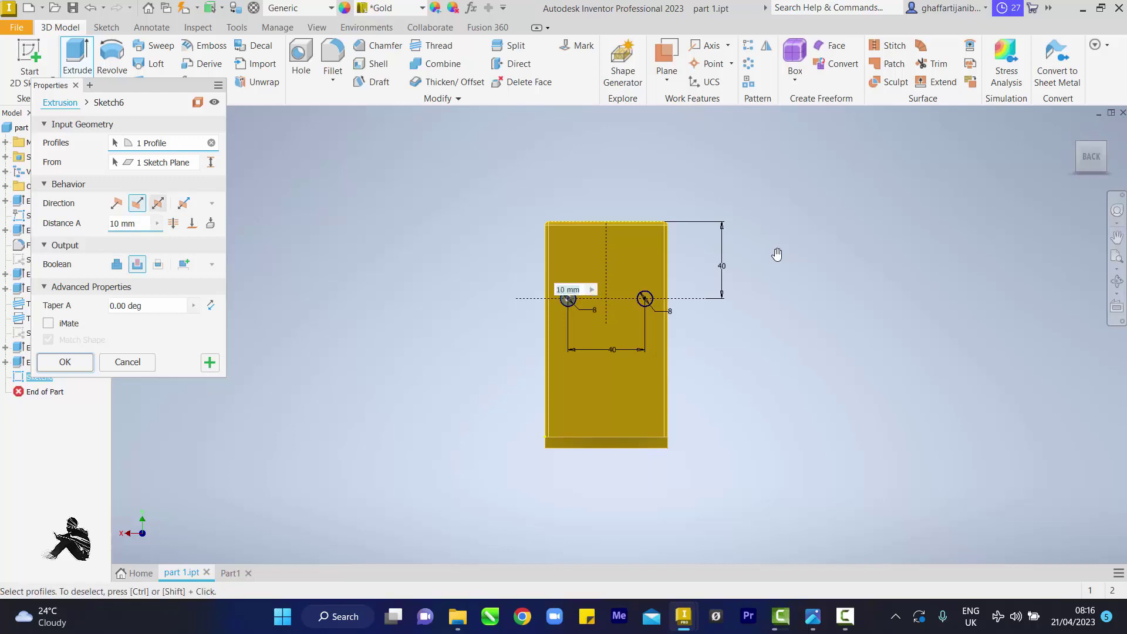
pyautogui.click(173, 223)
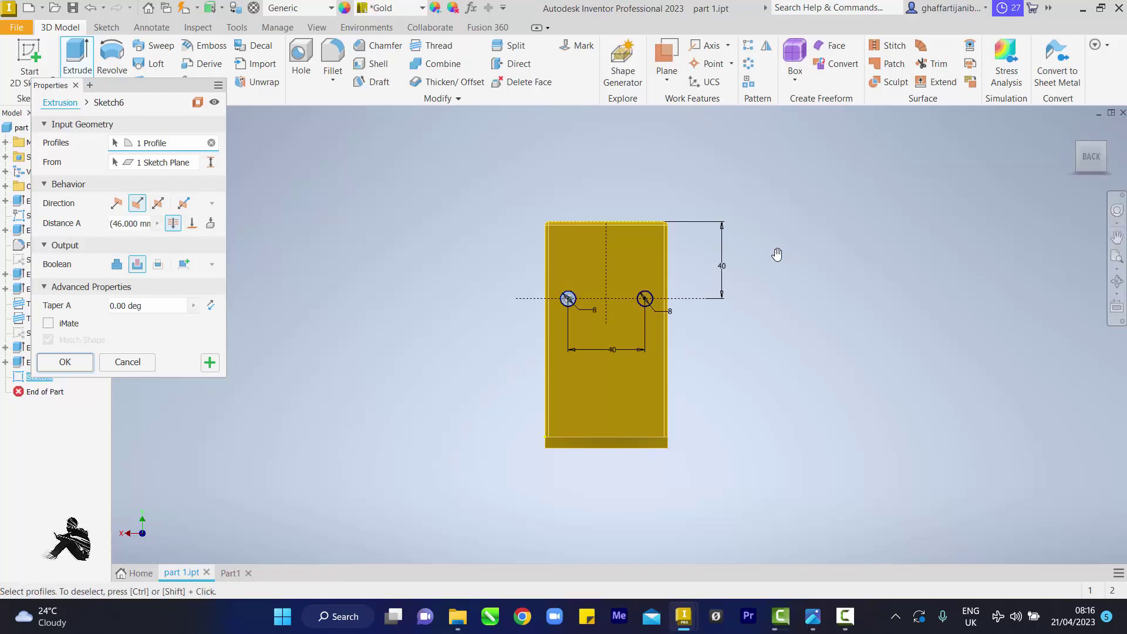
pyautogui.click(644, 298)
pyautogui.press('Return')
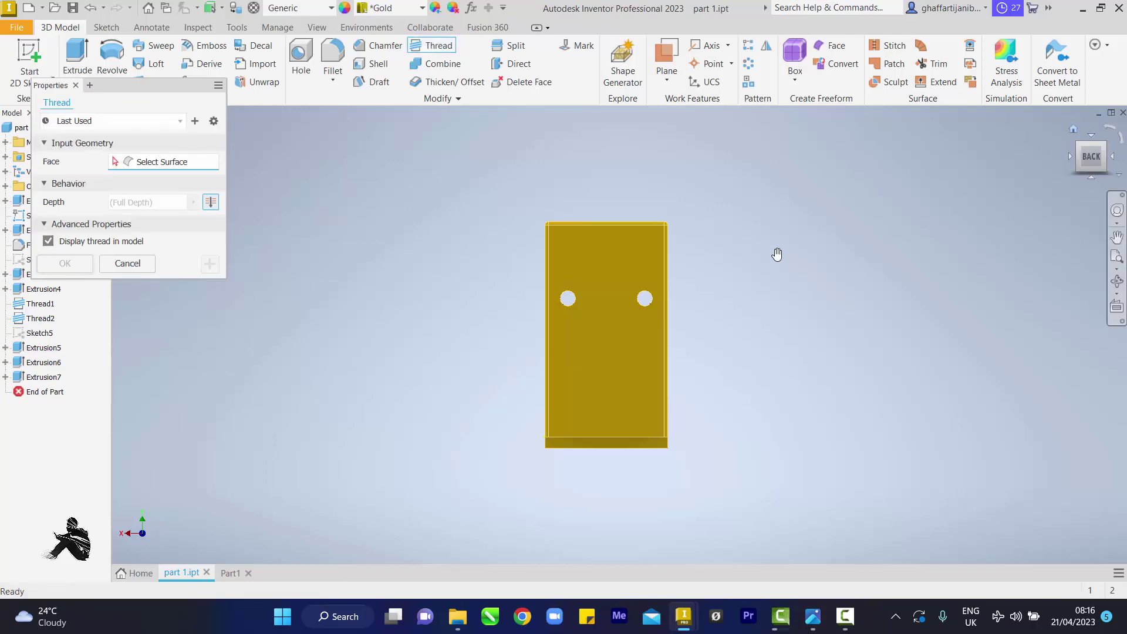
# Step: Add full-depth M8x1.25 ANSI Metric M Profile threads, class 6H, right-hand, to both new holes in the back wall
pyautogui.press('F6')
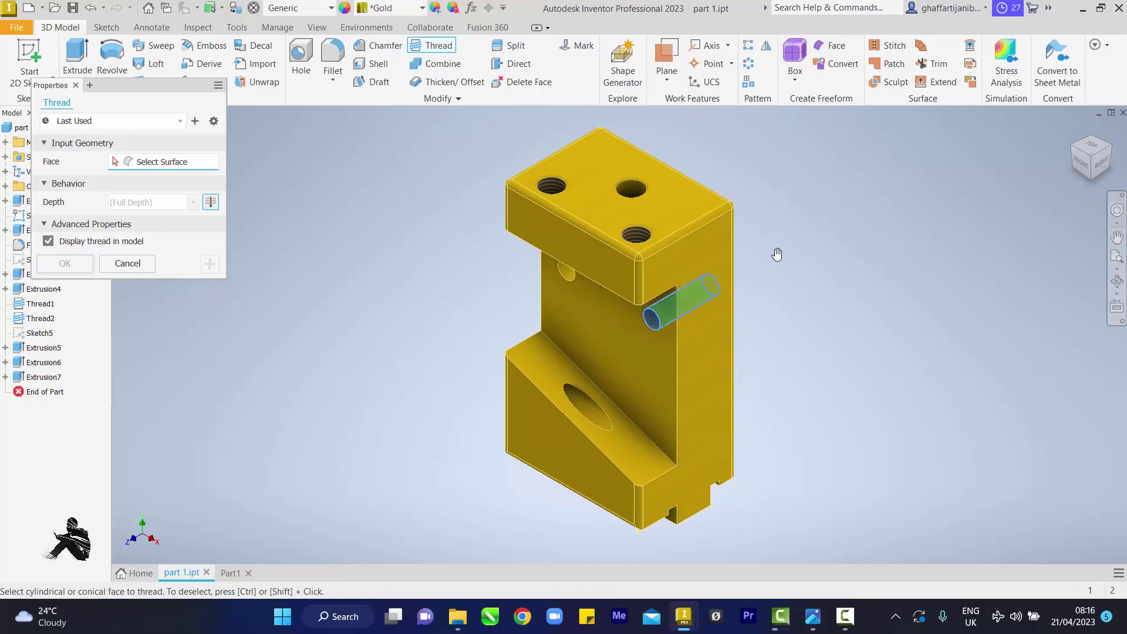
pyautogui.click(681, 303)
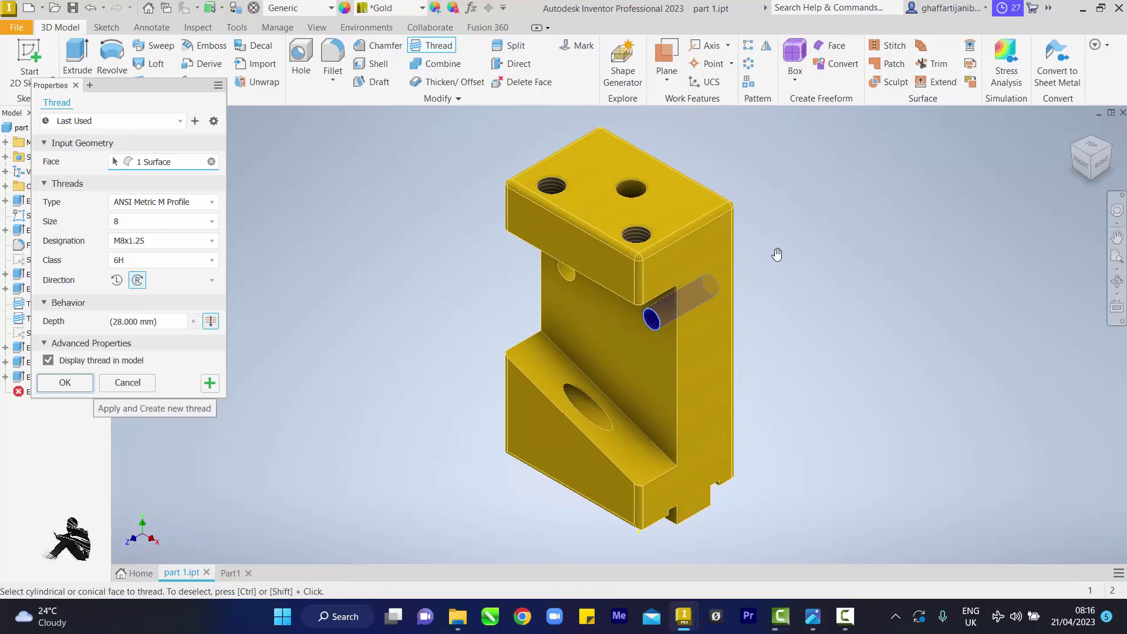
pyautogui.click(210, 383)
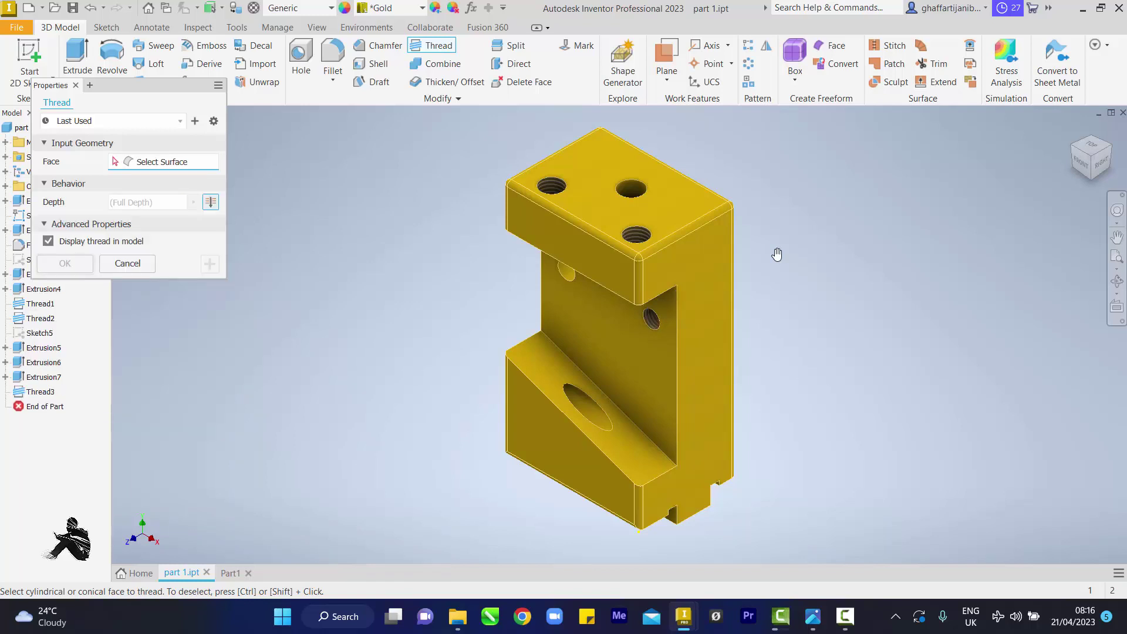
pyautogui.click(567, 271)
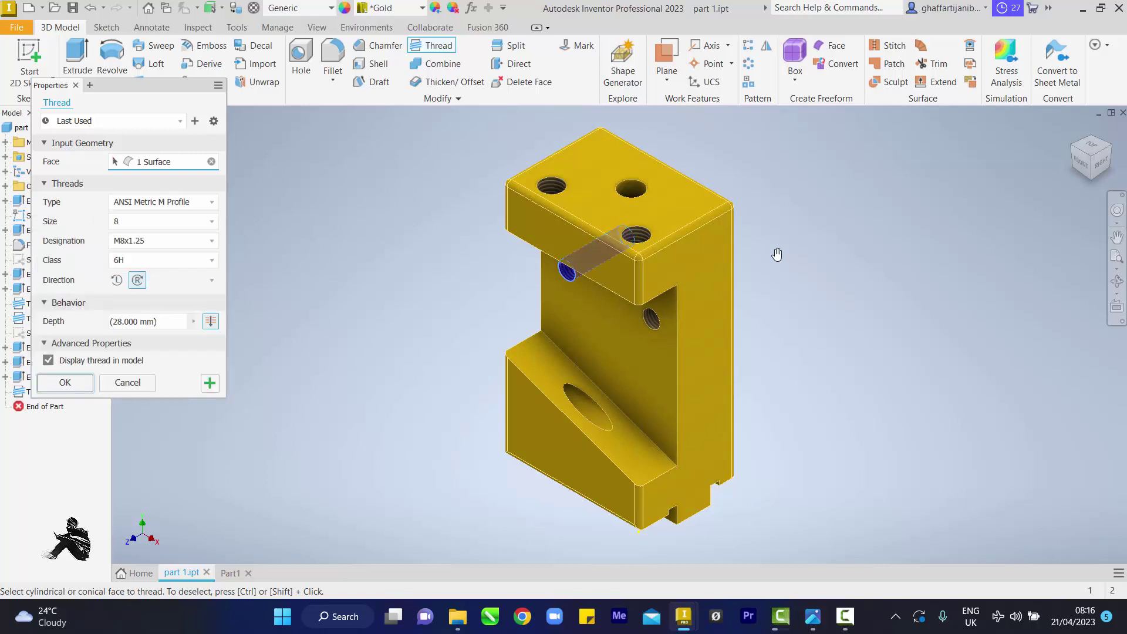
pyautogui.press('Return')
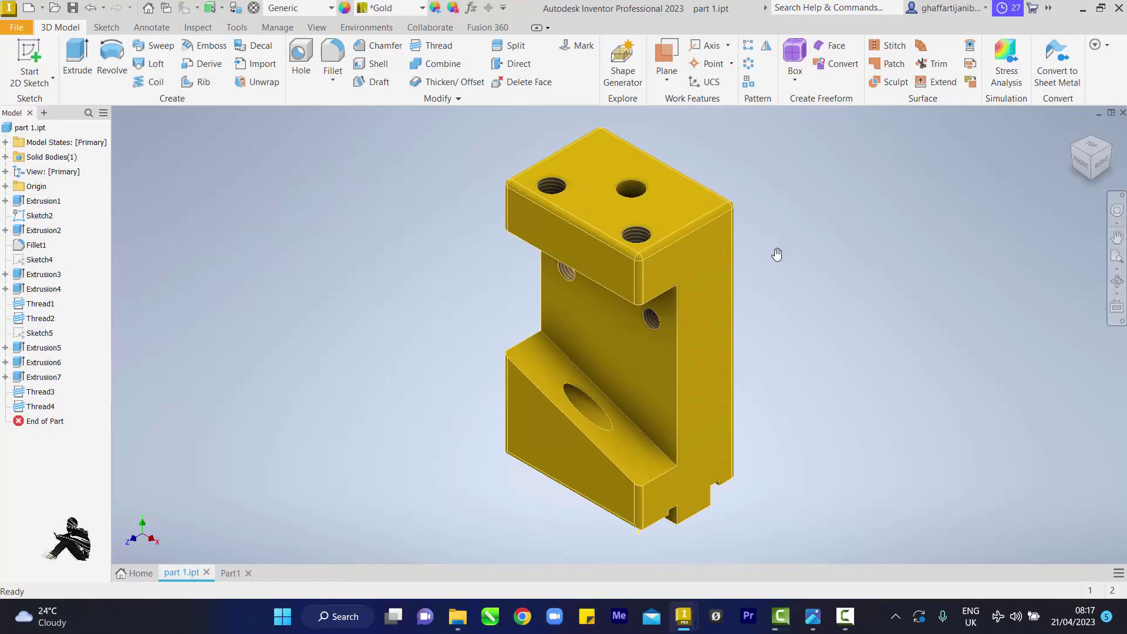
# Step: In Part1, start a sketch on the XY plane and draw a 40 mm vertical line upward from the origin
pyautogui.hotkey('ctrl', 'Tab')
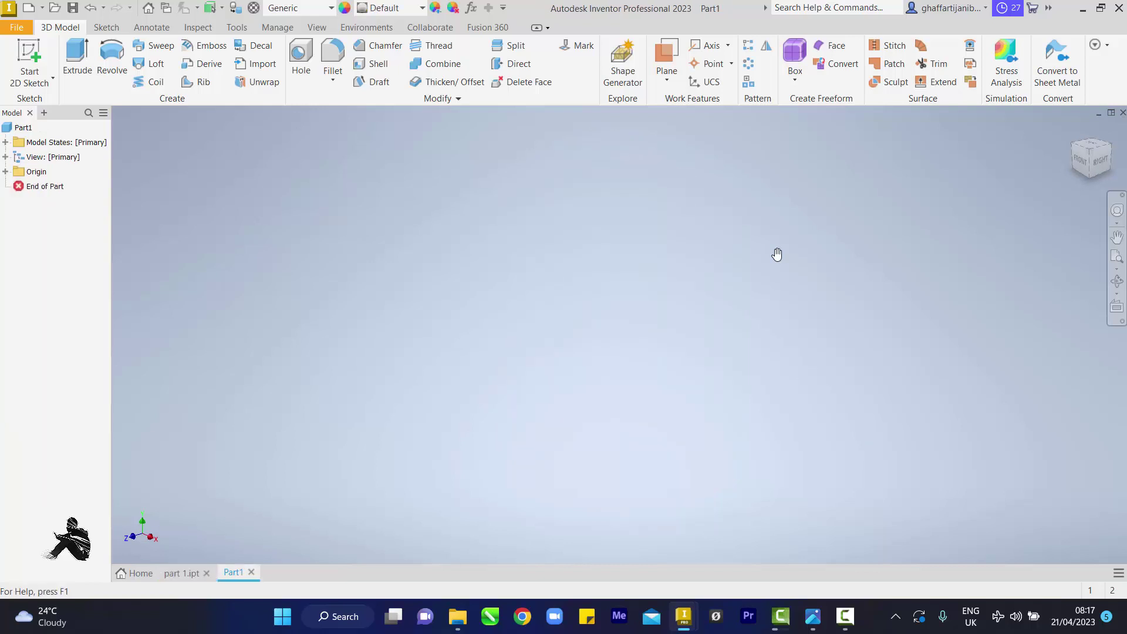
pyautogui.press('s')
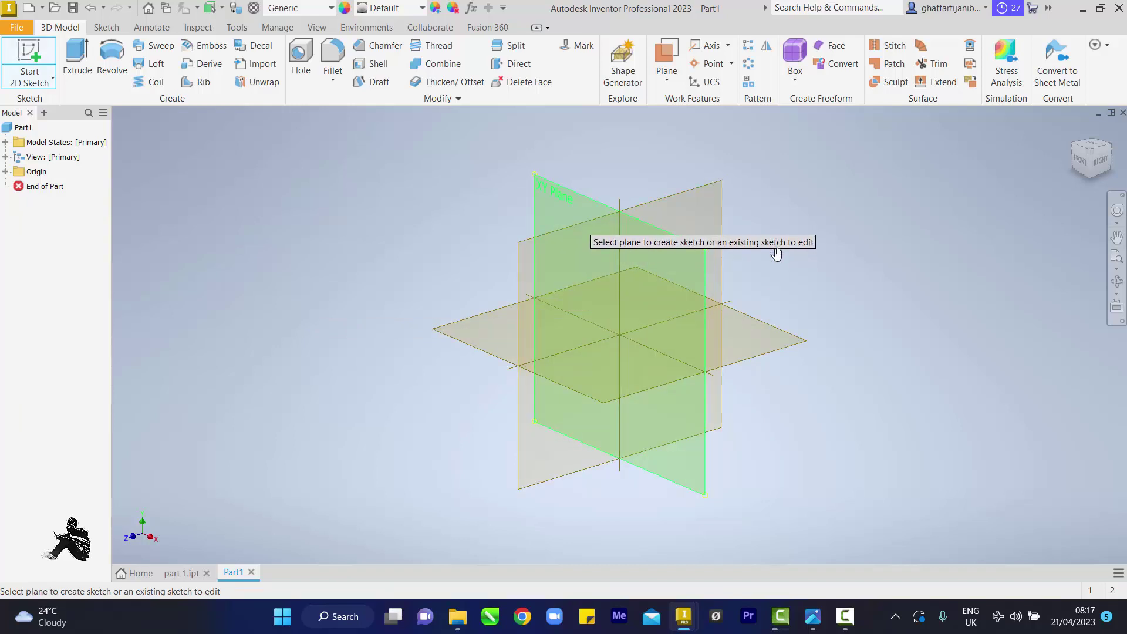
pyautogui.click(777, 253)
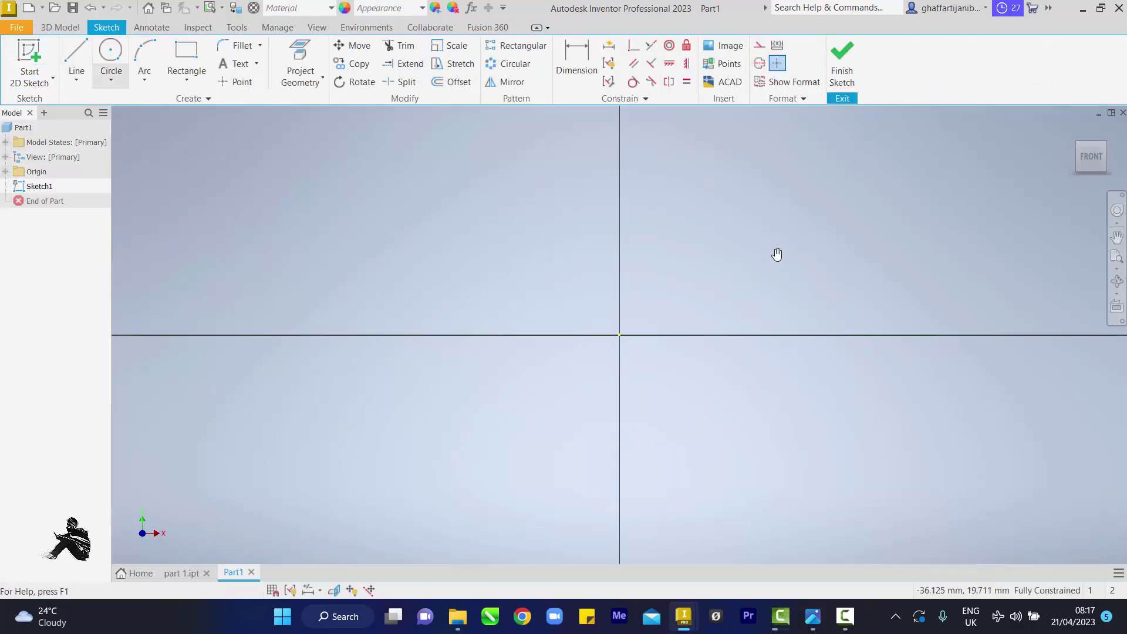
pyautogui.press('l')
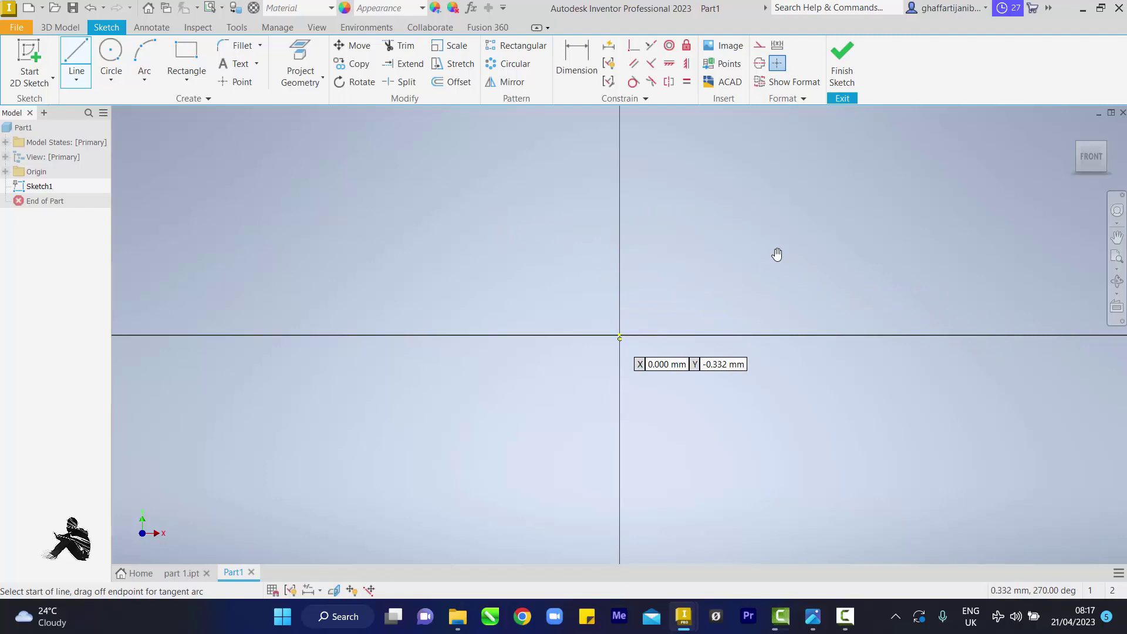
pyautogui.click(620, 334)
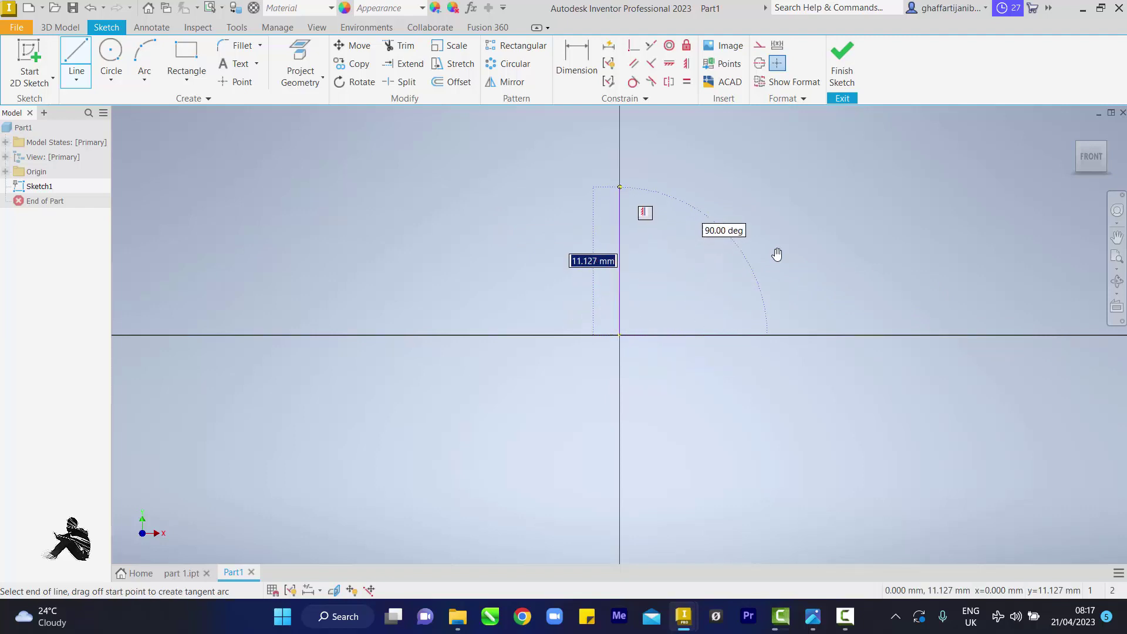
pyautogui.write('40')
pyautogui.press('Return')
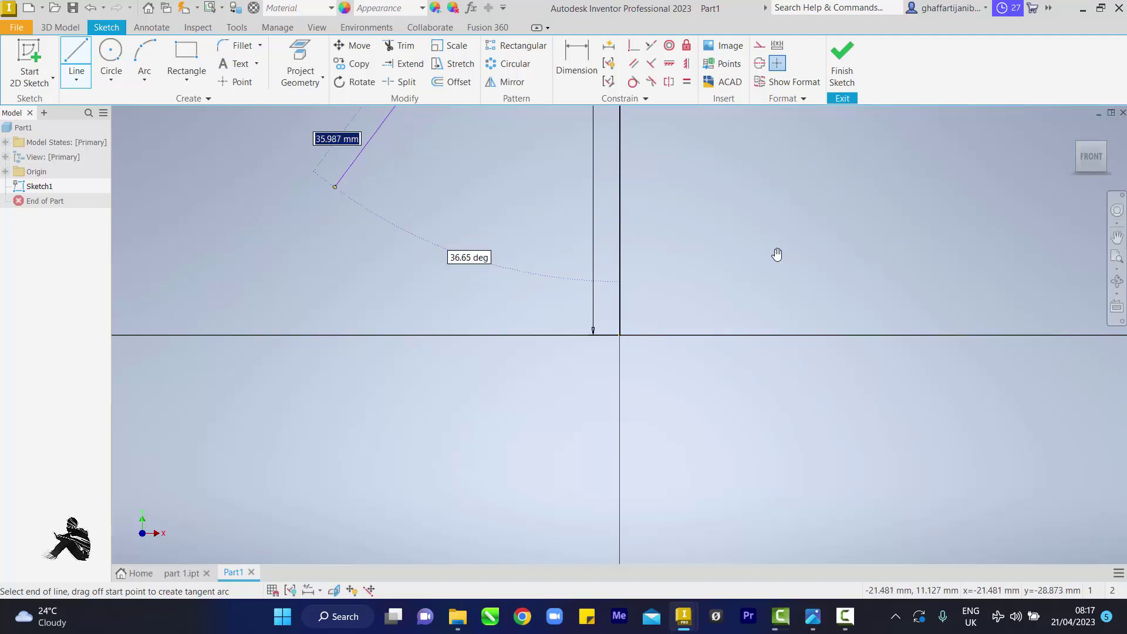
# Step: Continue the profile with an 88 mm horizontal line to the left and a vertical line about 32 mm long downward
pyautogui.scroll(-3, 778, 254)
pyautogui.scroll(-3, 296, 147)
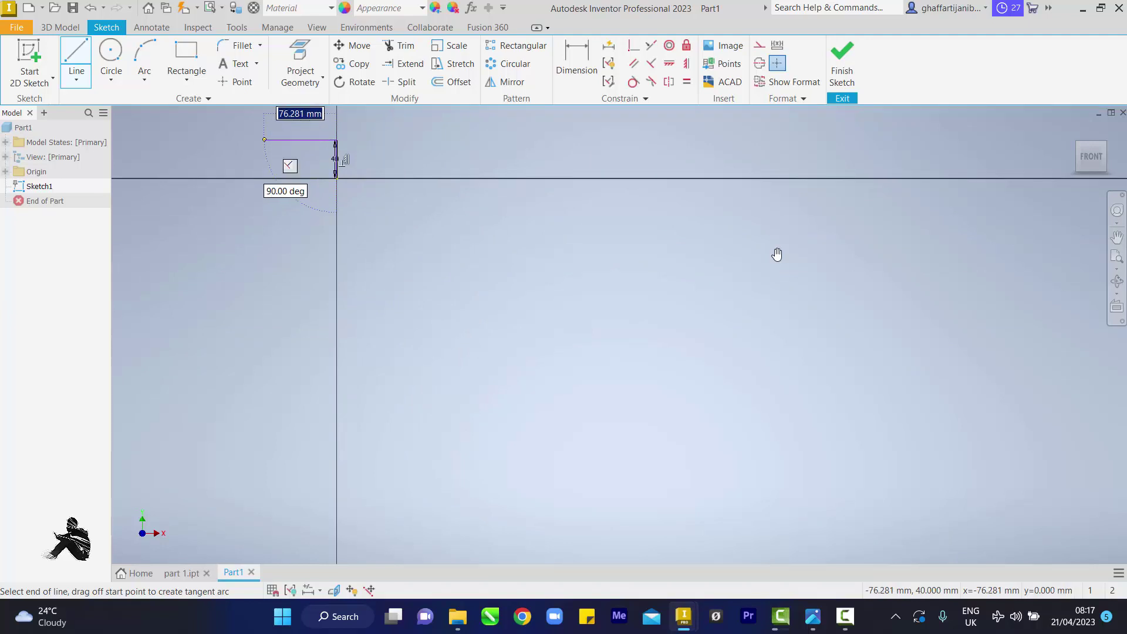
pyautogui.write('88')
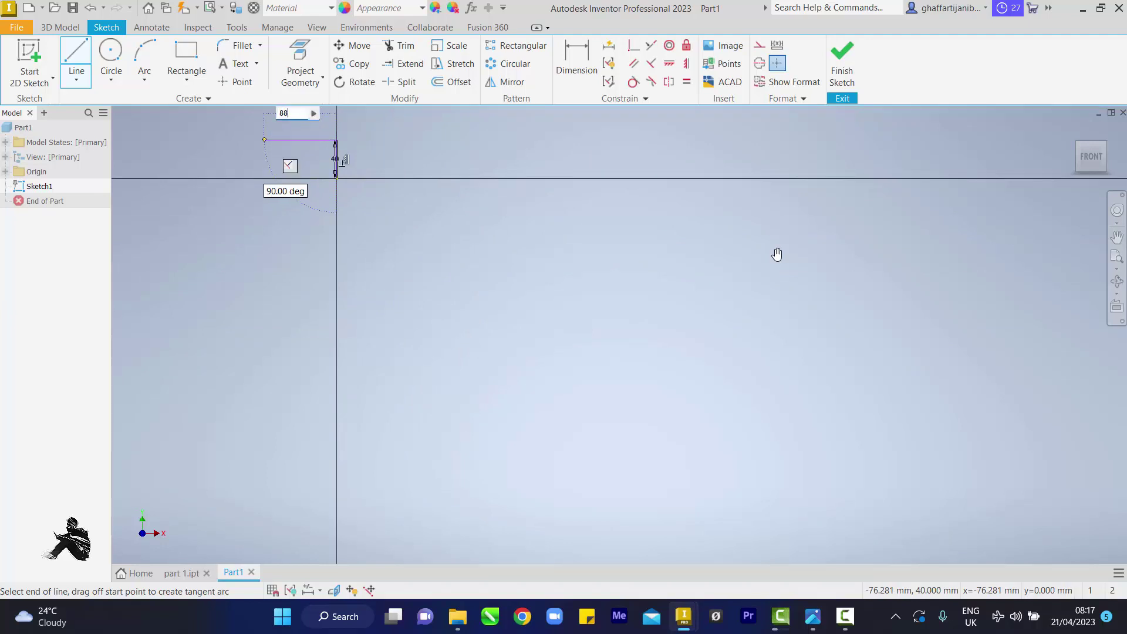
pyautogui.press('Return')
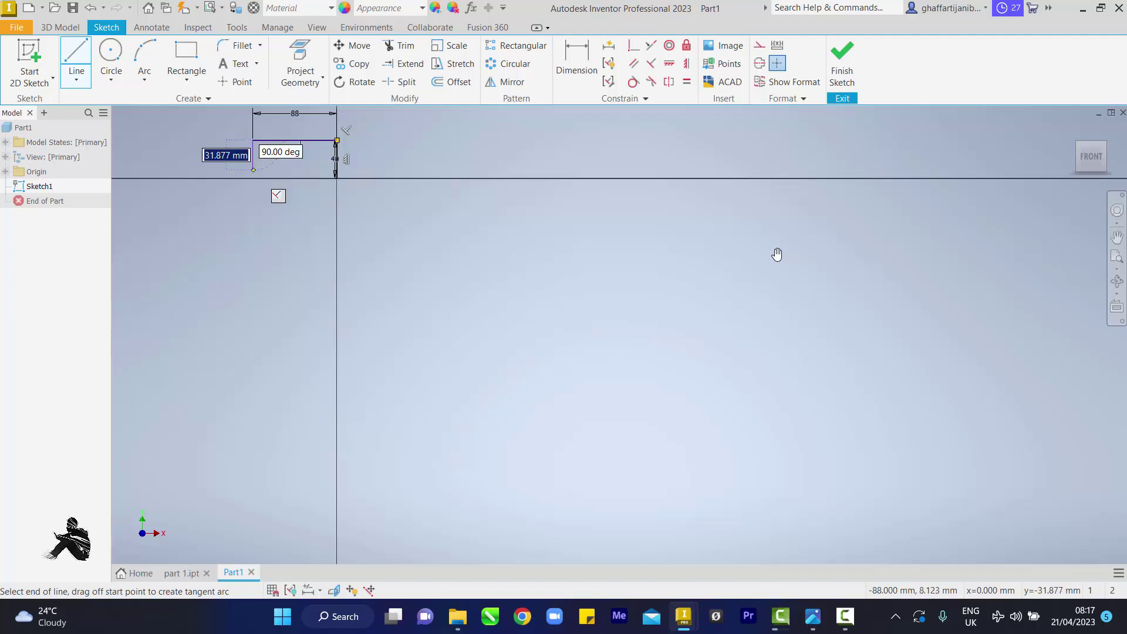
pyautogui.press('Return')
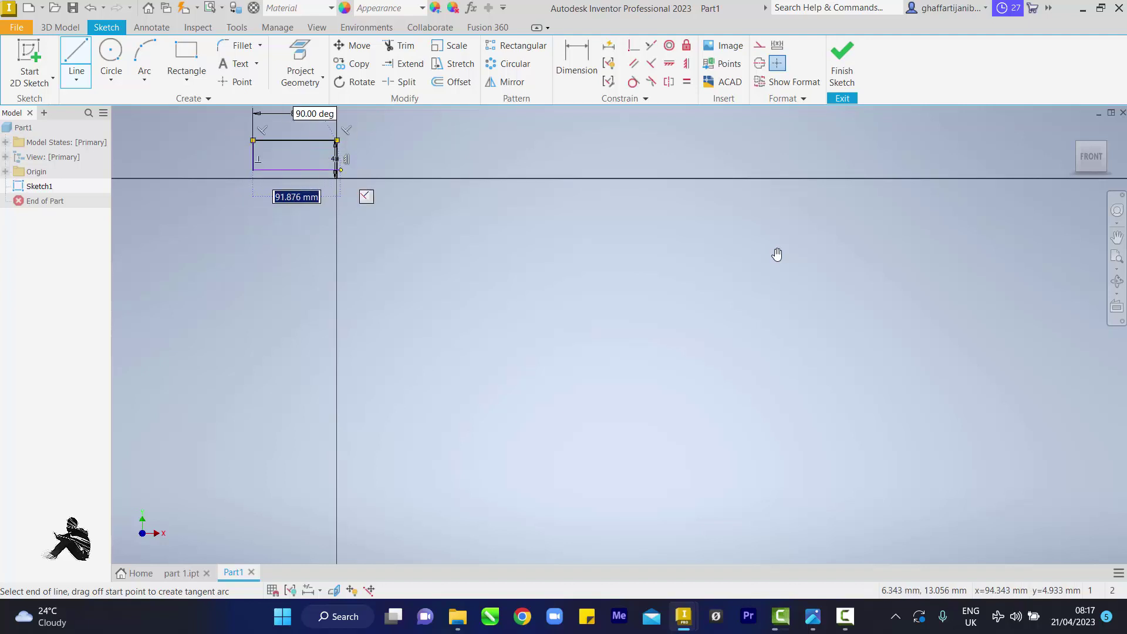
pyautogui.rightClick(311, 223)
pyautogui.click(357, 224)
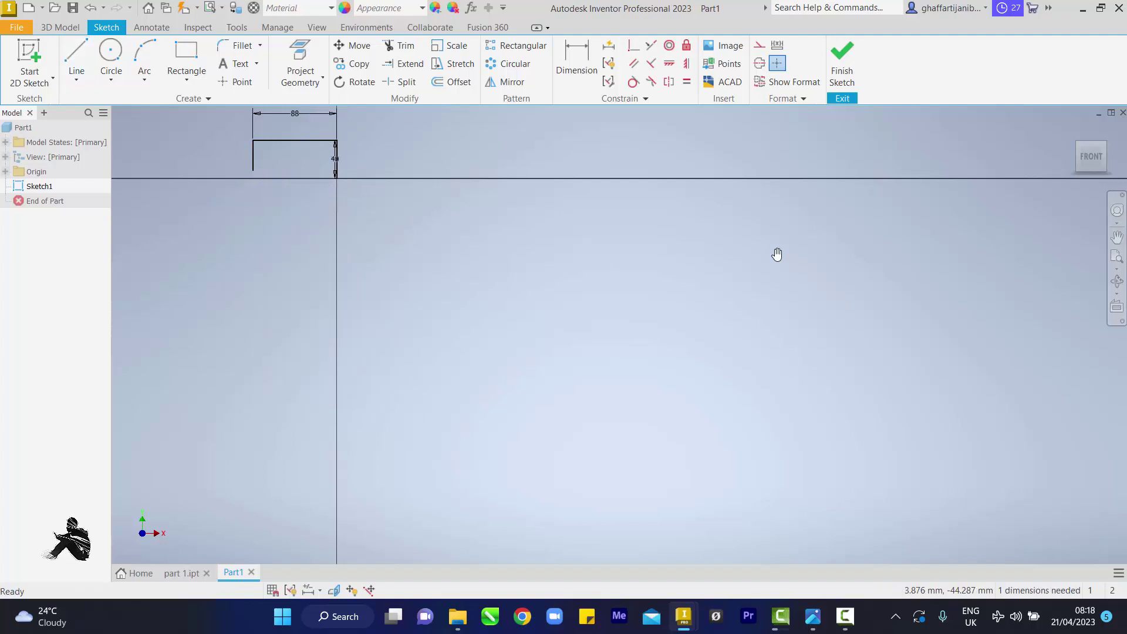
# Step: Draw a sloped line from the origin up to the left, crossing and extending past the profile's left vertical line
pyautogui.press('l')
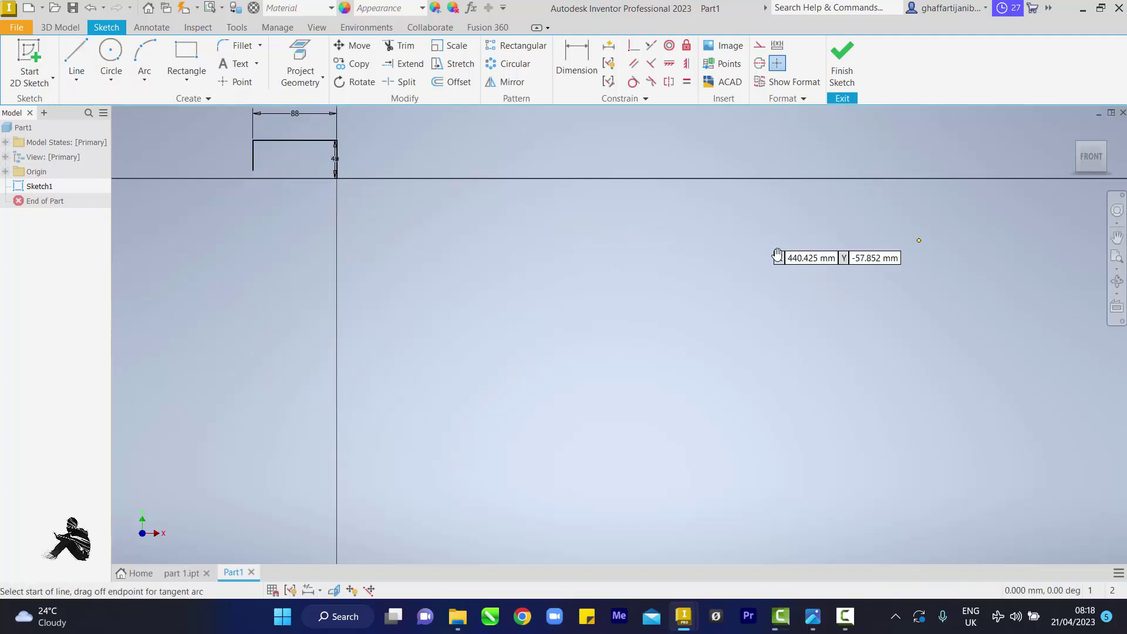
pyautogui.click(1116, 257)
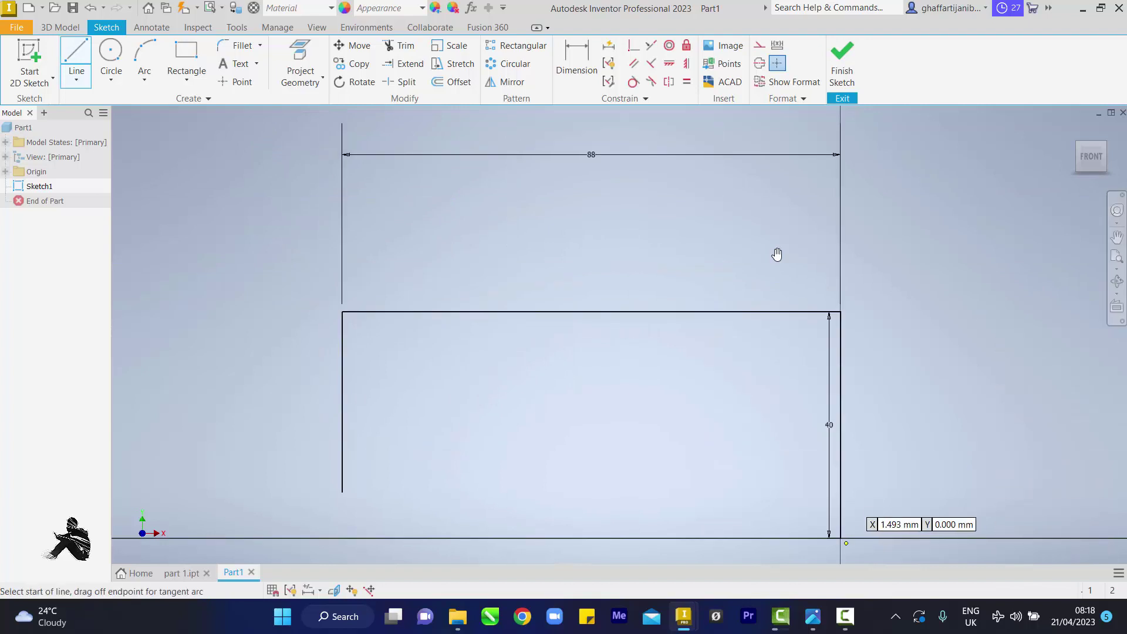
pyautogui.click(841, 538)
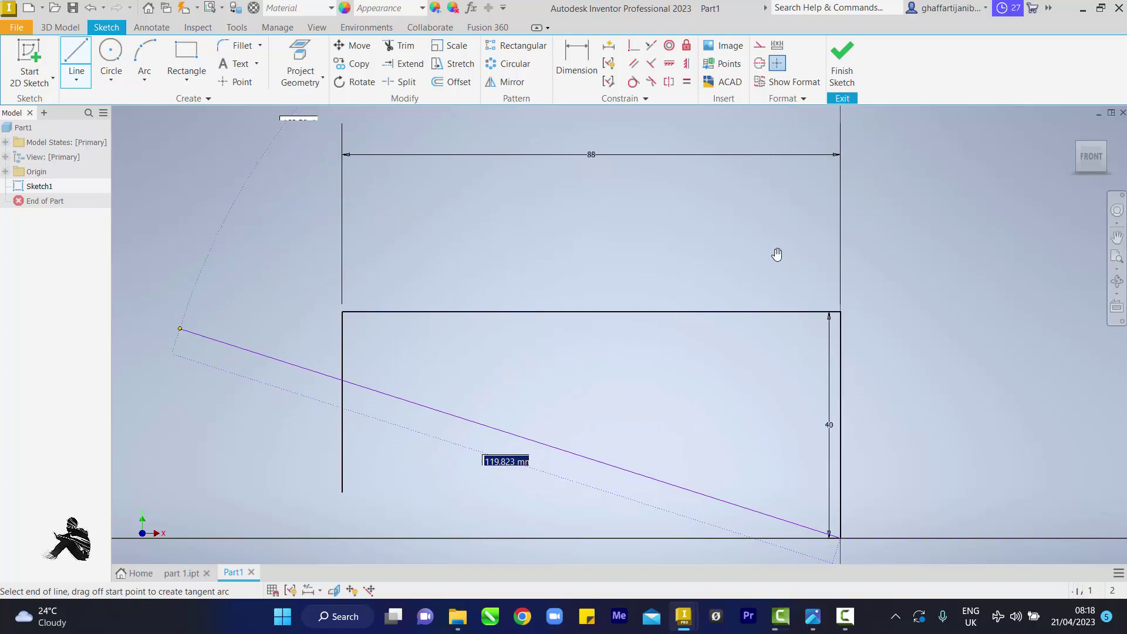
pyautogui.click(163, 323)
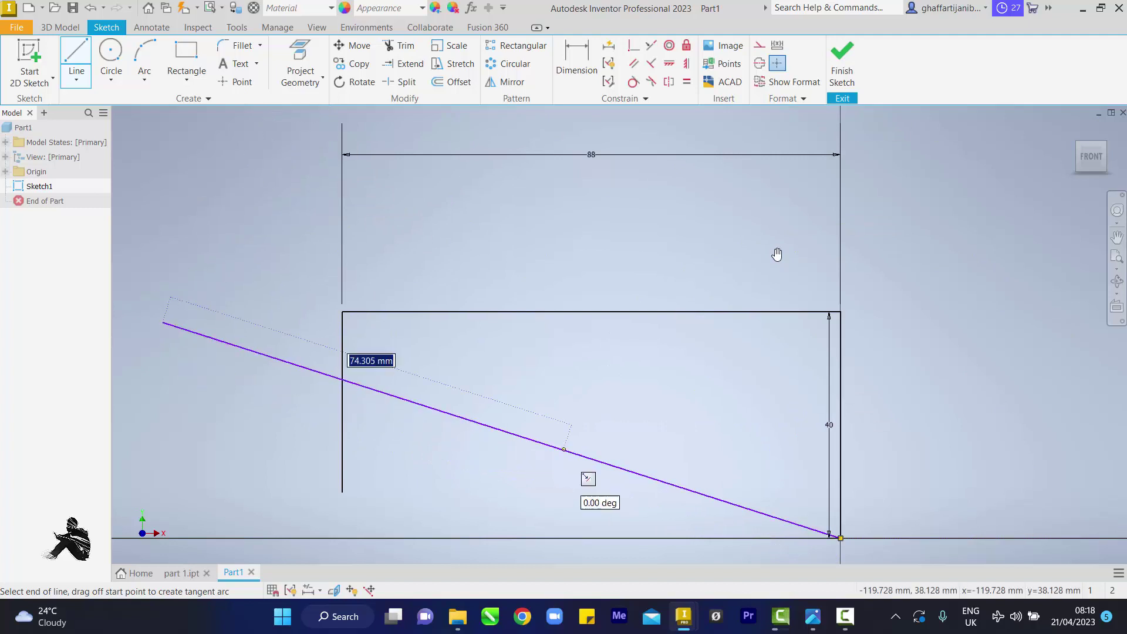
pyautogui.rightClick(648, 430)
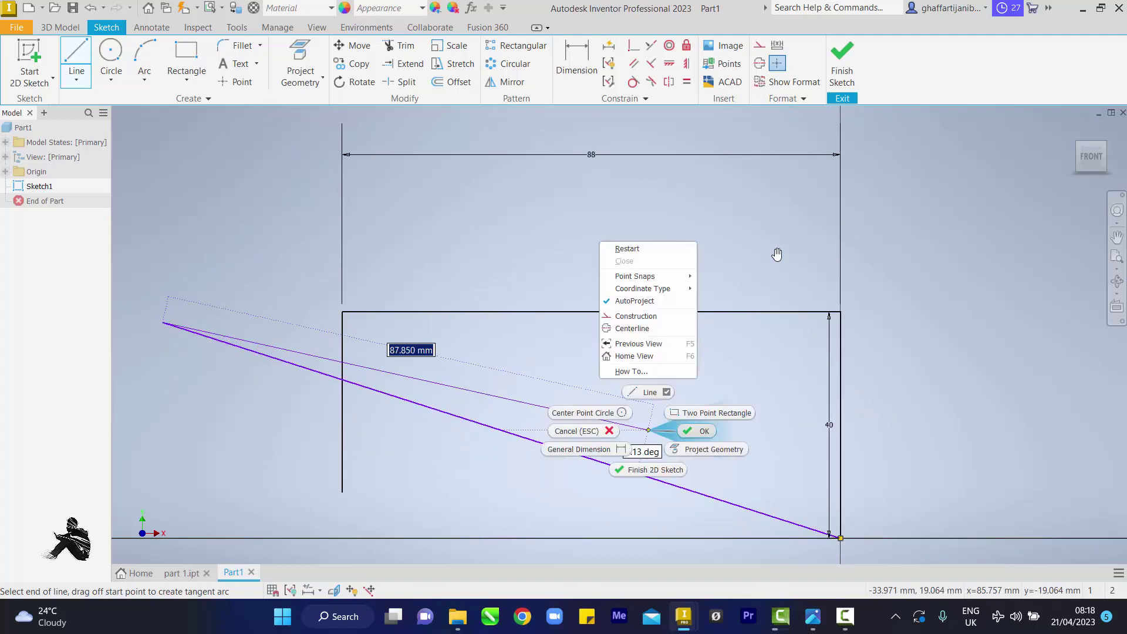
pyautogui.press('Escape')
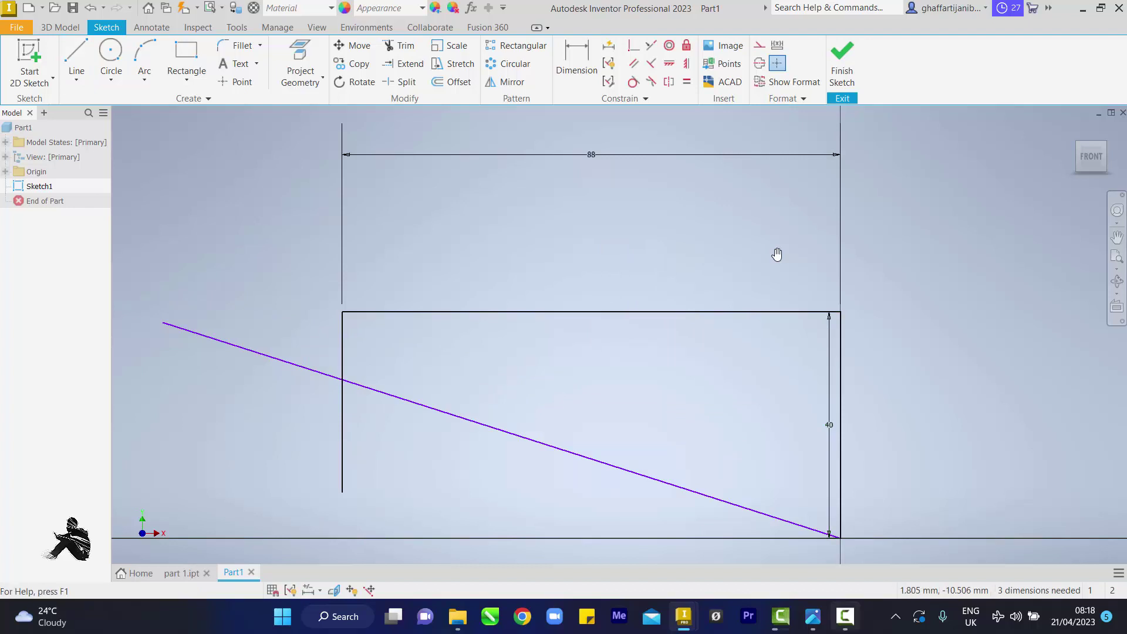
pyautogui.click(845, 617)
pyautogui.click(1066, 542)
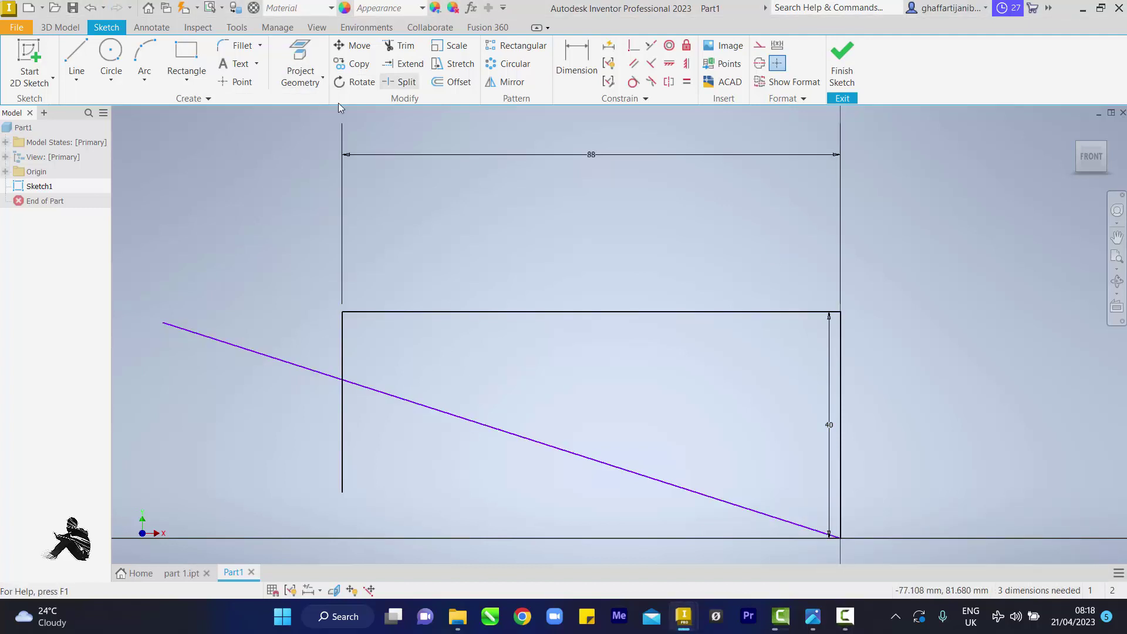
# Step: Dimension the angle between the 88 mm horizontal line and the sloped line as 20 degrees
pyautogui.press('d')
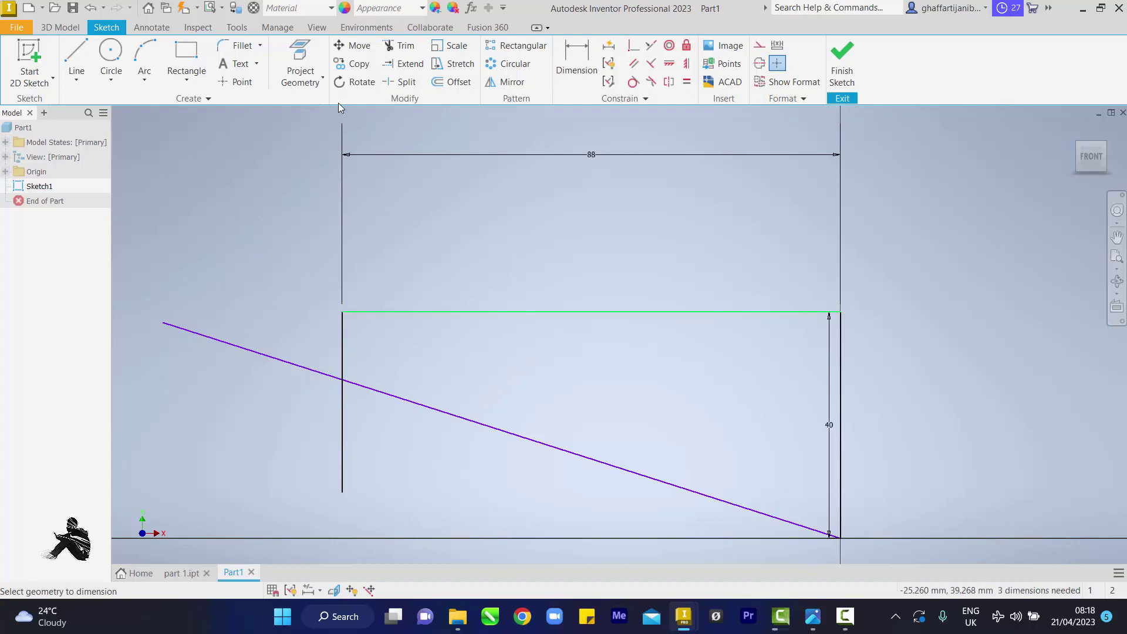
pyautogui.click(694, 311)
pyautogui.click(640, 470)
pyautogui.click(677, 383)
pyautogui.write('20')
pyautogui.press('Return')
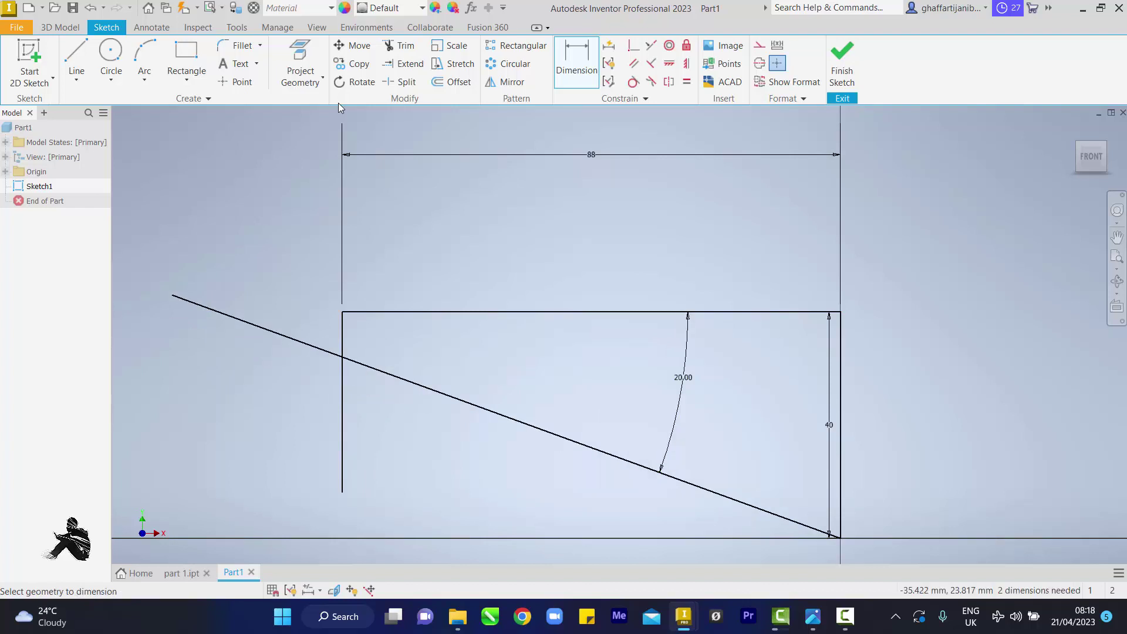
pyautogui.rightClick(296, 276)
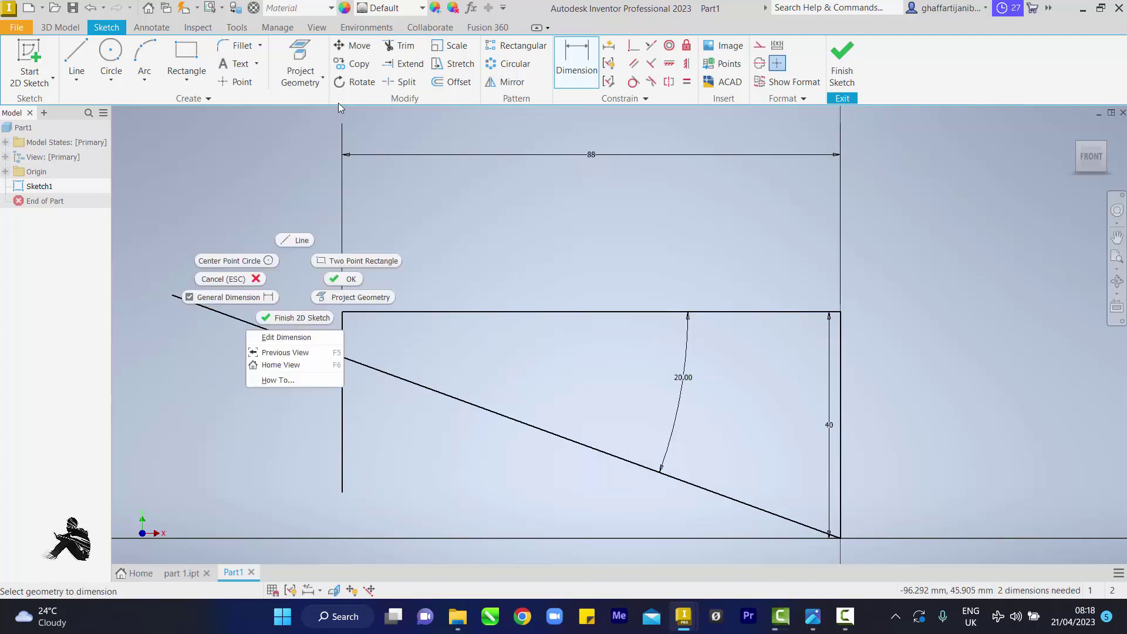
pyautogui.click(343, 276)
# Step: Trim the sloped line's overhang beyond the left vertical line and the part of that vertical line below their intersection
pyautogui.press('x')
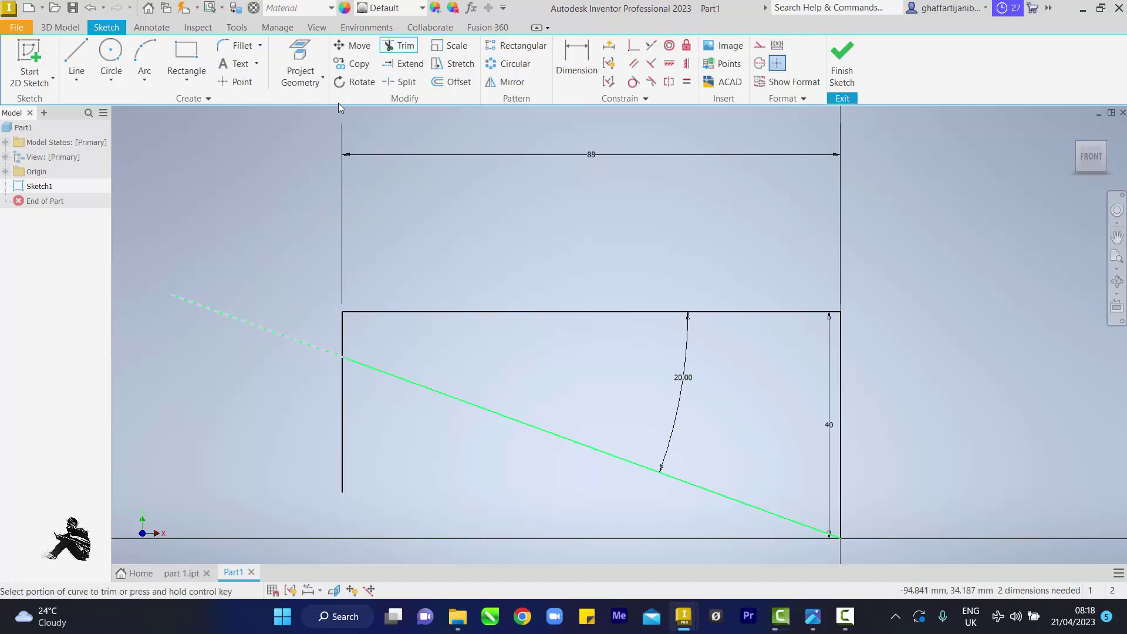
pyautogui.click(304, 343)
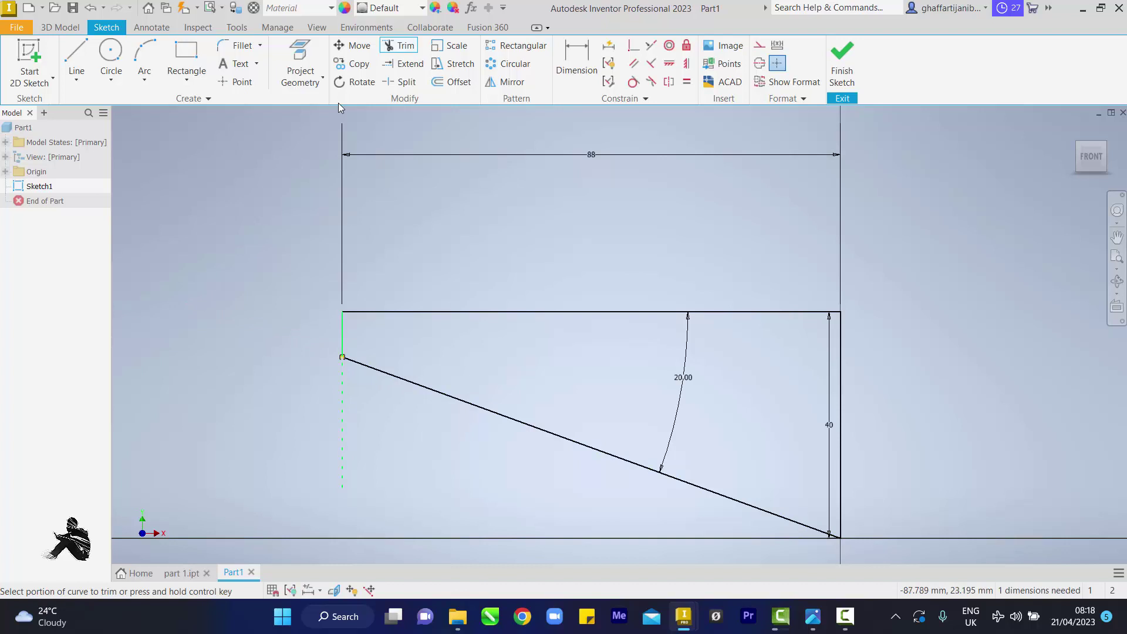
pyautogui.click(342, 423)
pyautogui.rightClick(374, 417)
pyautogui.click(427, 415)
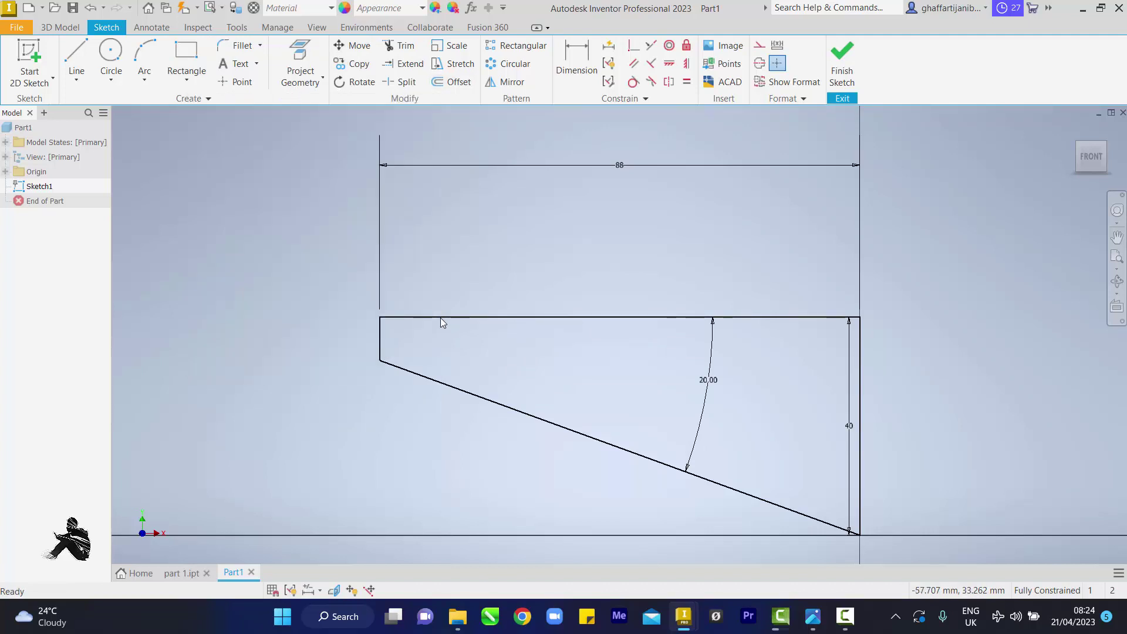
# Step: Add a driven dimension to the short left vertical edge and finish the sketch
pyautogui.press('d')
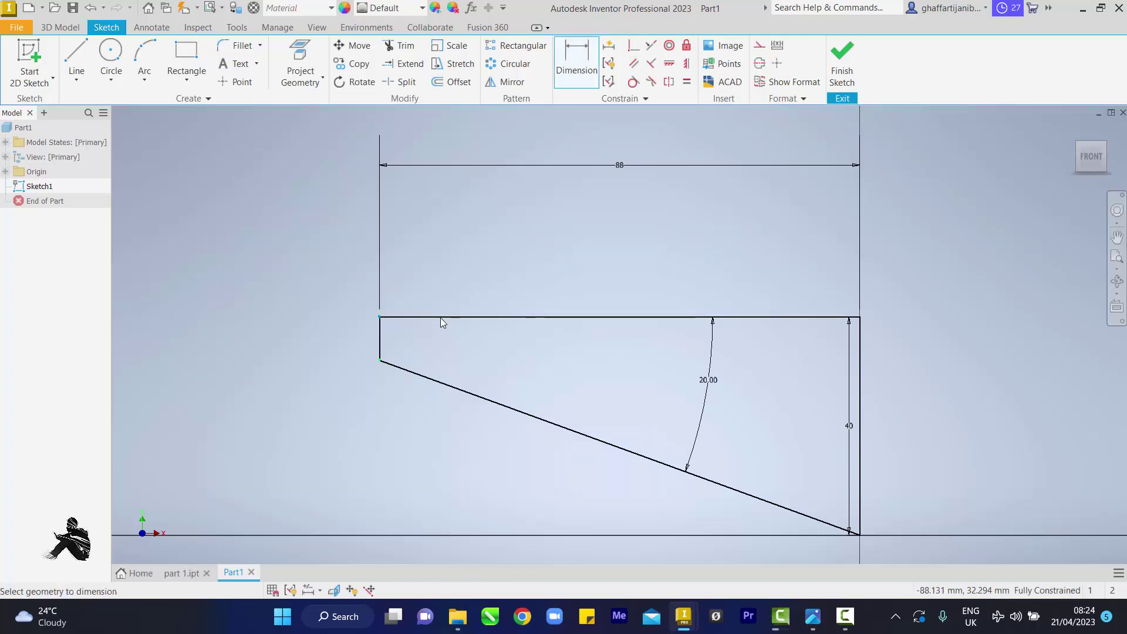
pyautogui.click(379, 355)
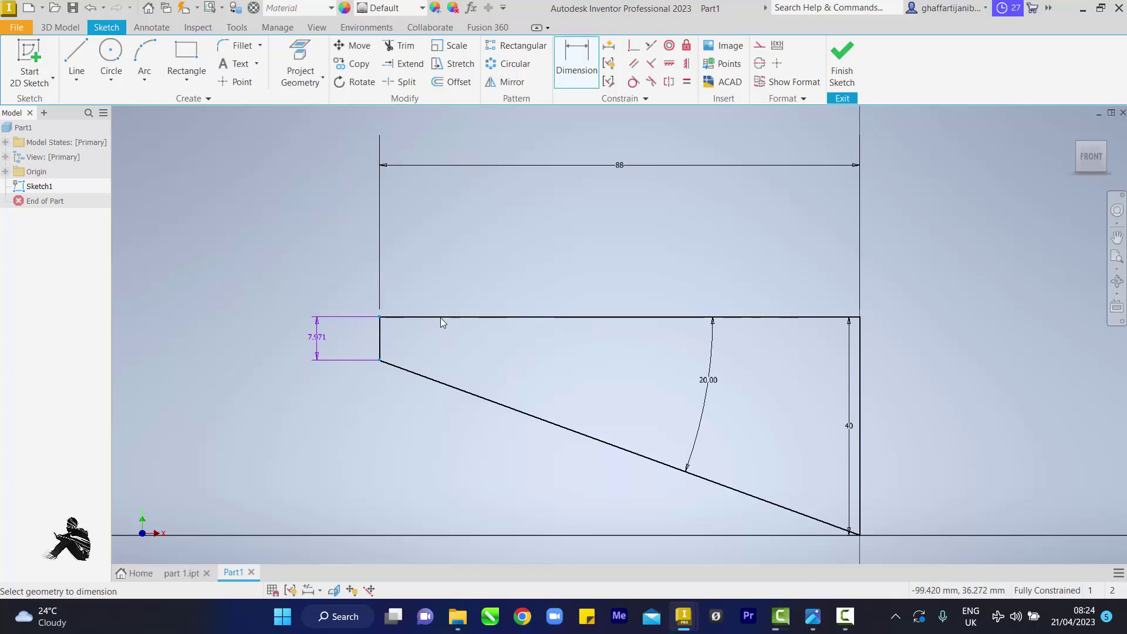
pyautogui.click(317, 337)
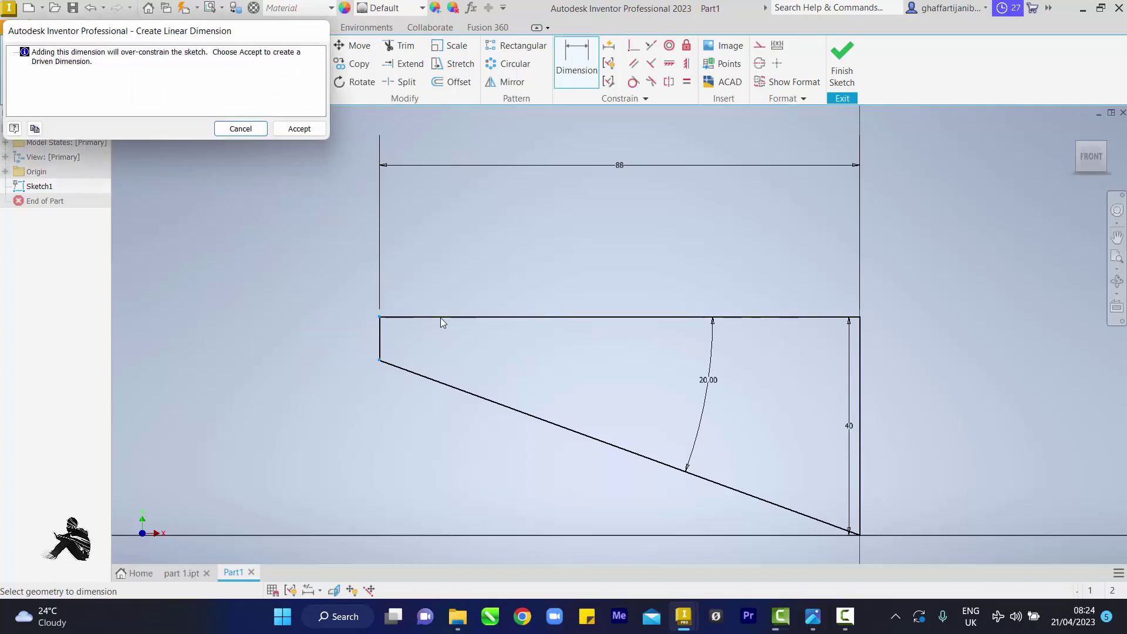
pyautogui.click(299, 129)
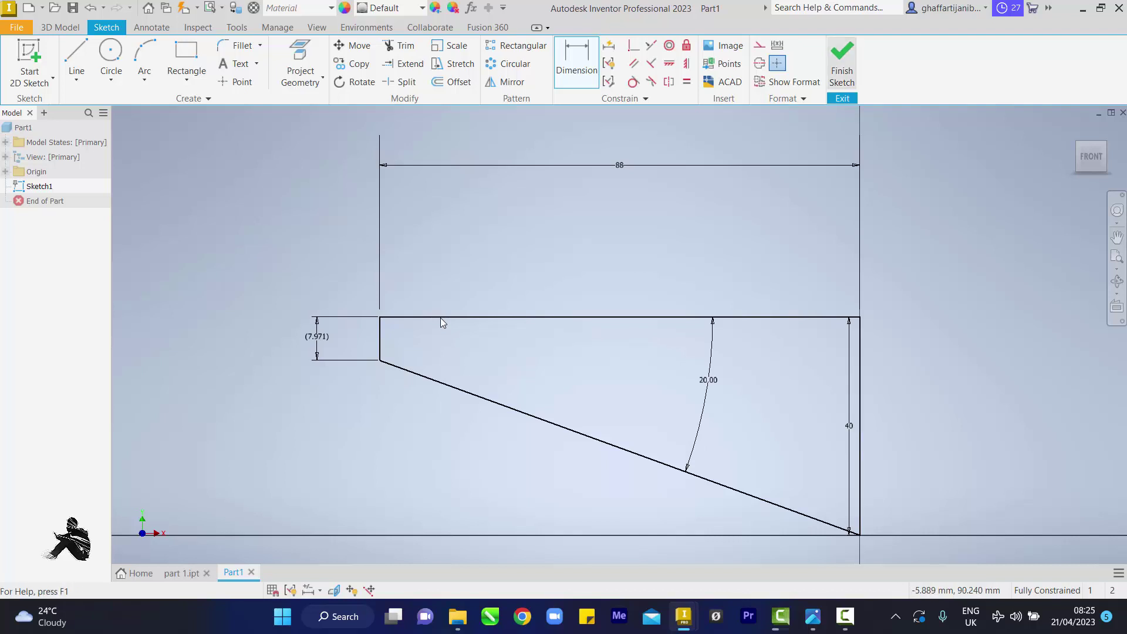
pyautogui.click(841, 64)
pyautogui.hotkey('ctrl', 'Return')
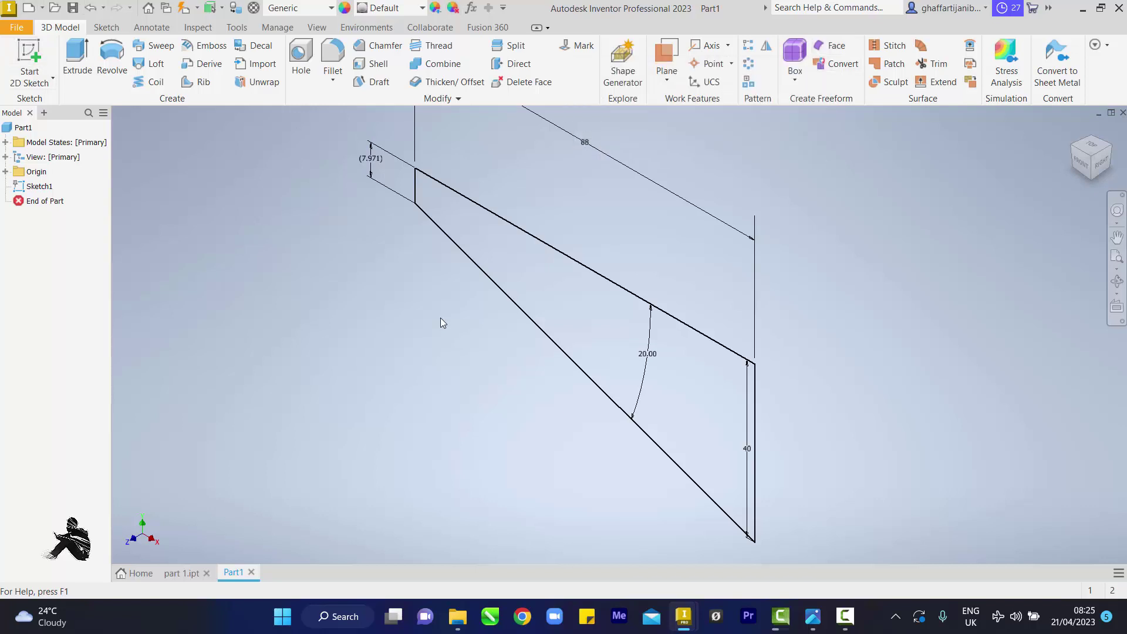
# Step: Extrude the tapered profile into a solid wedge behind the sketch plane
pyautogui.press('e')
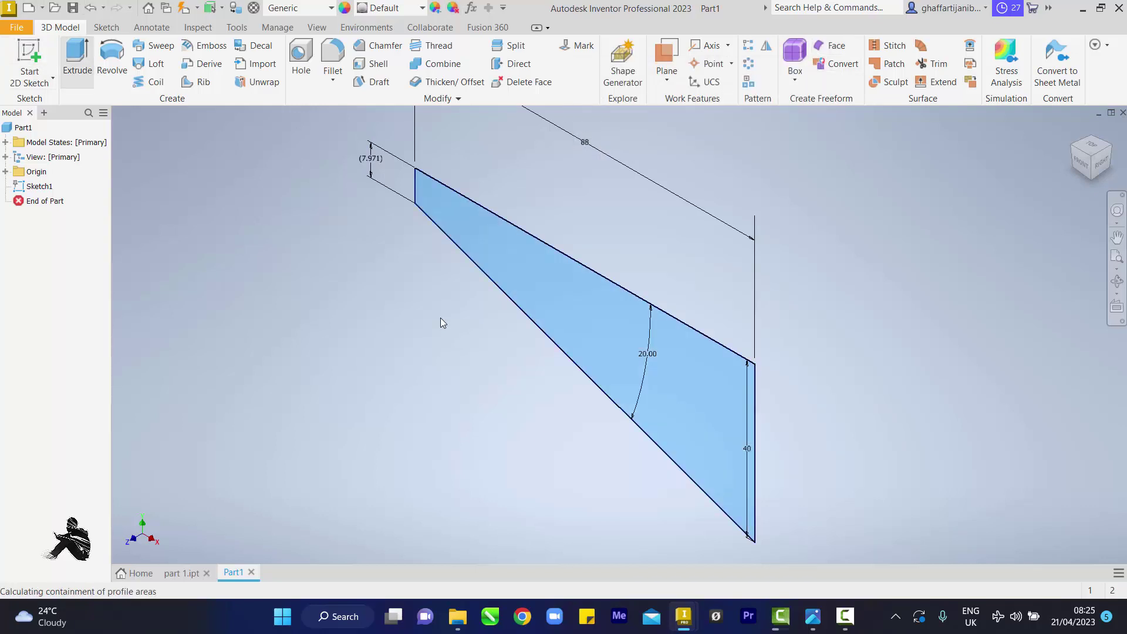
pyautogui.press('f')
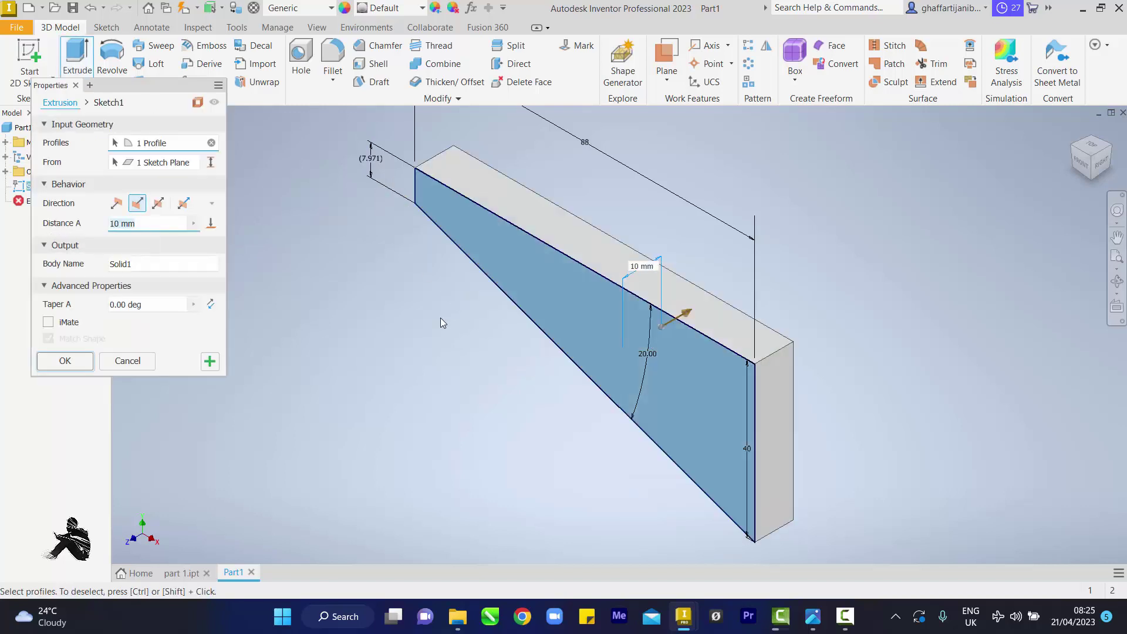
pyautogui.press('Return')
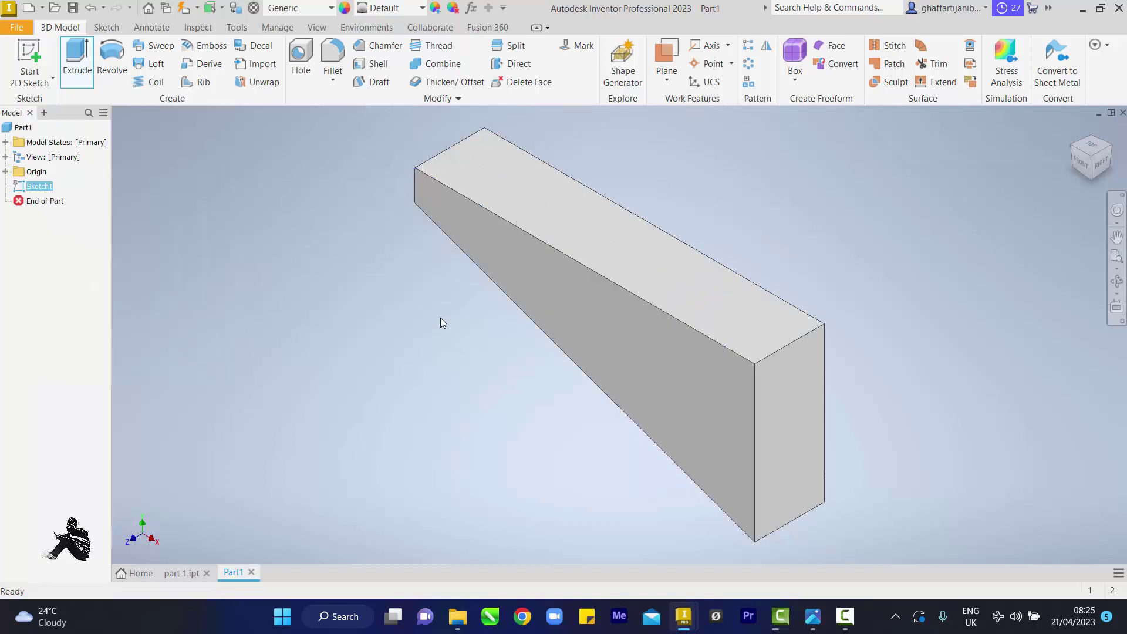
# Step: Start a new sketch on the tall rectangular end face of the wedge
pyautogui.click(790, 390)
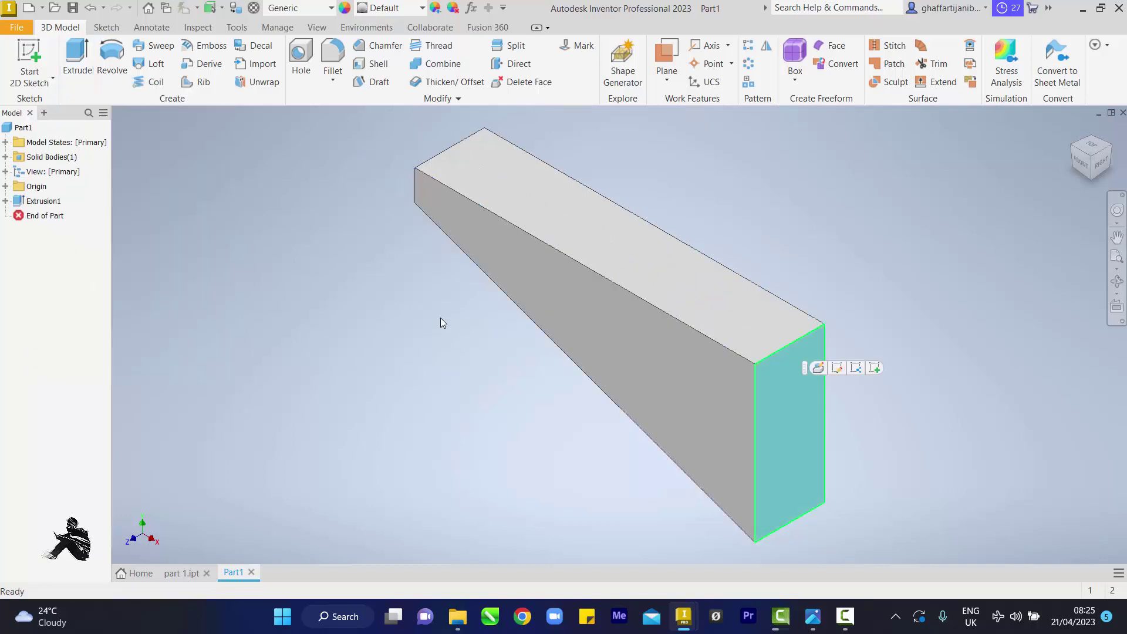
pyautogui.press('s')
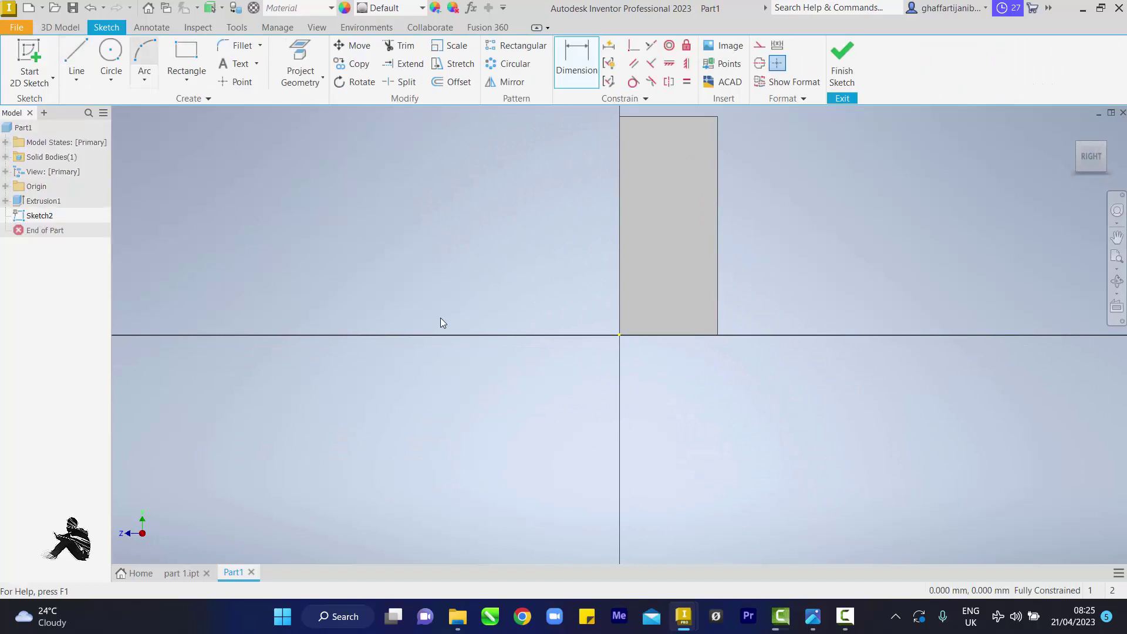
pyautogui.press('l')
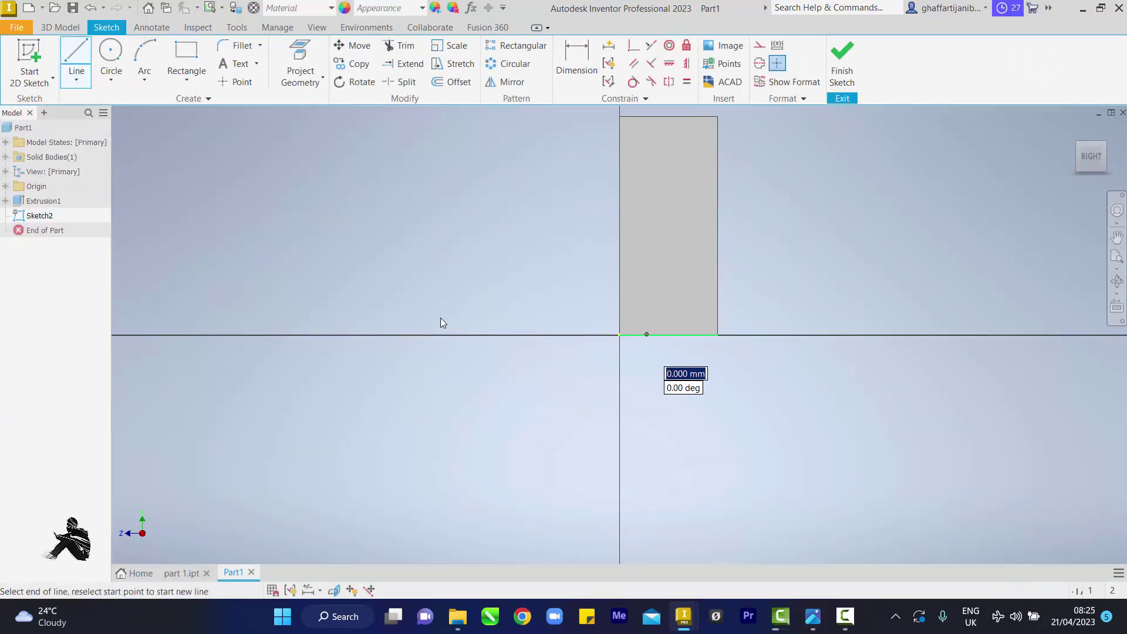
pyautogui.click(646, 334)
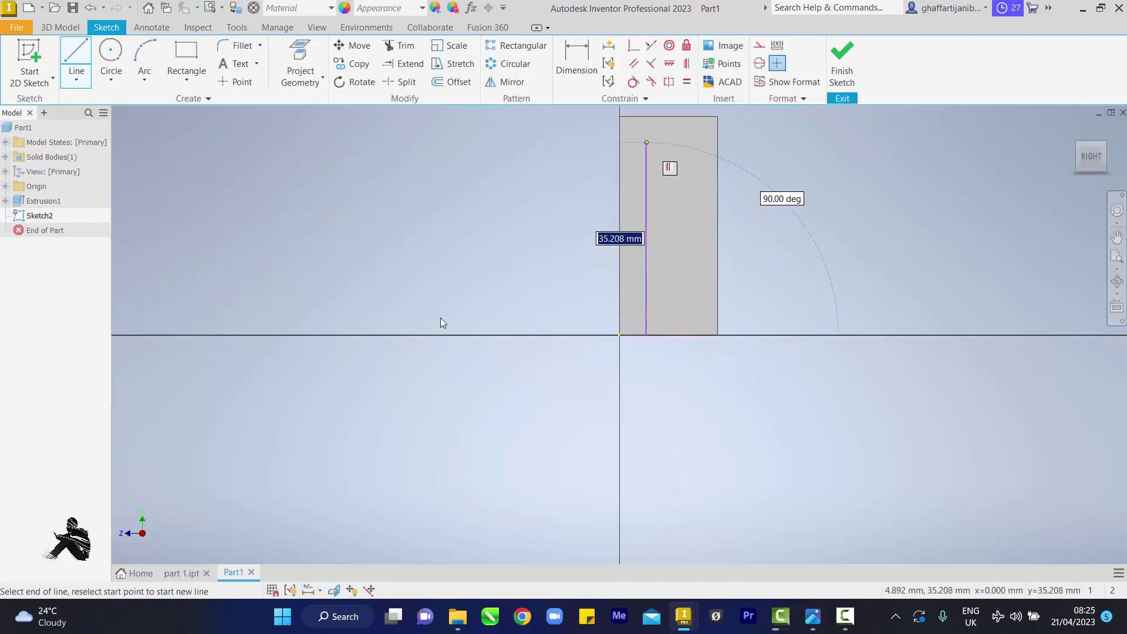
pyautogui.click(646, 142)
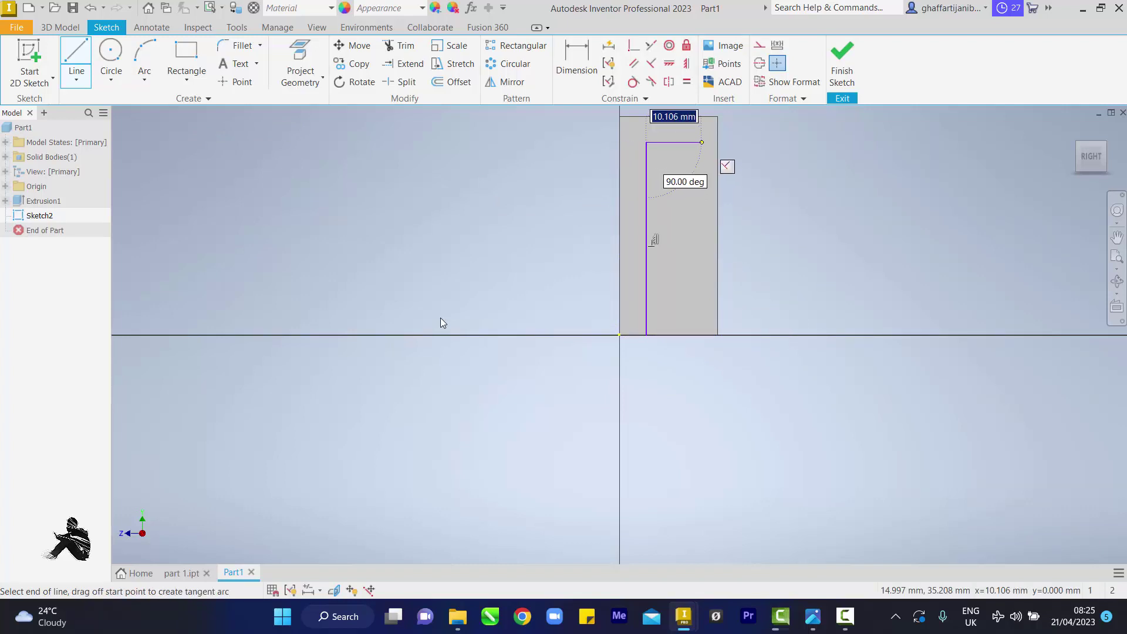
pyautogui.click(701, 142)
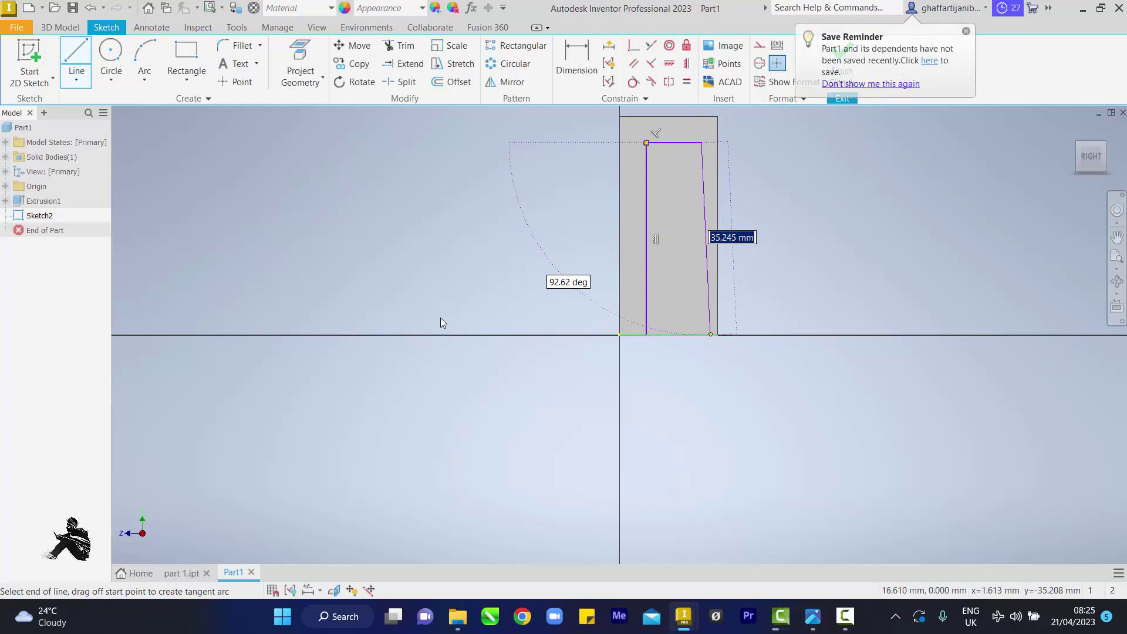
pyautogui.click(702, 330)
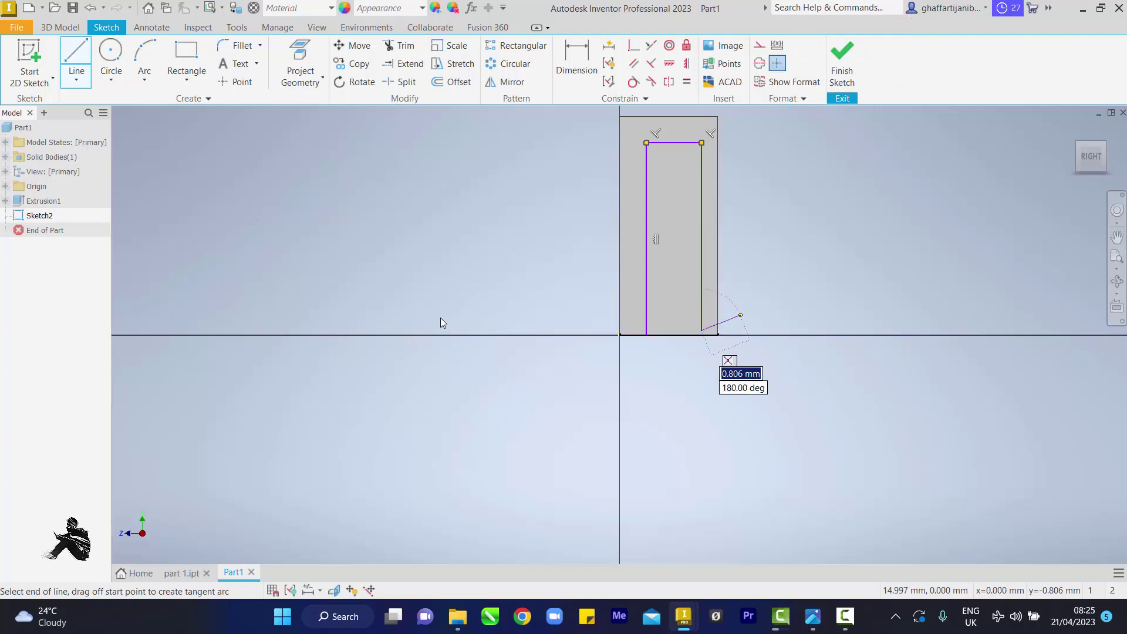
pyautogui.rightClick(786, 281)
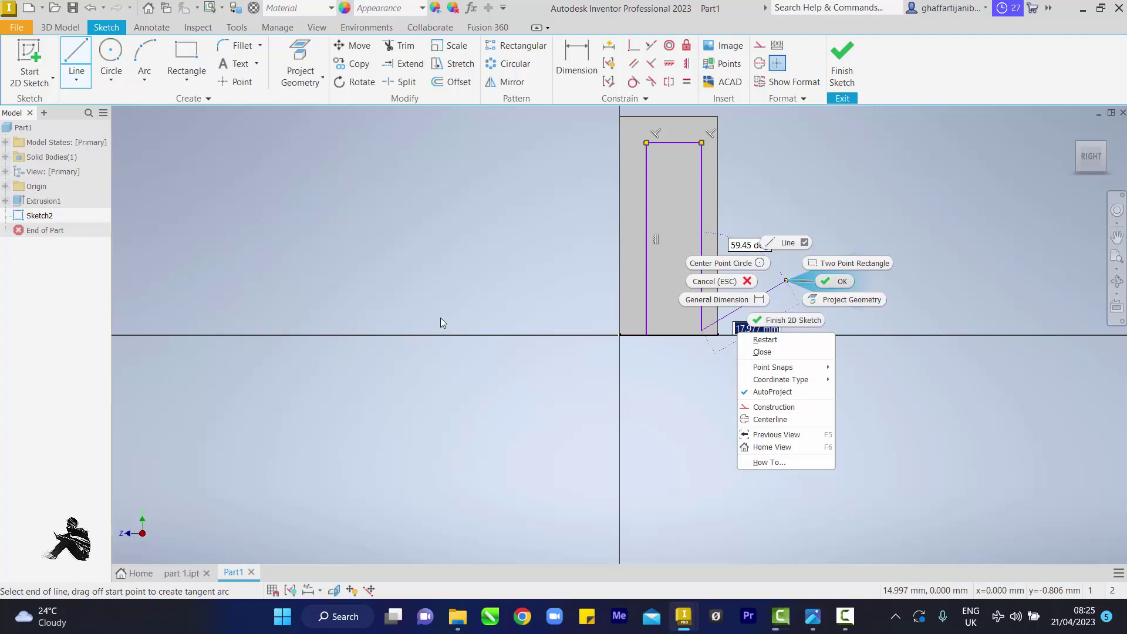
pyautogui.press('Escape')
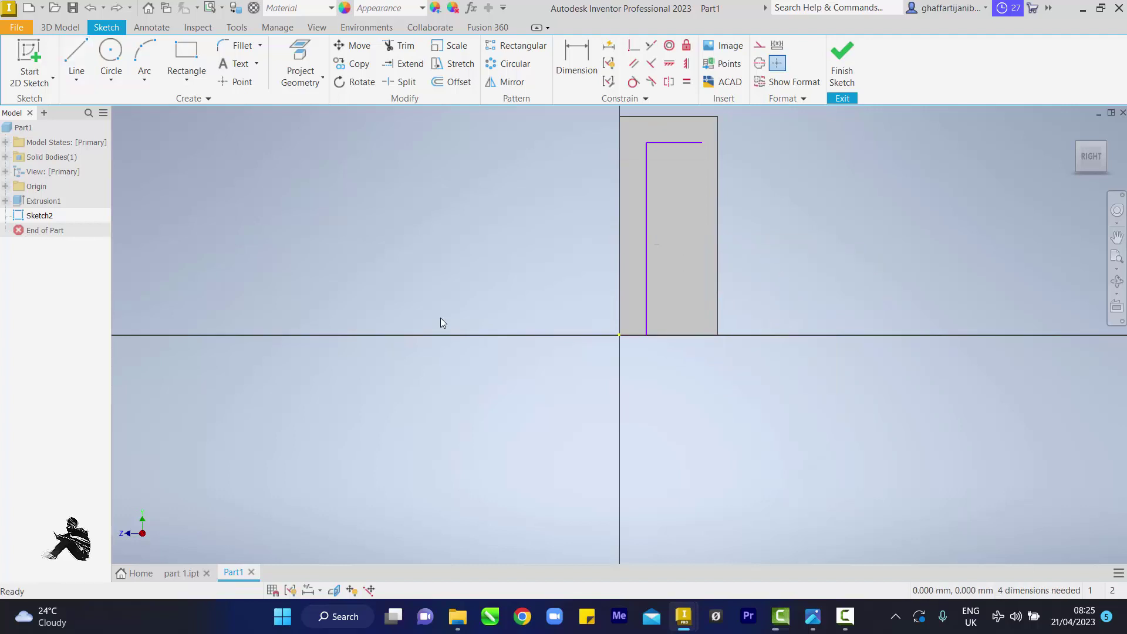
pyautogui.press('l')
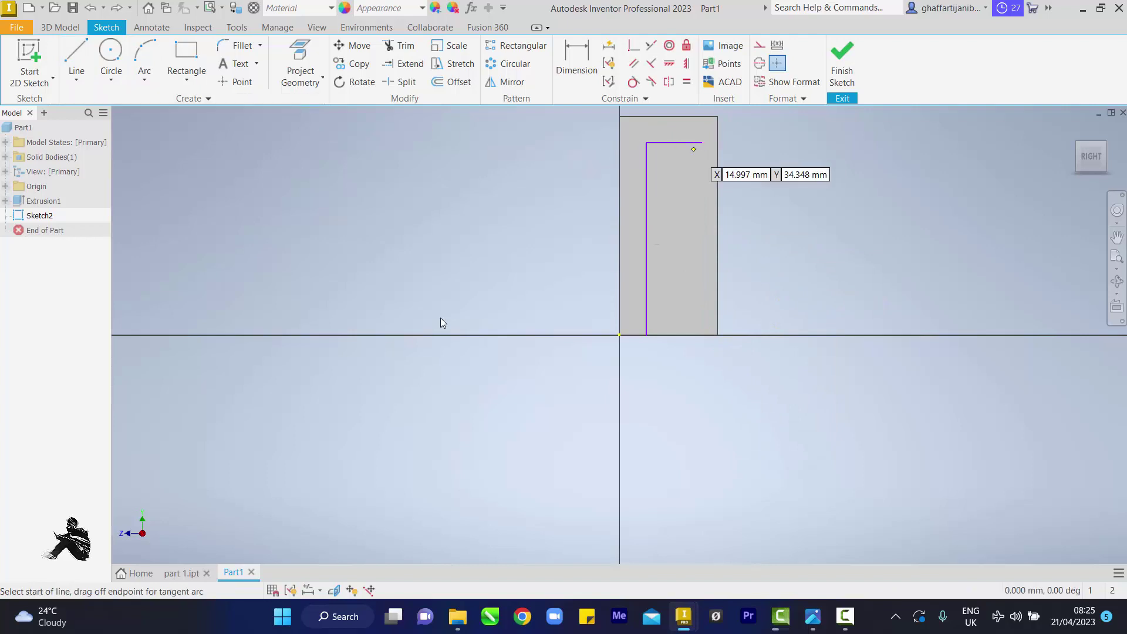
pyautogui.hotkey('ctrl', 'z')
pyautogui.hotkey('ctrl', 'z')
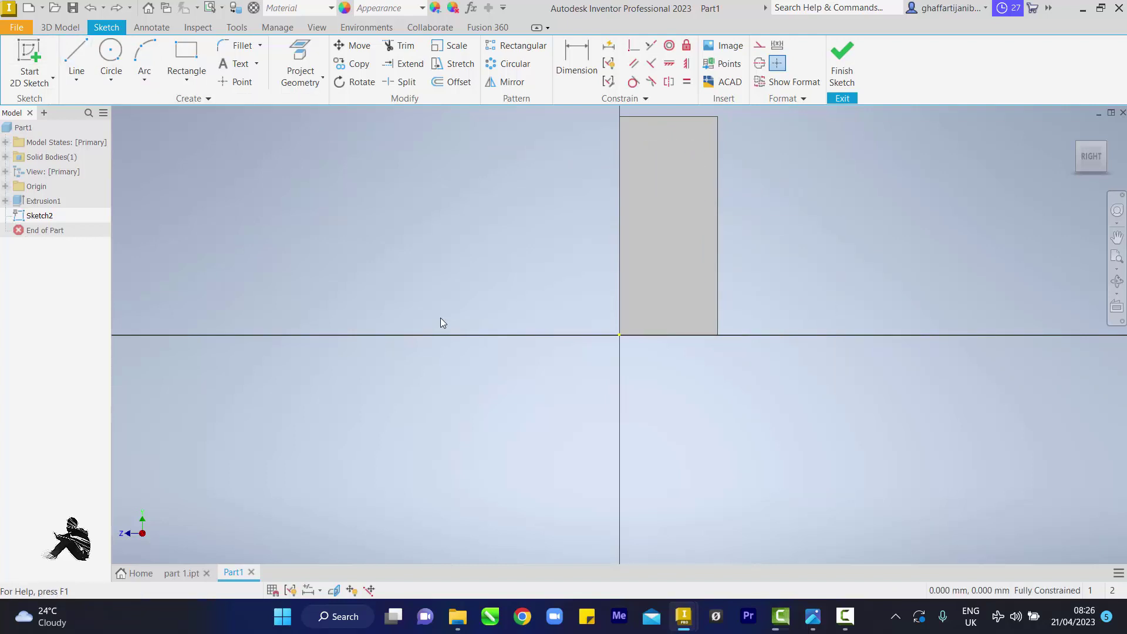
pyautogui.press('l')
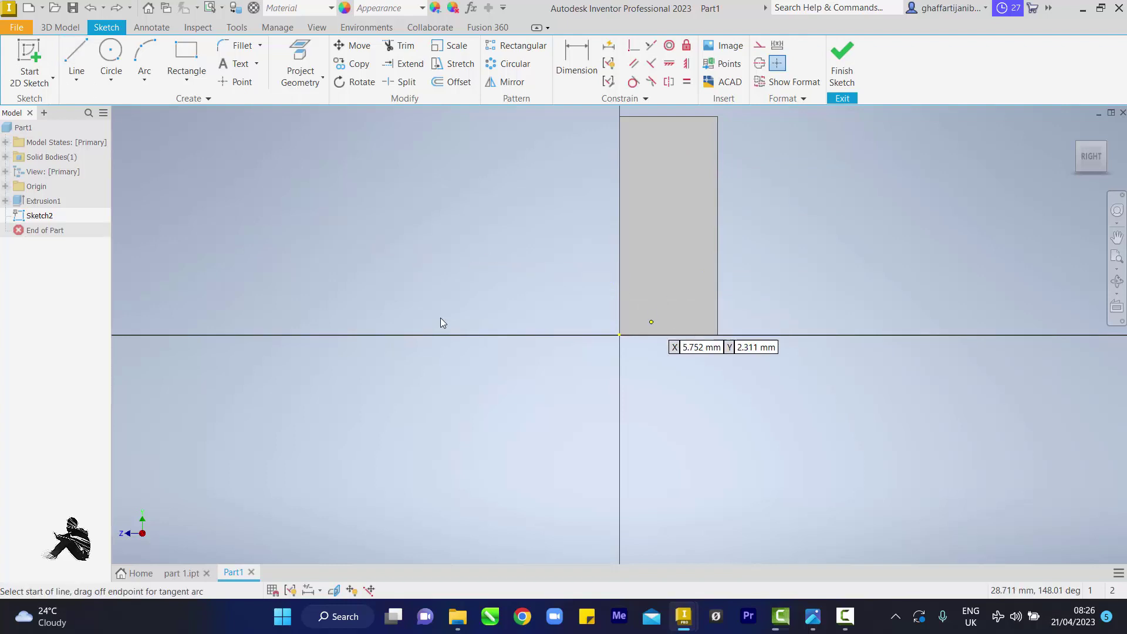
pyautogui.click(644, 335)
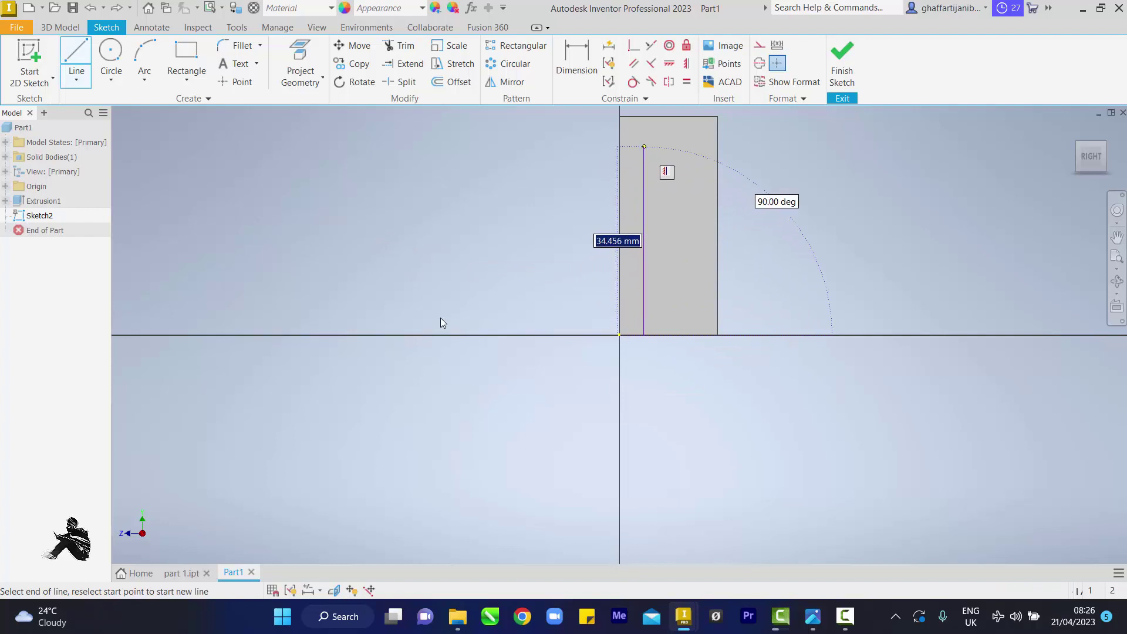
pyautogui.press('Return')
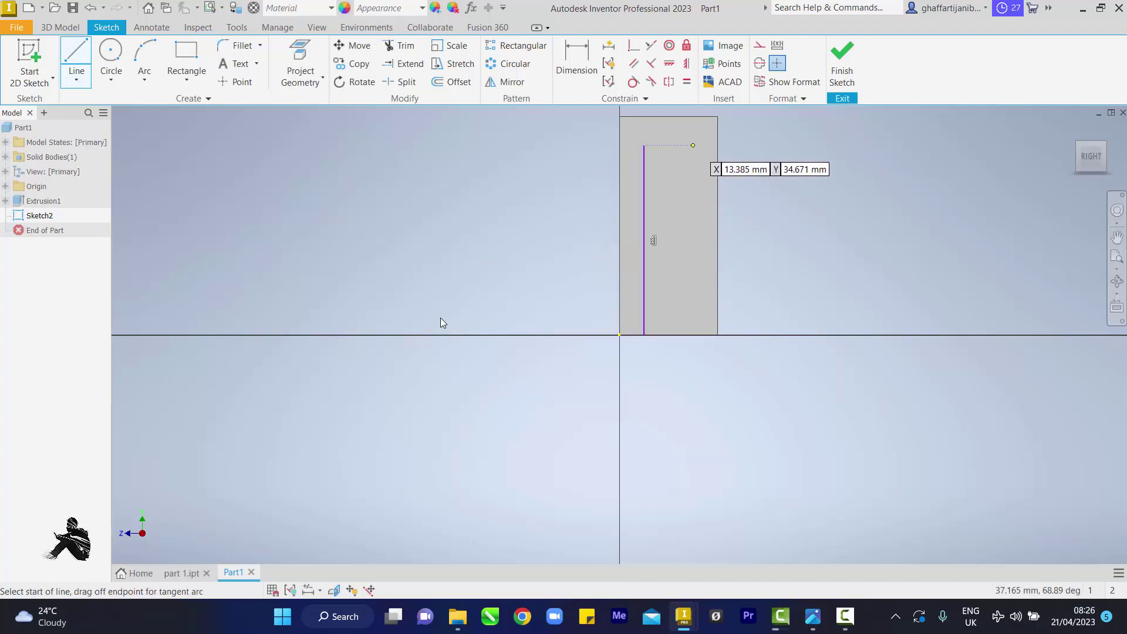
pyautogui.press('Return')
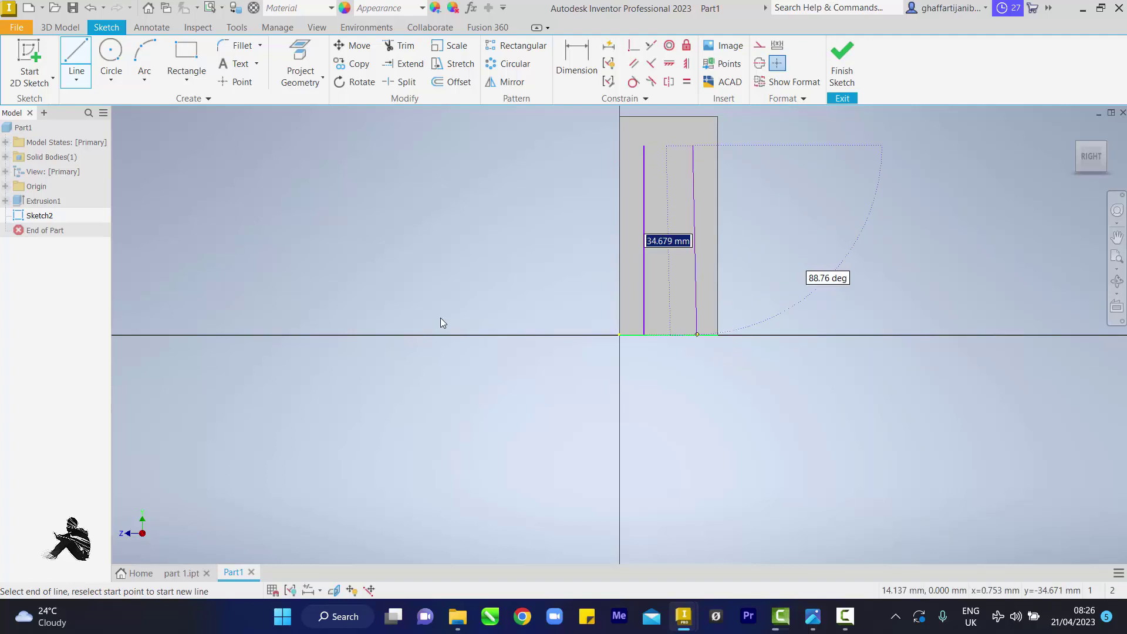
pyautogui.click(692, 334)
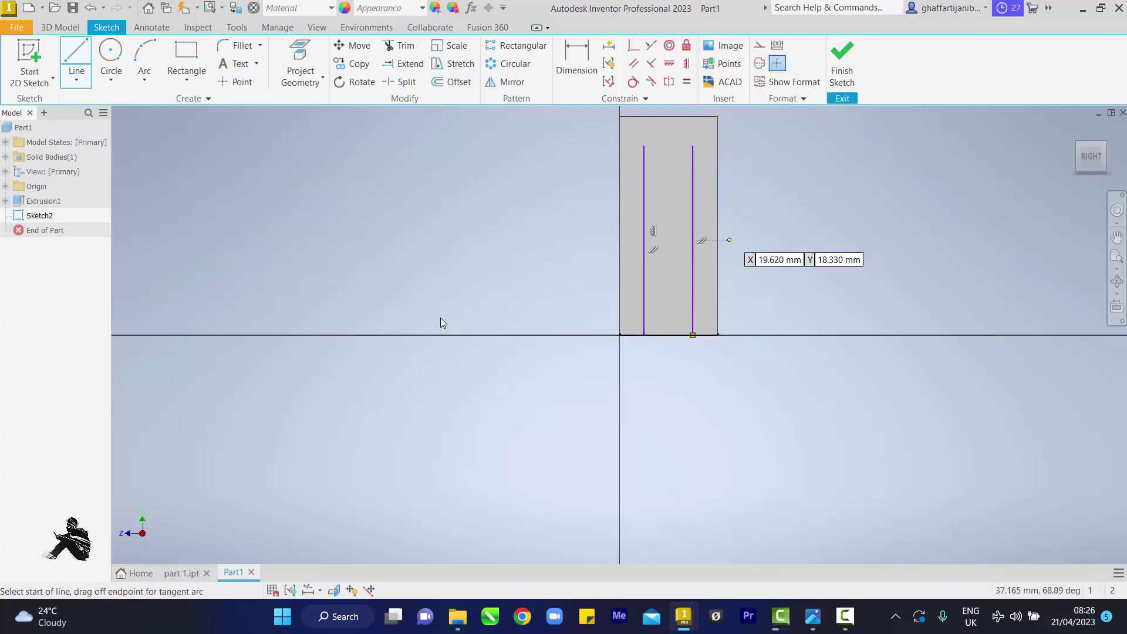
pyautogui.hotkey('ctrl', 'z')
pyautogui.hotkey('ctrl', 'z')
# Step: Sketch a three-sided slot outline about 9 mm wide and 33 mm high, rising from the end face's bottom edge
pyautogui.press('l')
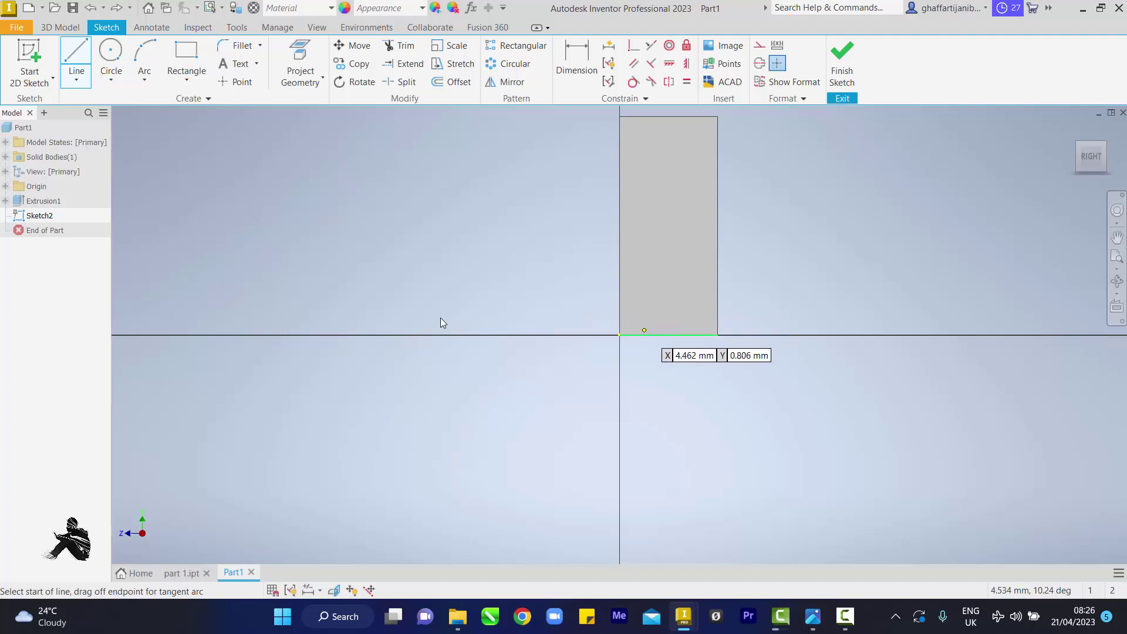
pyautogui.click(644, 334)
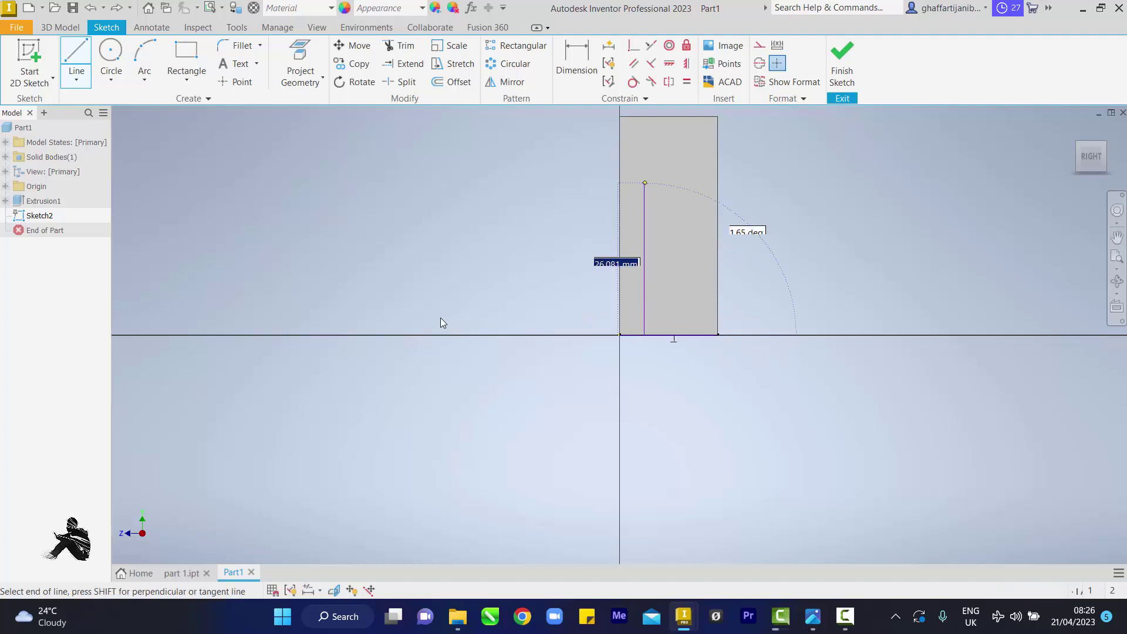
pyautogui.click(645, 157)
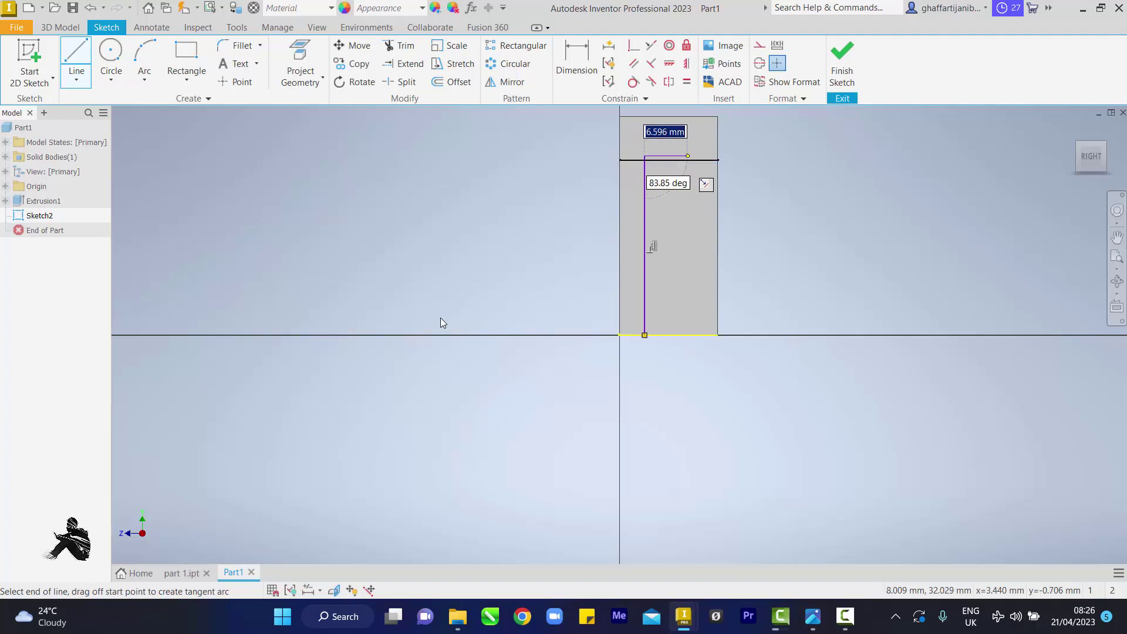
pyautogui.press('Return')
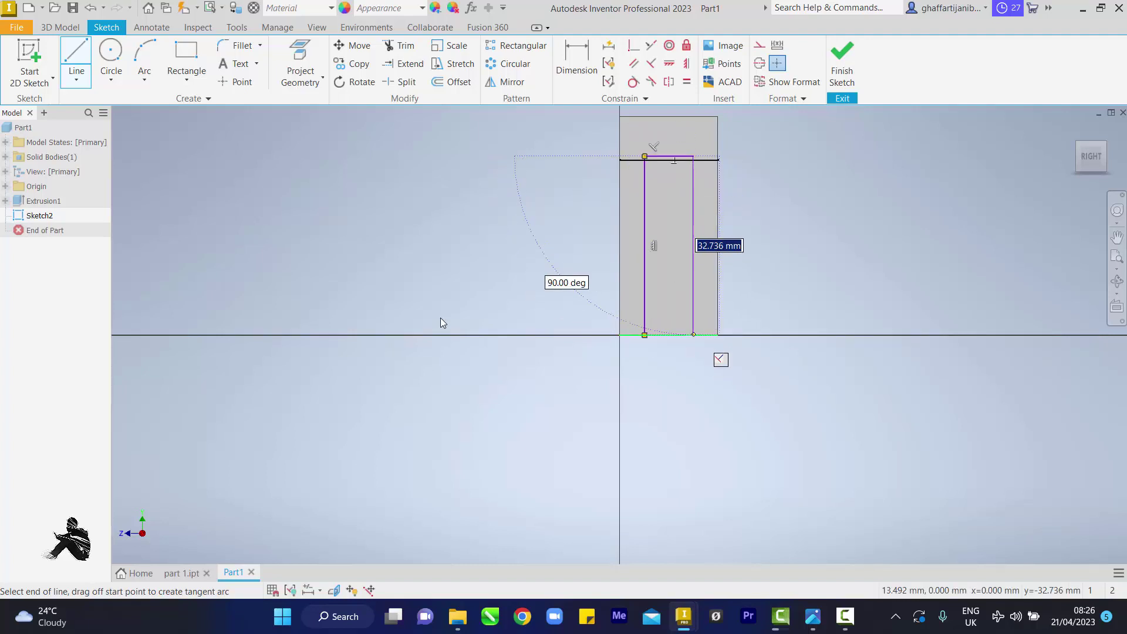
pyautogui.click(693, 334)
pyautogui.rightClick(687, 442)
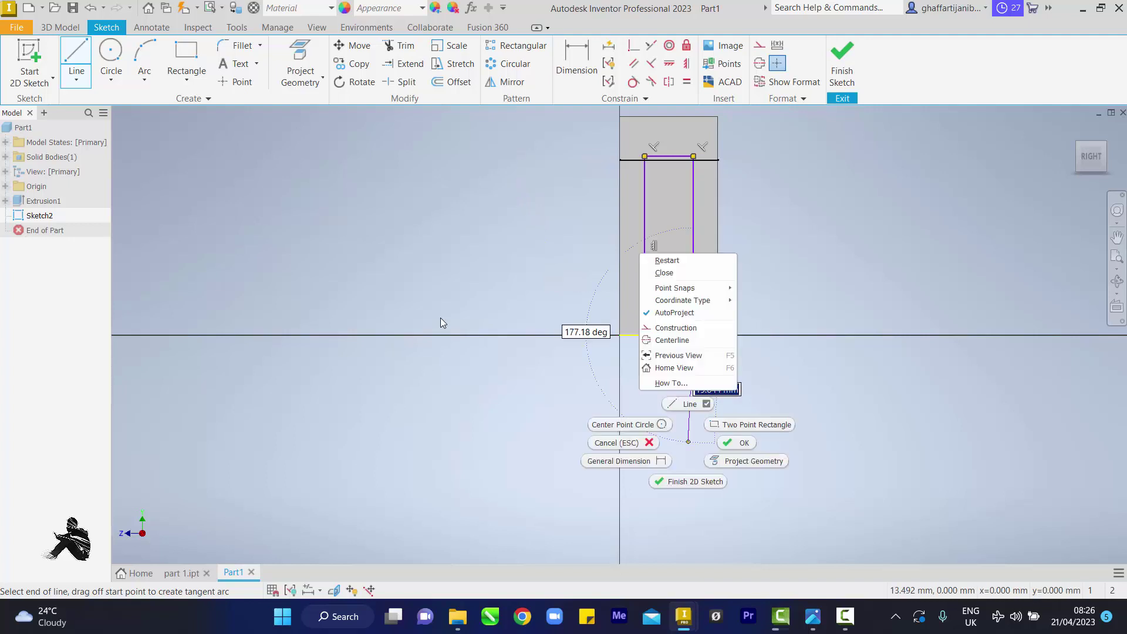
pyautogui.click(736, 443)
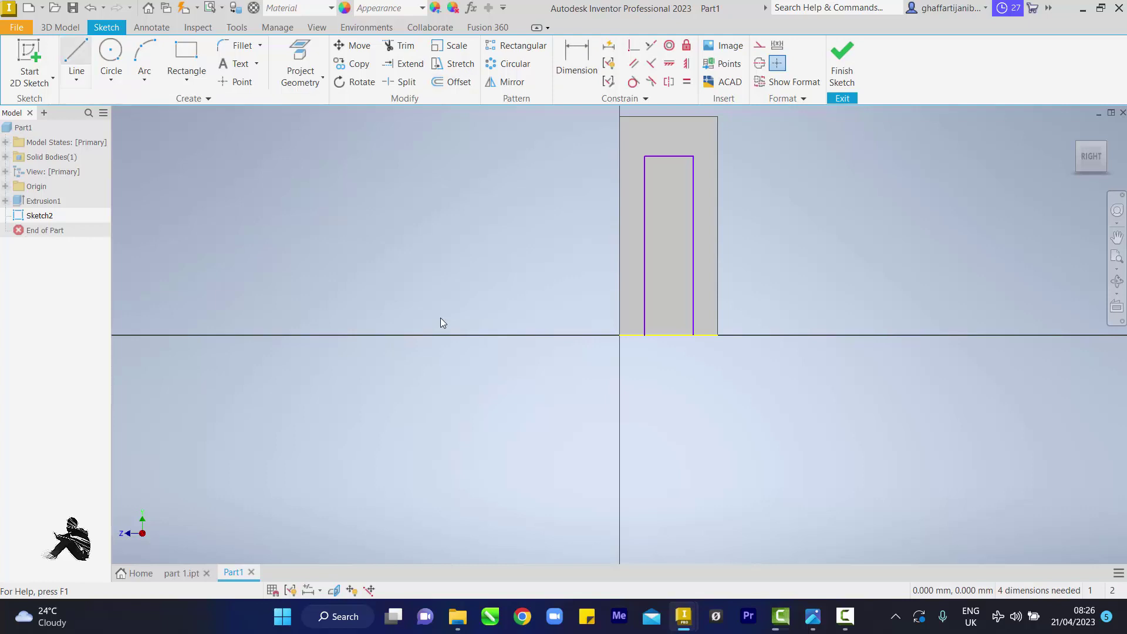
# Step: Draw a 40 mm vertical construction line down the middle of the end face, starting at X 9 mm, Y 40 mm
pyautogui.press('l')
pyautogui.press('Escape')
pyautogui.write('l')
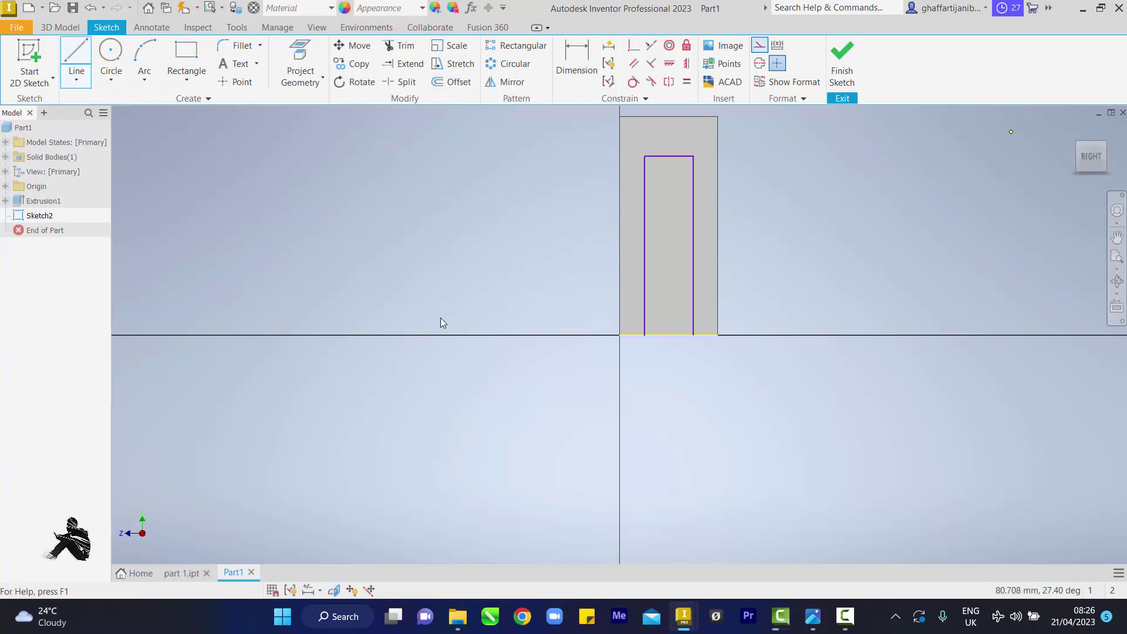
pyautogui.write('9')
pyautogui.press('Tab')
pyautogui.write('40')
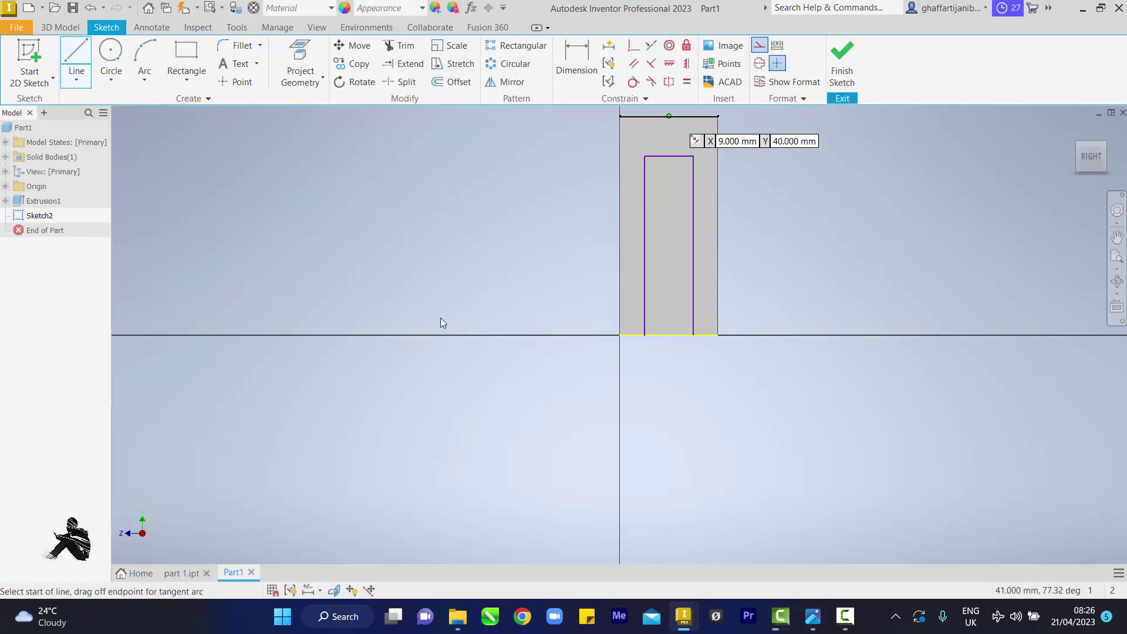
pyautogui.press('Return')
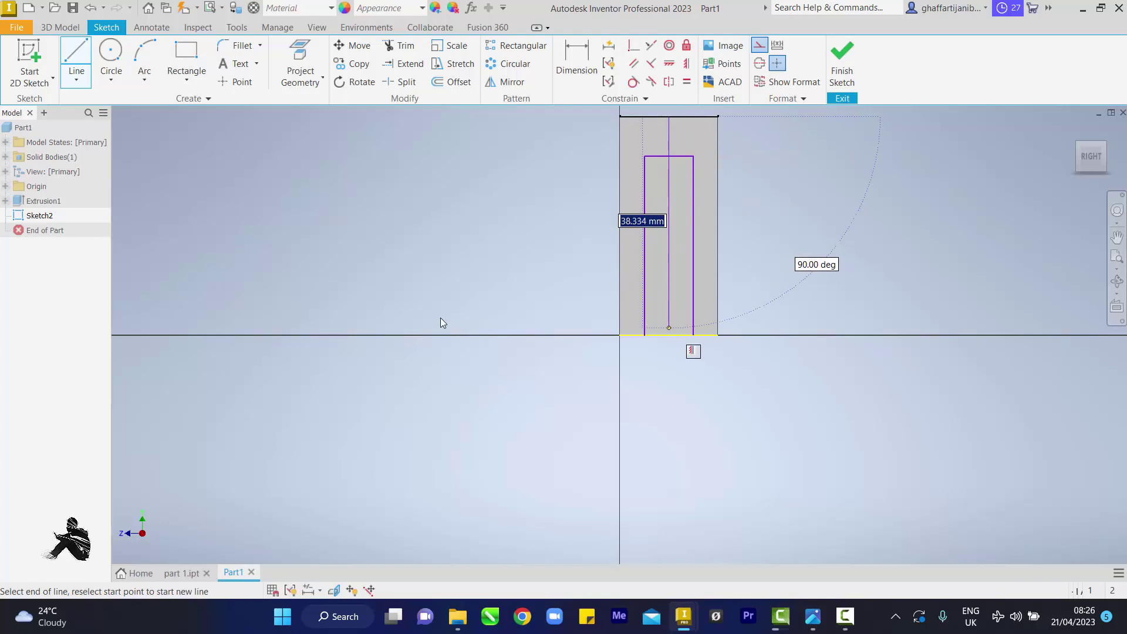
pyautogui.write('40')
pyautogui.press('Return')
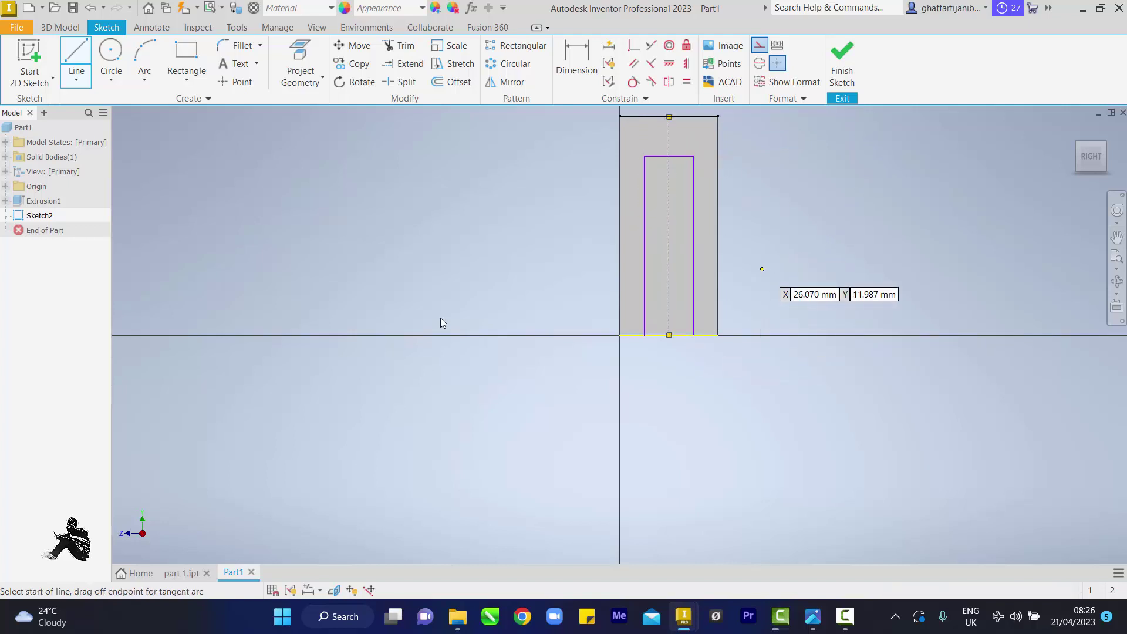
pyautogui.rightClick(762, 269)
pyautogui.click(812, 269)
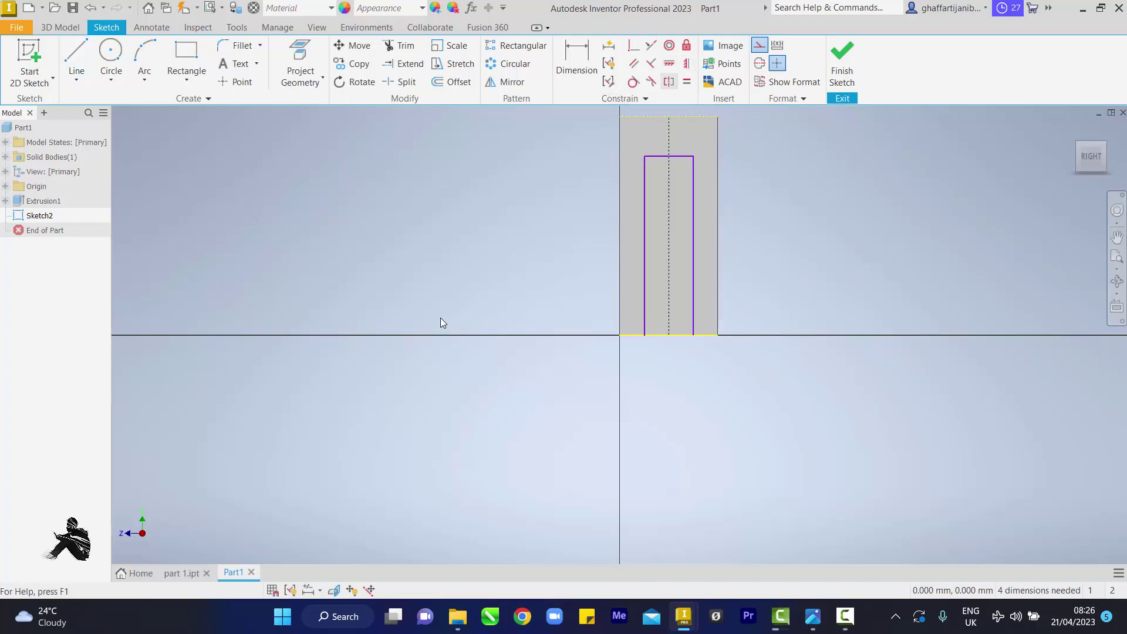
# Step: Dimension the distance between the slot outline's two vertical lines as 5 mm
pyautogui.press('d')
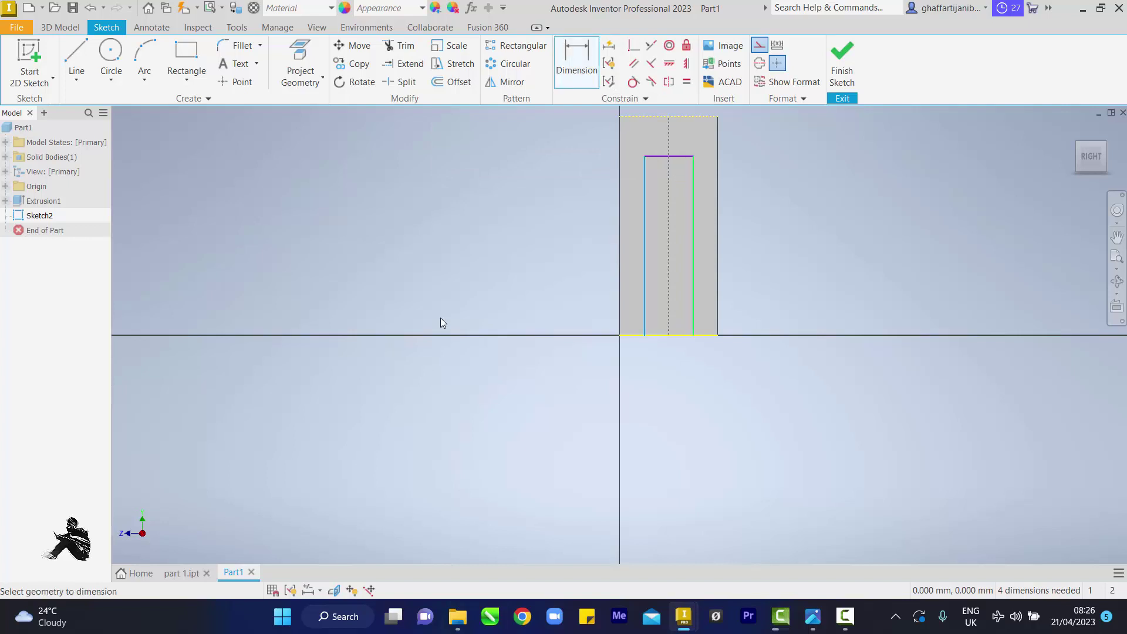
pyautogui.click(694, 222)
pyautogui.click(671, 388)
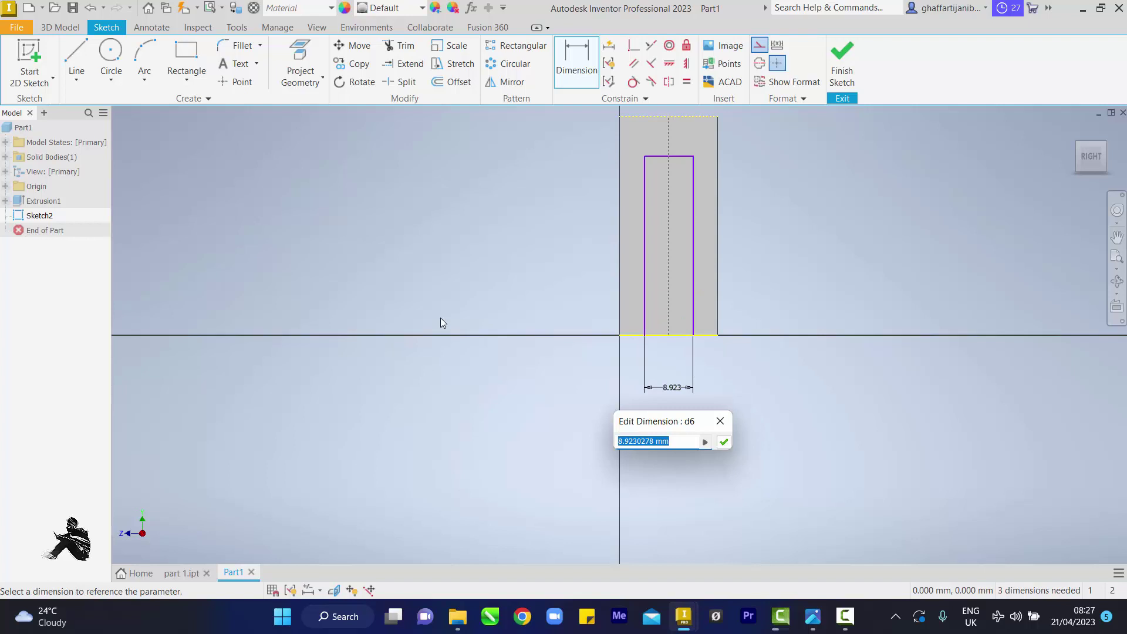
pyautogui.write('5')
pyautogui.press('Return')
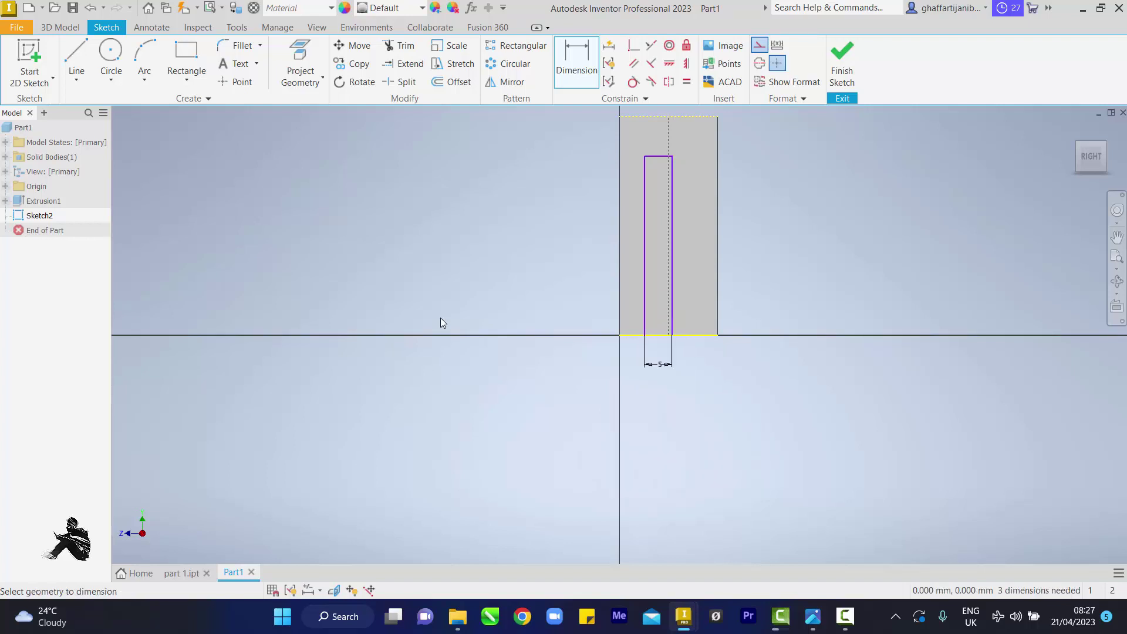
# Step: Dimension the distance from the end face's top edge to the slot outline's top line as 7.971 mm
pyautogui.click(658, 117)
pyautogui.click(659, 156)
pyautogui.click(752, 141)
pyautogui.click(752, 140)
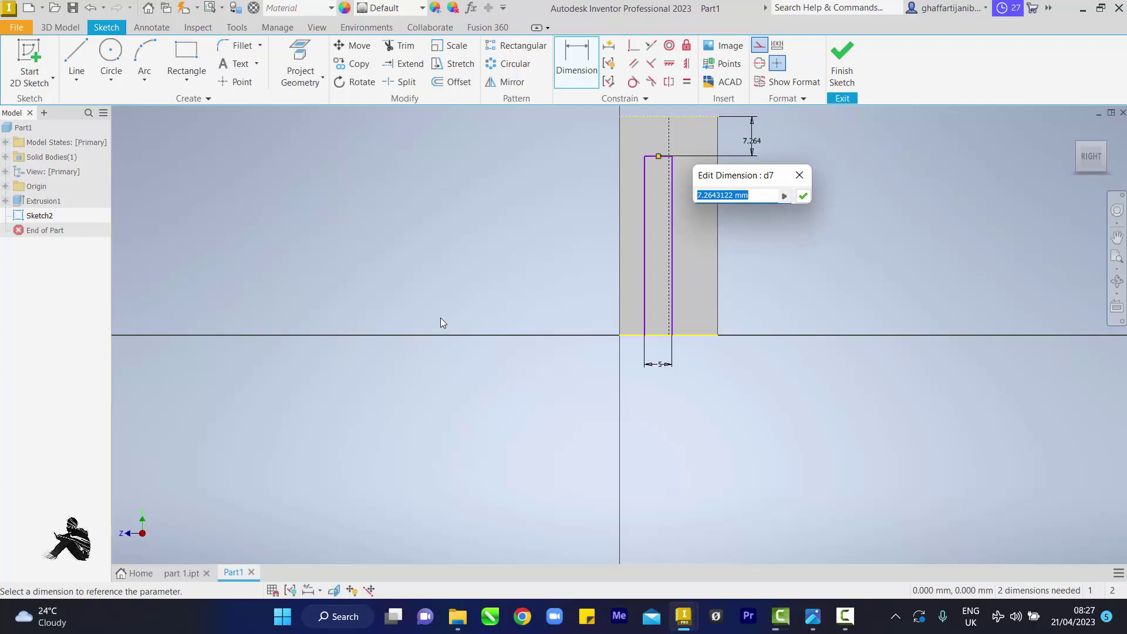
pyautogui.write('7.971')
pyautogui.press('Return')
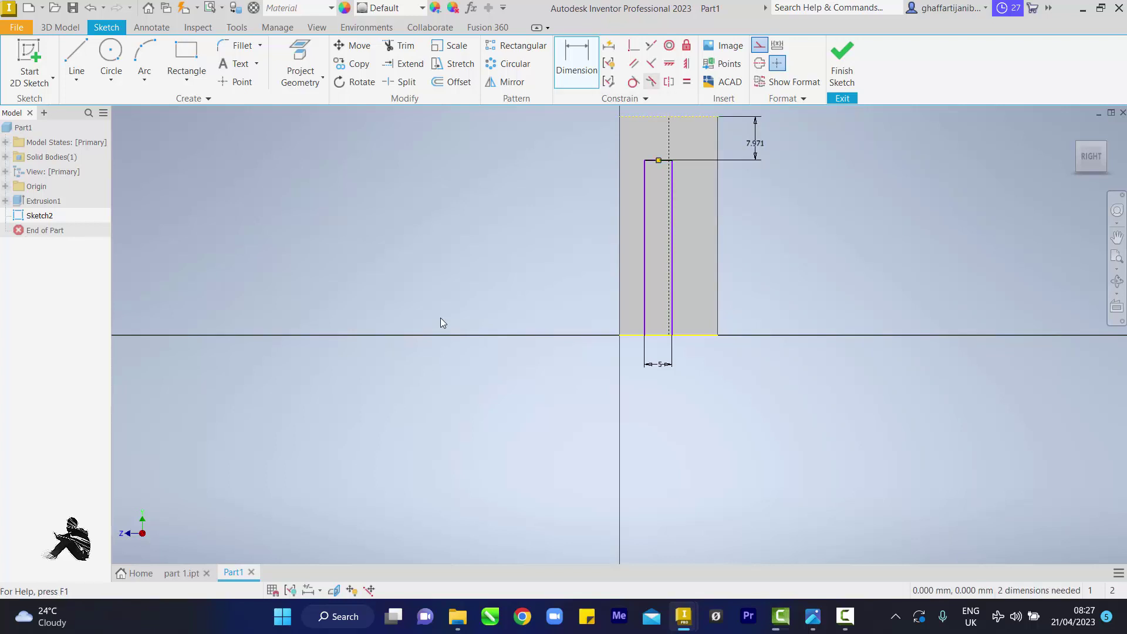
# Step: Make the slot outline's two vertical lines symmetric about the vertical construction line
pyautogui.click(669, 82)
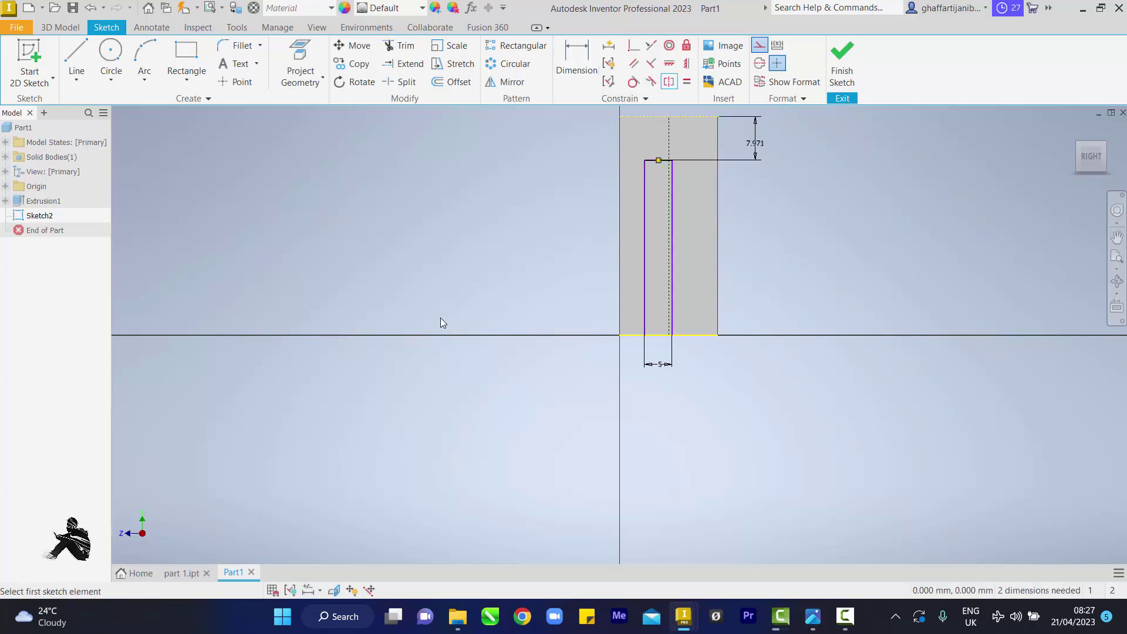
pyautogui.click(644, 248)
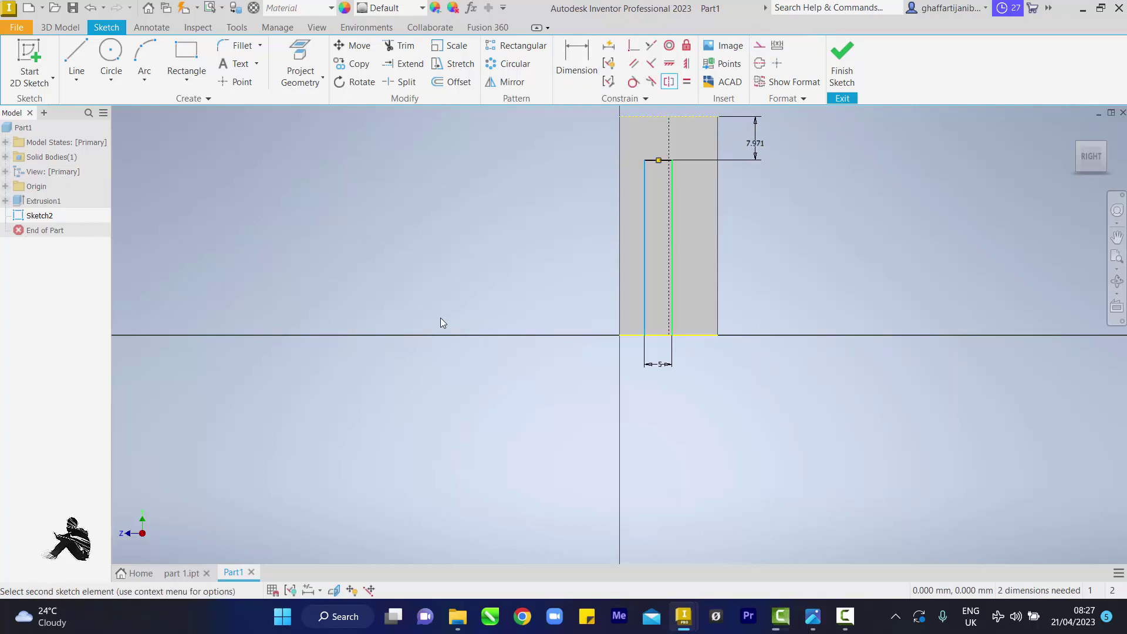
pyautogui.click(672, 246)
pyautogui.click(670, 246)
pyautogui.rightClick(771, 214)
pyautogui.click(821, 215)
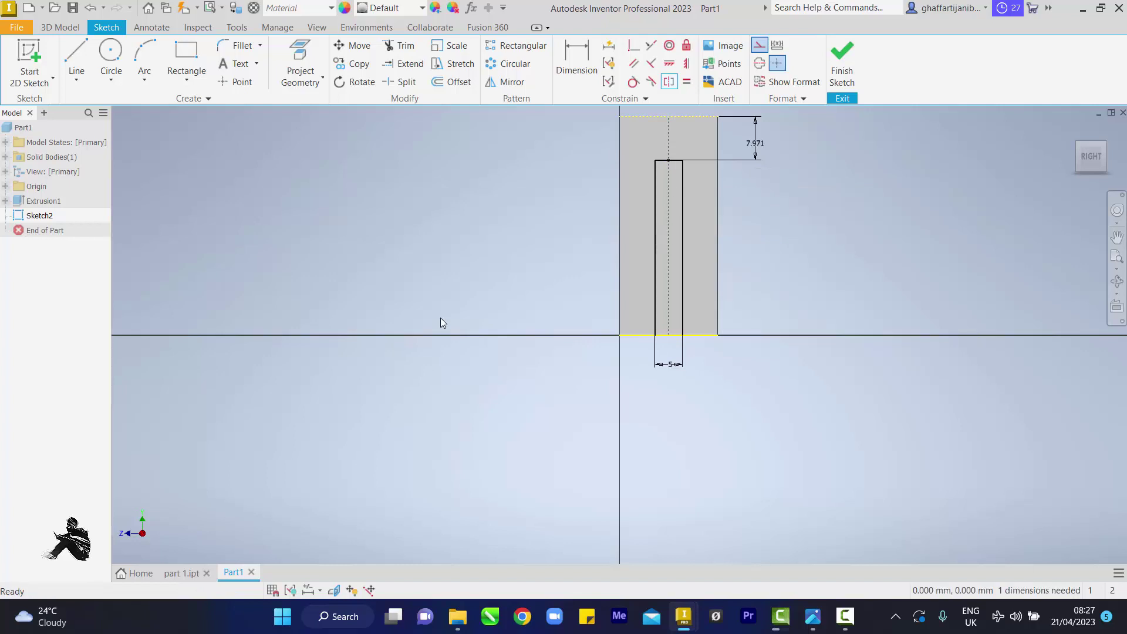
# Step: Finish the slot sketch and extrude its profile as a cut through all of the wedge, starting from the end face
pyautogui.press('F6')
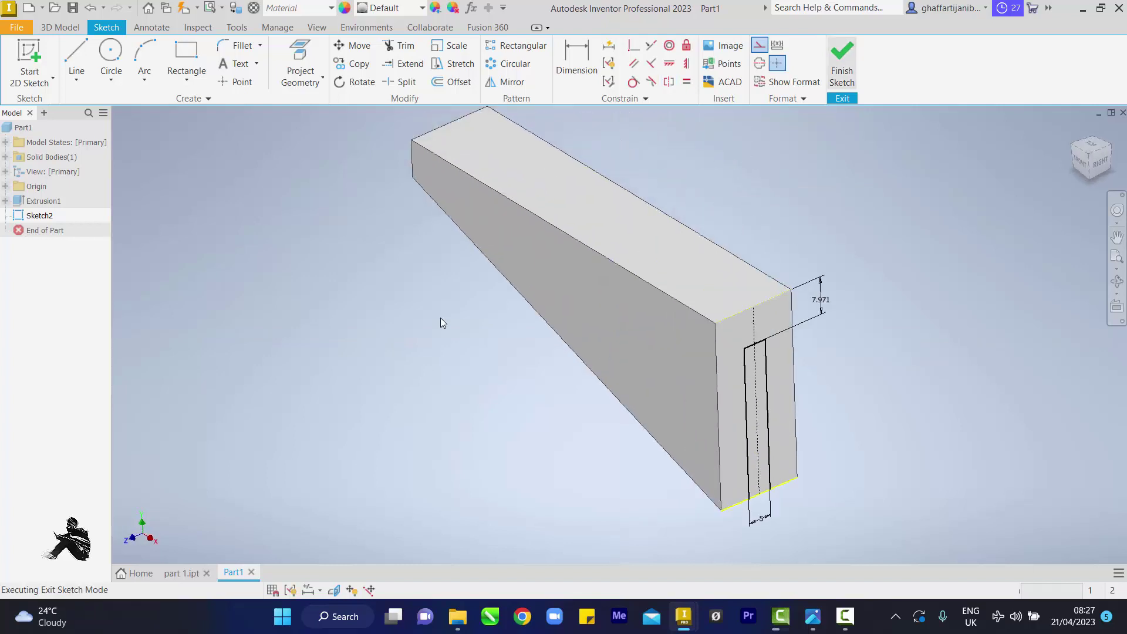
pyautogui.press('e')
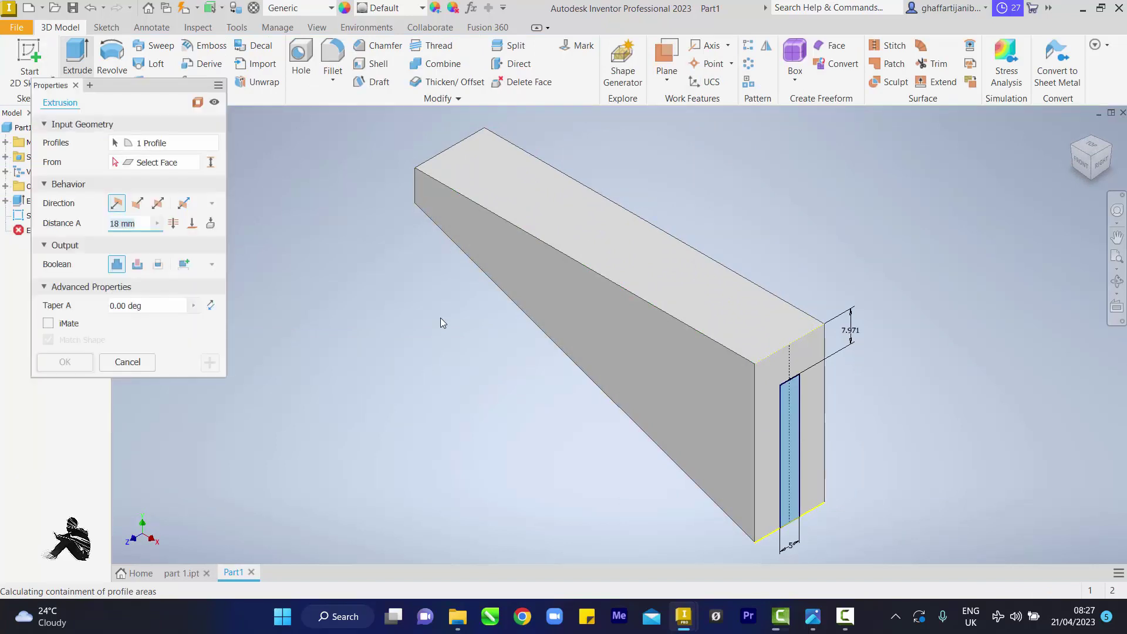
pyautogui.click(137, 203)
pyautogui.click(173, 223)
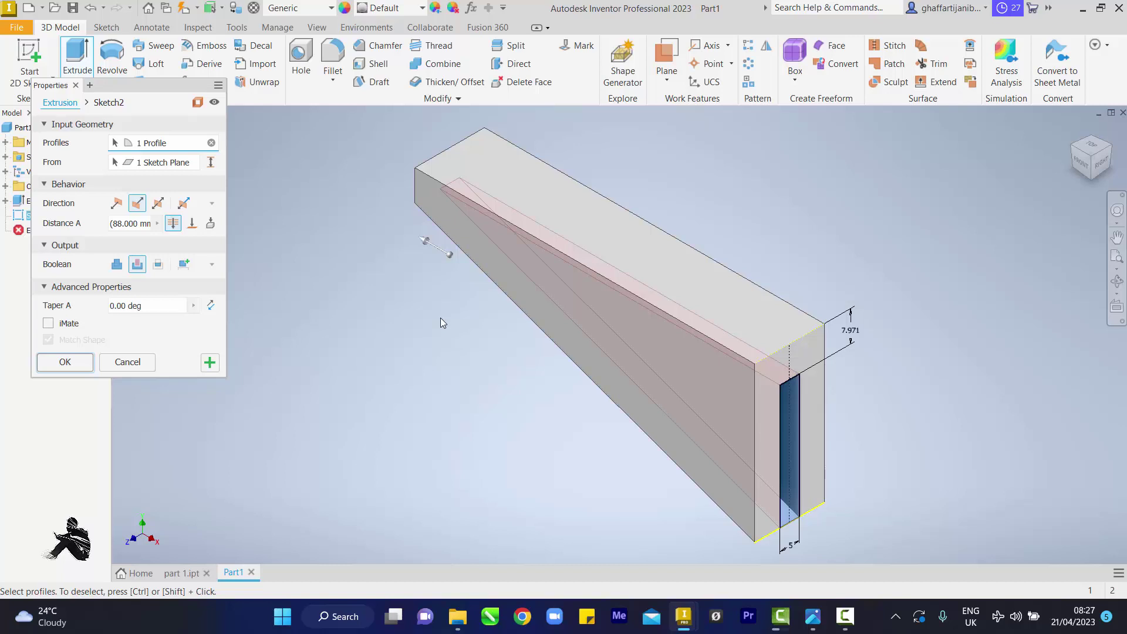
pyautogui.press('Return')
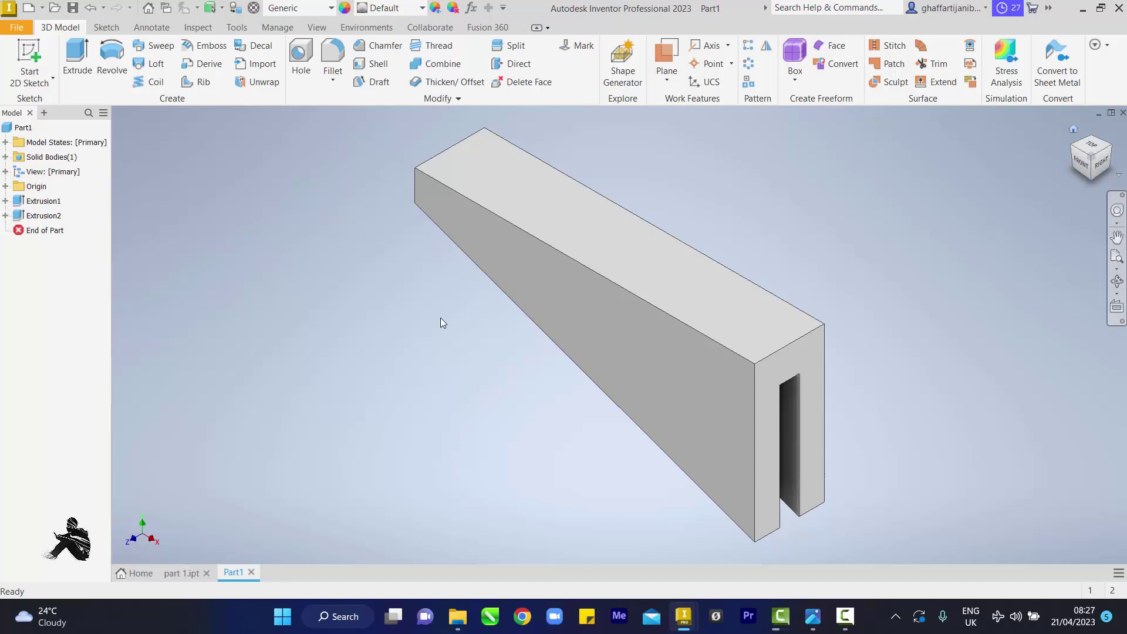
pyautogui.press('F5')
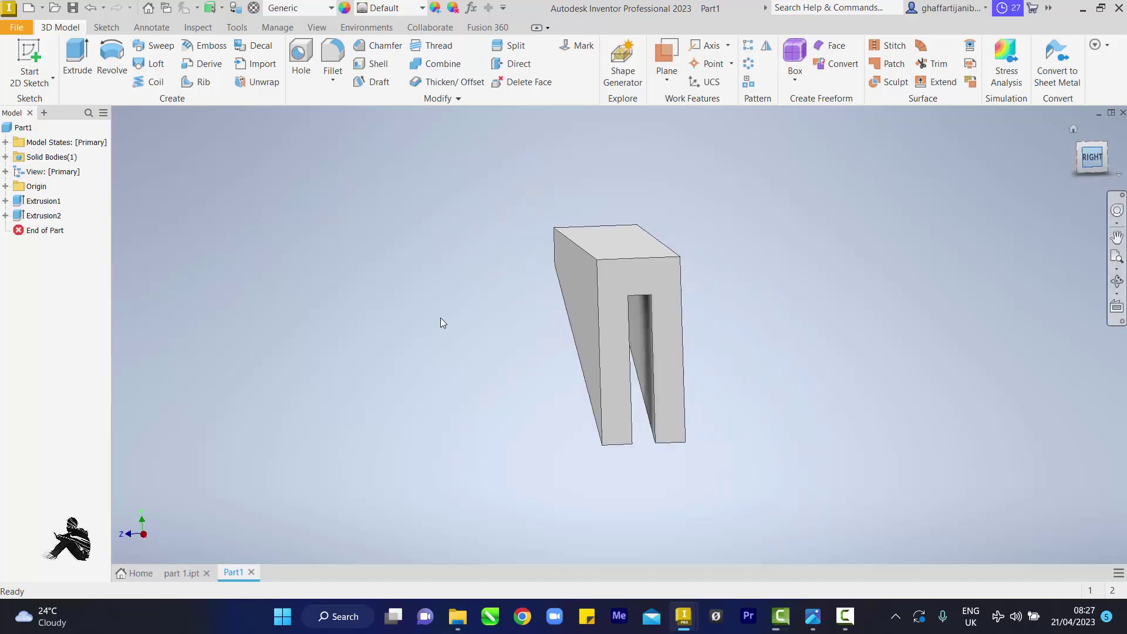
pyautogui.press('F5')
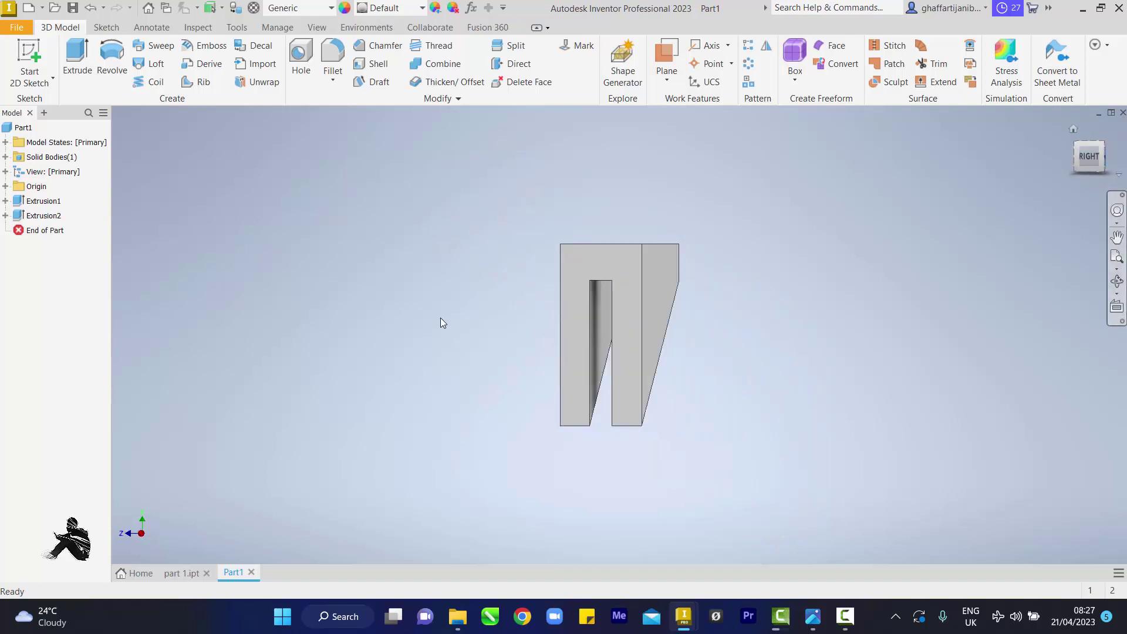
pyautogui.press('F5')
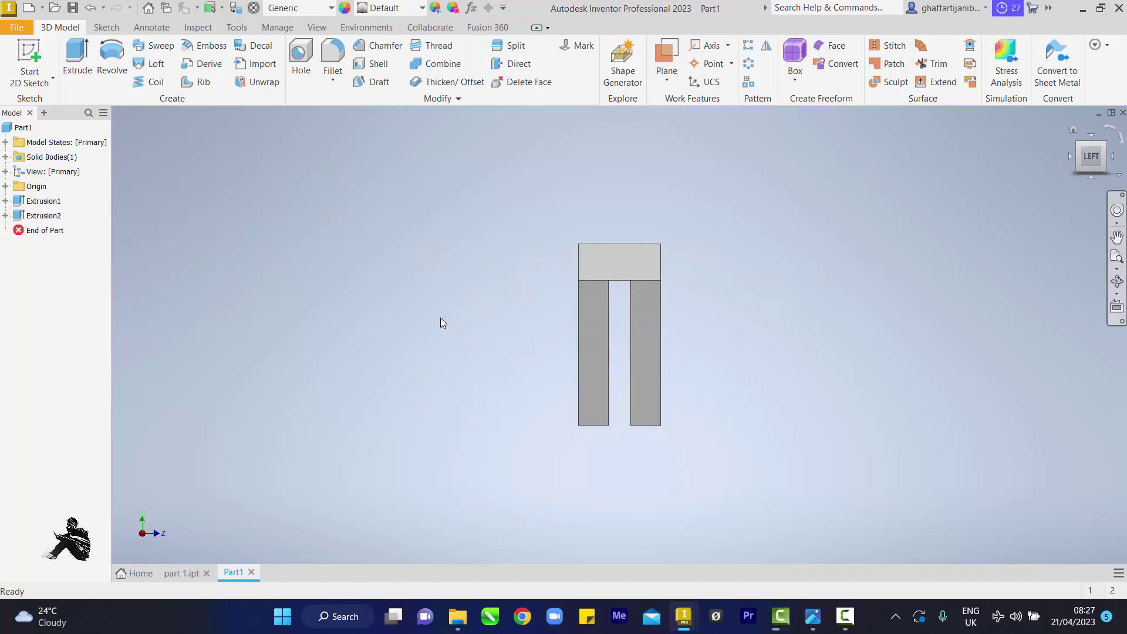